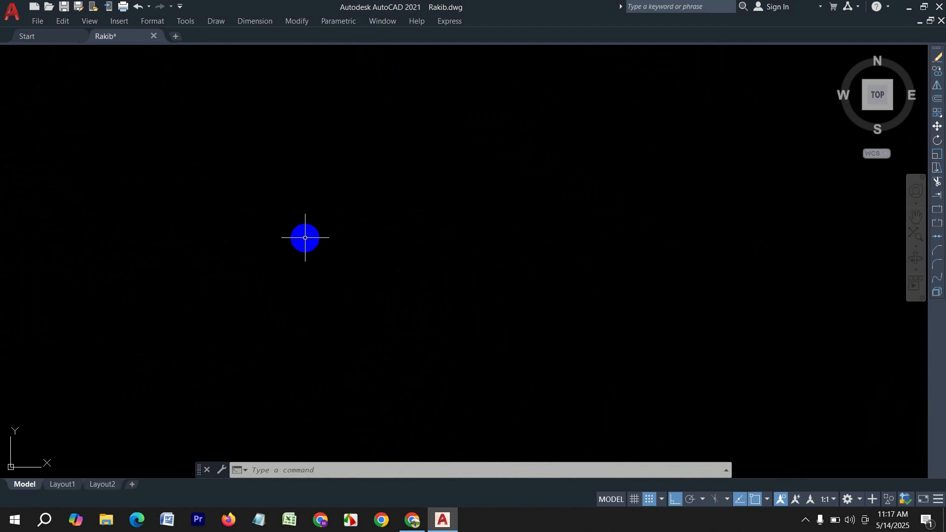
- Draw a 30' horizontal line in the empty drawing as the plan's upper edge
{"action": "key", "text": "Return"}
{"action": "left_click", "coordinate": [258, 129]}
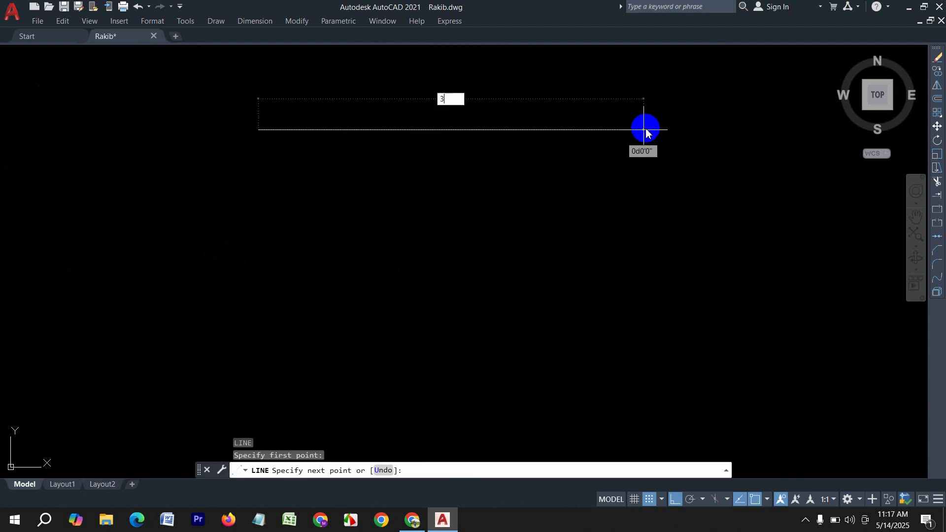
{"action": "type", "text": "30'"}
{"action": "key", "text": "Return"}
{"action": "key", "text": "Return"}
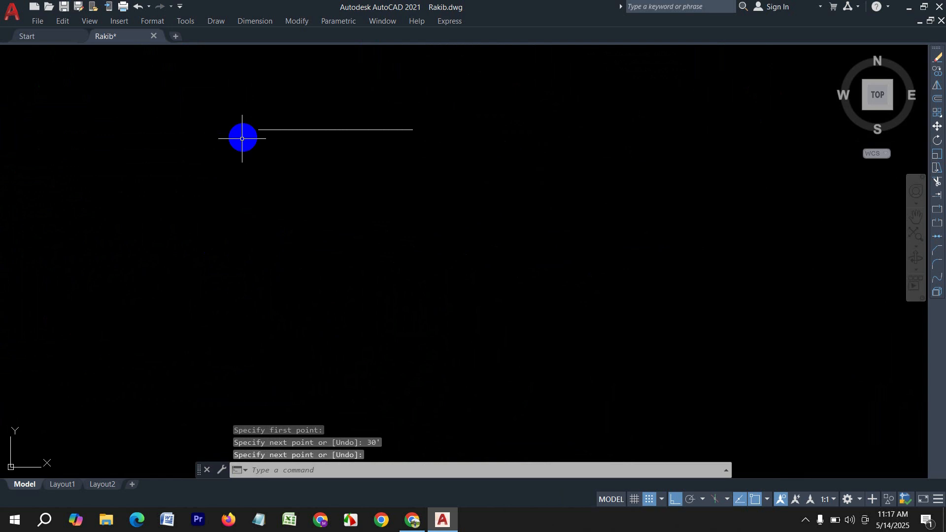
- Draw a 25' vertical line straight down from the left end of the horizontal line
{"action": "key", "text": "Return"}
{"action": "left_click", "coordinate": [284, 134]}
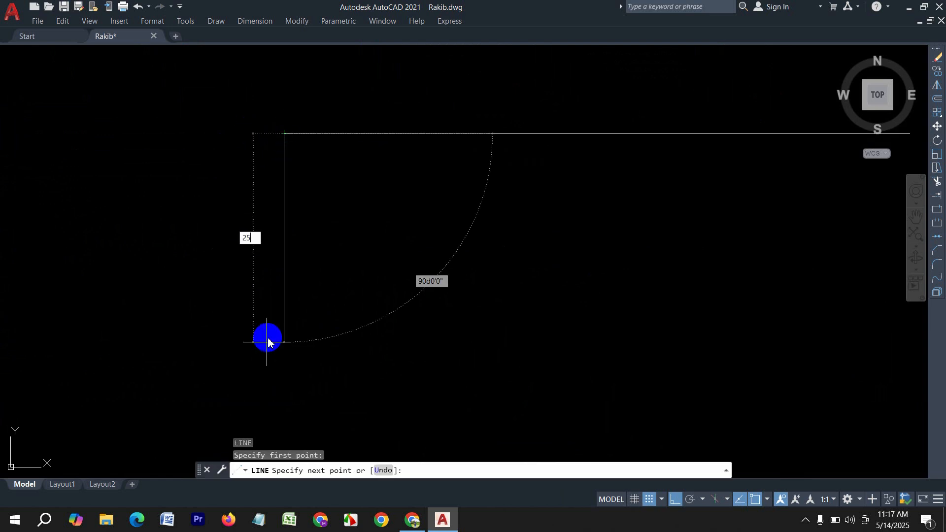
{"action": "type", "text": "25'"}
{"action": "key", "text": "Return"}
{"action": "scroll", "coordinate": [268, 262], "scroll_direction": "down", "scroll_amount": 3}
{"action": "scroll", "coordinate": [328, 234], "scroll_direction": "up", "scroll_amount": 2}
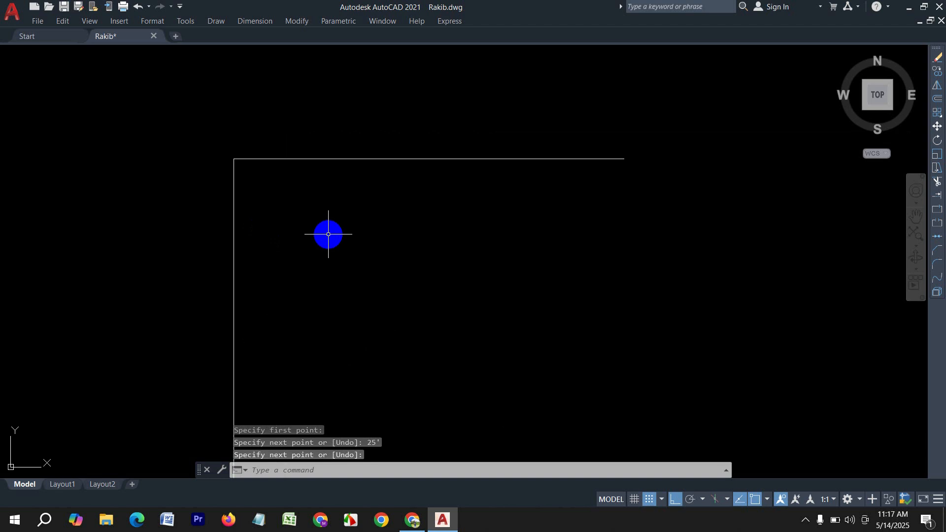
- Offset the vertical line and the horizontal line 5" inward to form the outer wall thickness
{"action": "type", "text": "o"}
{"action": "key", "text": "Return"}
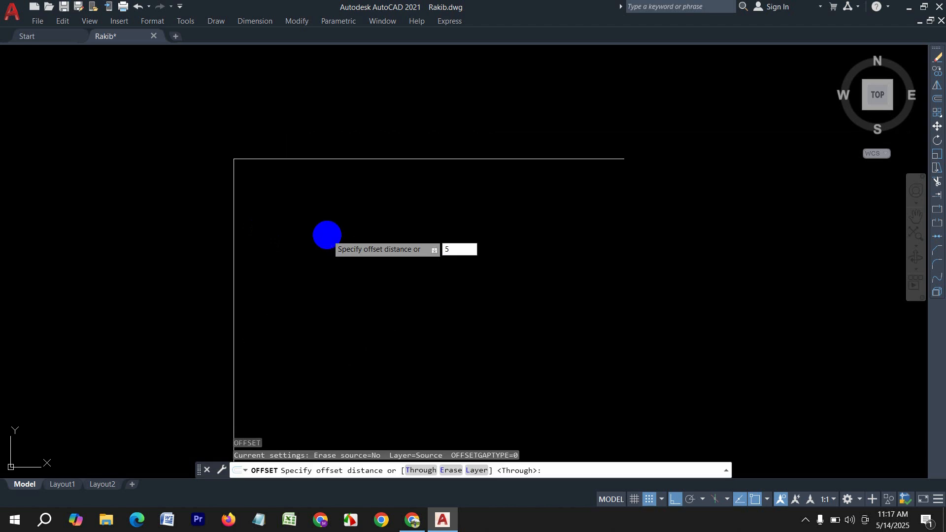
{"action": "type", "text": "5"}
{"action": "key", "text": "Return"}
{"action": "left_click", "coordinate": [233, 206]}
{"action": "left_click", "coordinate": [267, 182]}
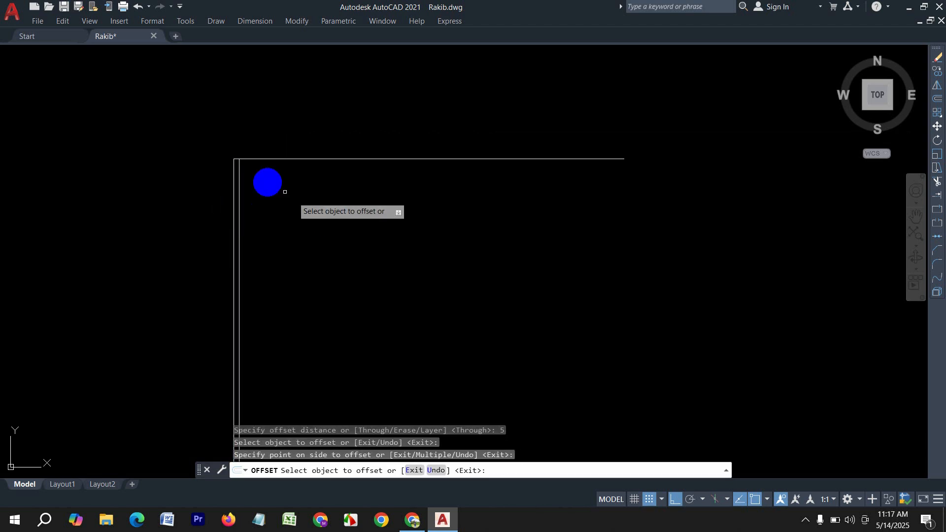
{"action": "left_click", "coordinate": [268, 158]}
{"action": "left_click", "coordinate": [271, 229]}
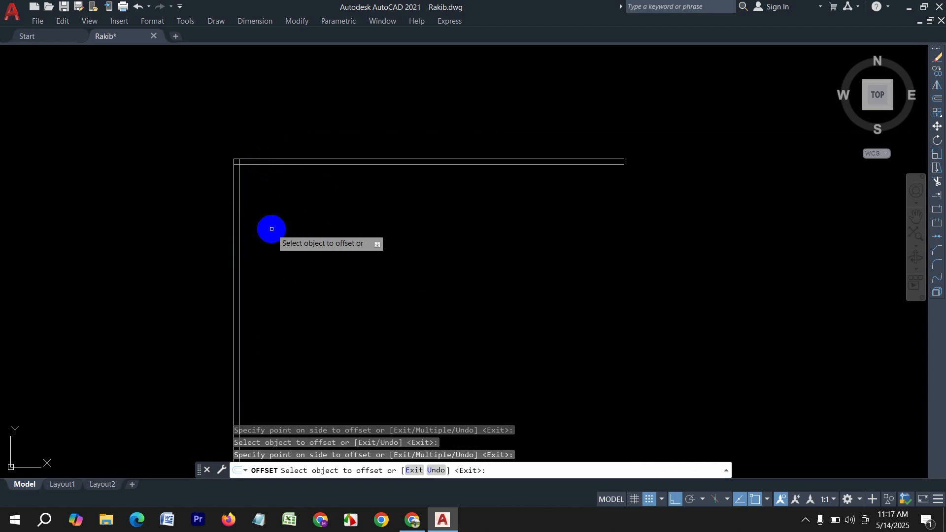
{"action": "key", "text": "Return"}
{"action": "key", "text": "Return"}
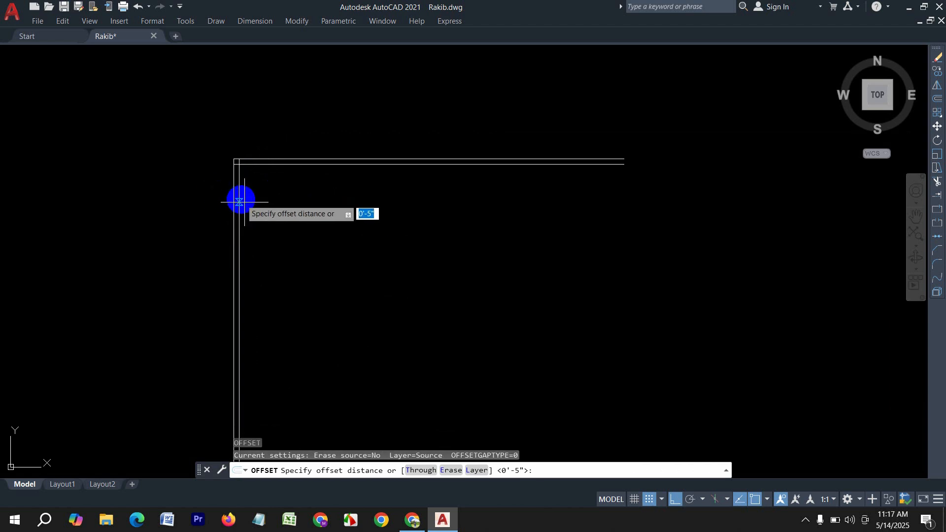
{"action": "key", "text": "Escape"}
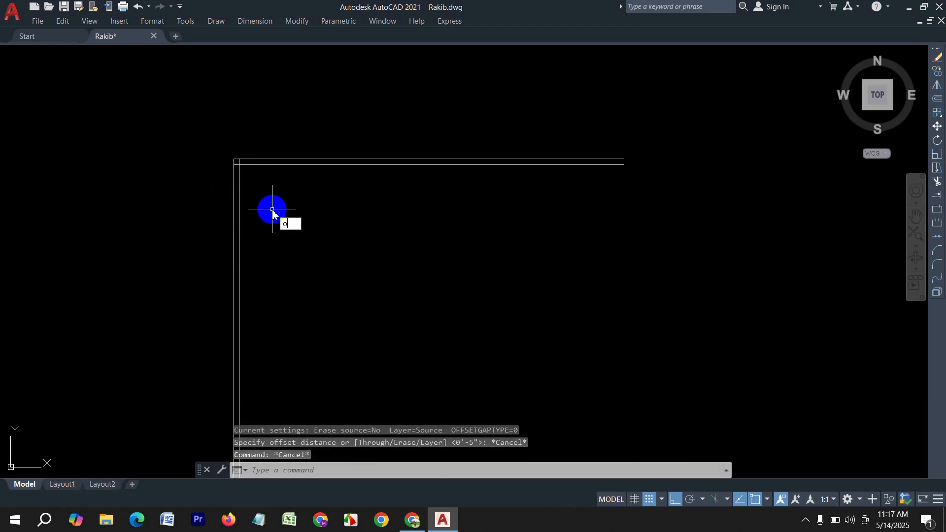
- Offset the inner line of the left wall 5' to the right
{"action": "type", "text": "o"}
{"action": "key", "text": "Return"}
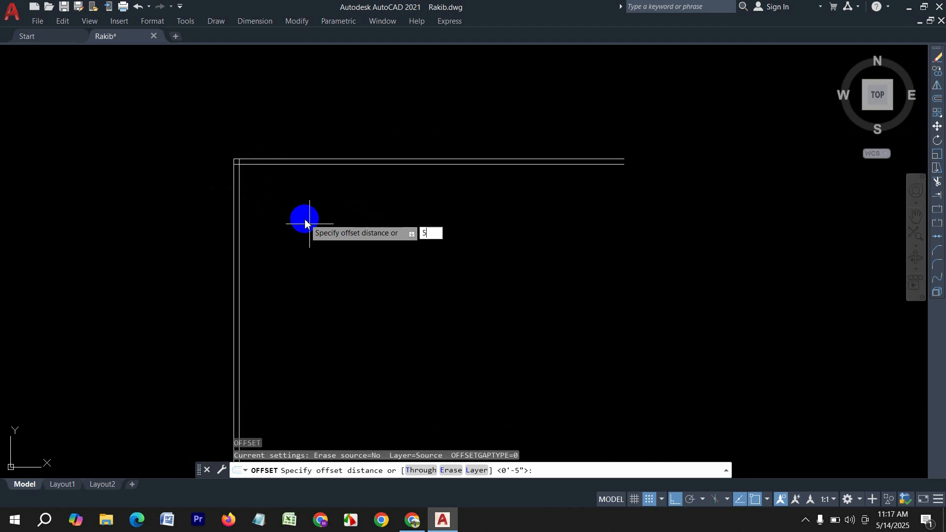
{"action": "key", "text": "Return"}
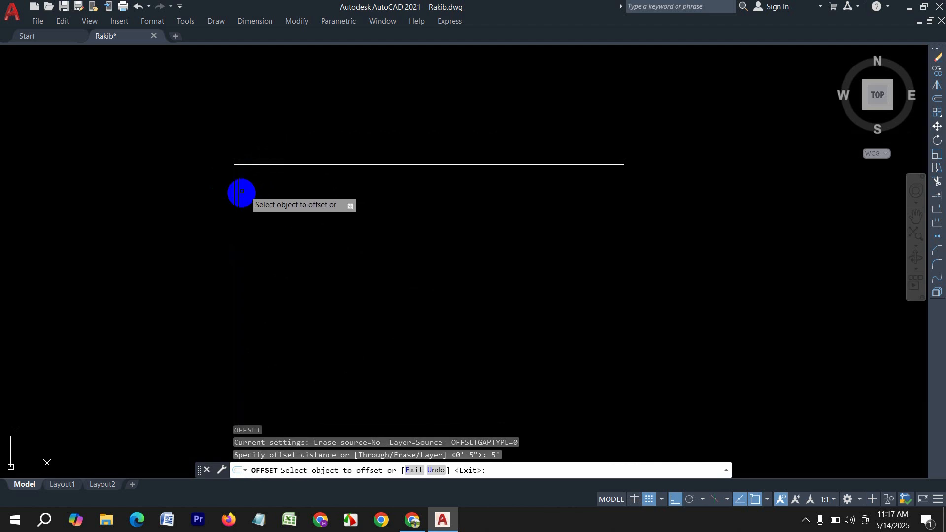
{"action": "left_click", "coordinate": [239, 200]}
{"action": "left_click", "coordinate": [376, 204]}
{"action": "key", "text": "Return"}
- Offset the rightmost vertical line 5" to the right to give the first partition its thickness
{"action": "key", "text": "Return"}
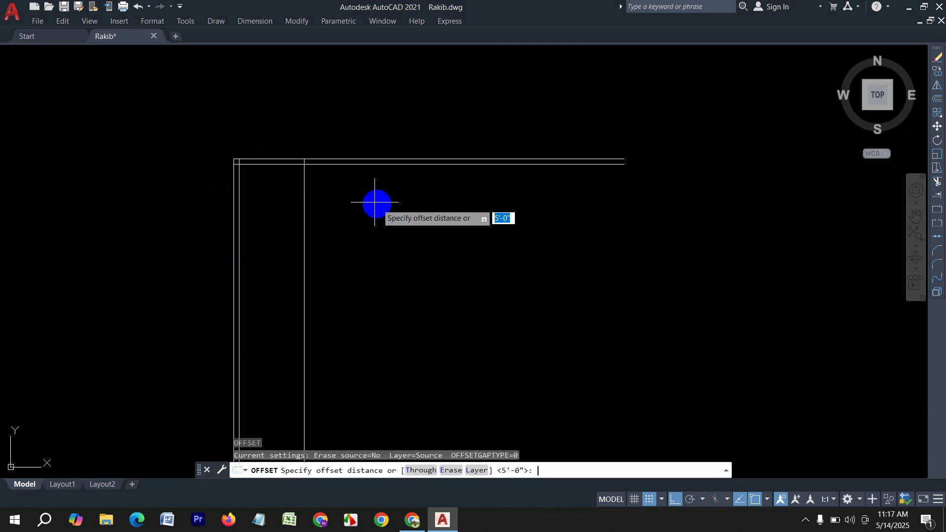
{"action": "key", "text": "Return"}
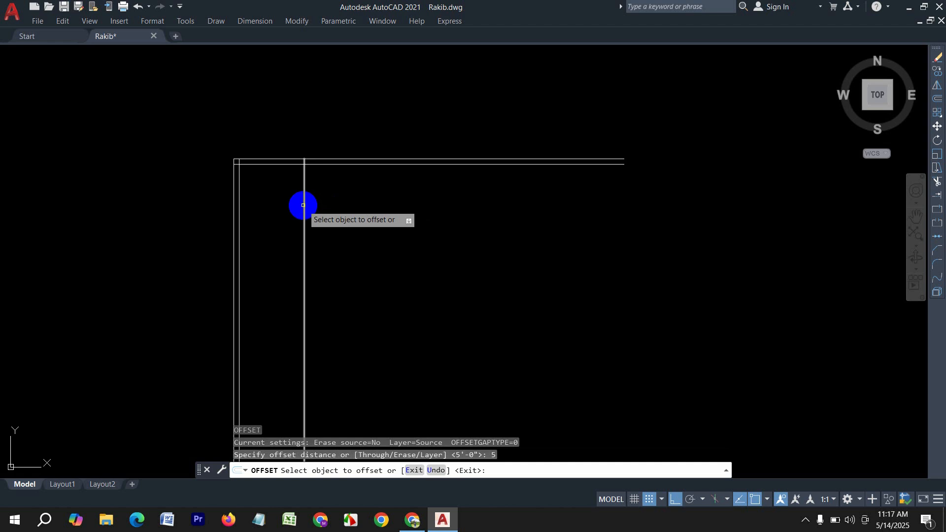
{"action": "left_click", "coordinate": [304, 206]}
{"action": "left_click", "coordinate": [371, 211]}
{"action": "key", "text": "Return"}
- Offset the right-hand line of the first partition 4' to the right
{"action": "key", "text": "Return"}
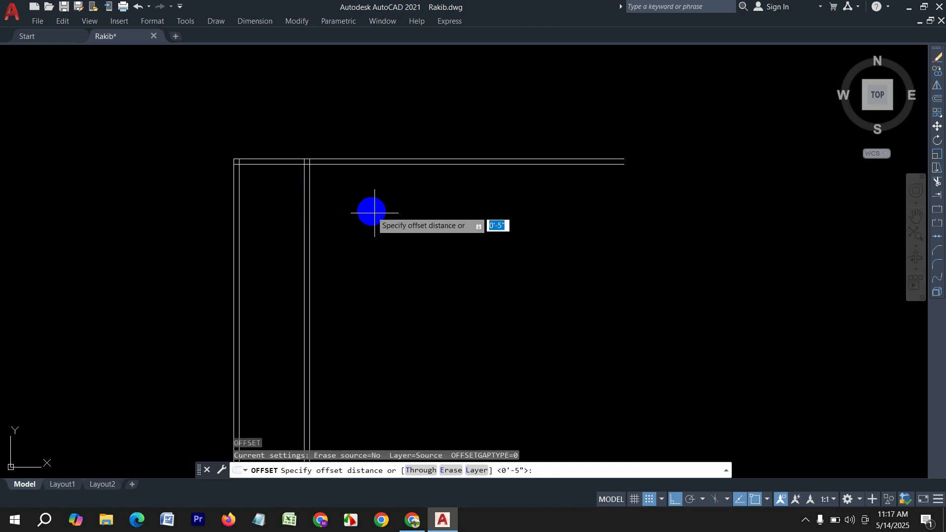
{"action": "type", "text": "4'"}
{"action": "key", "text": "Return"}
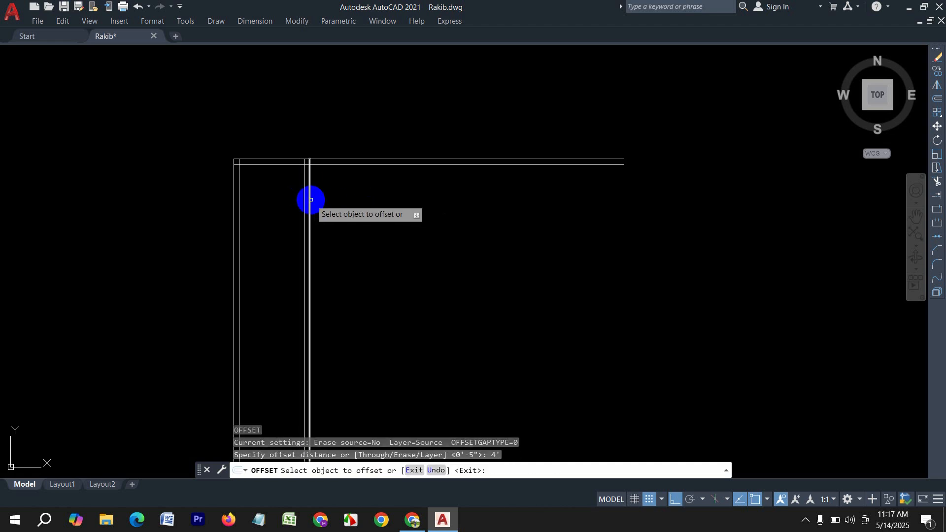
{"action": "left_click", "coordinate": [309, 197]}
{"action": "left_click", "coordinate": [462, 203]}
{"action": "key", "text": "Return"}
- Offset the rightmost vertical line 5" to the right to complete the second partition
{"action": "key", "text": "Return"}
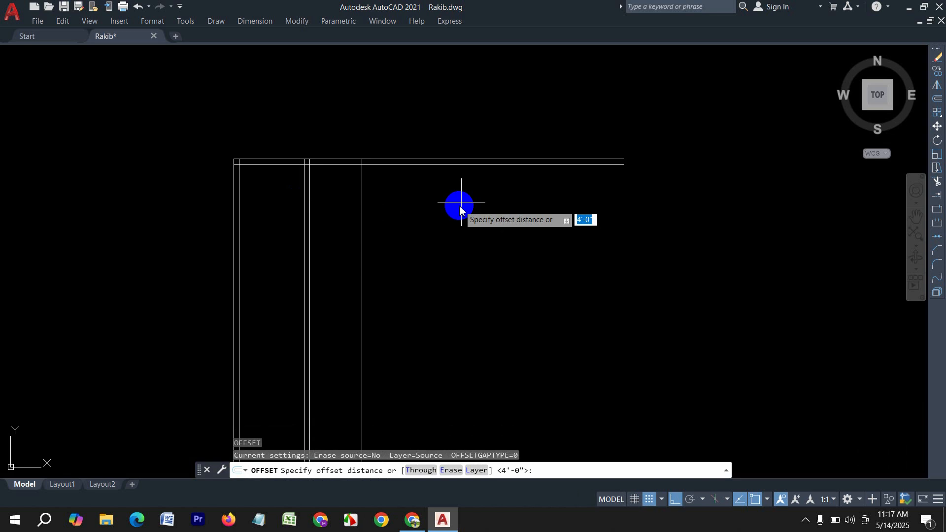
{"action": "type", "text": "5"}
{"action": "key", "text": "Return"}
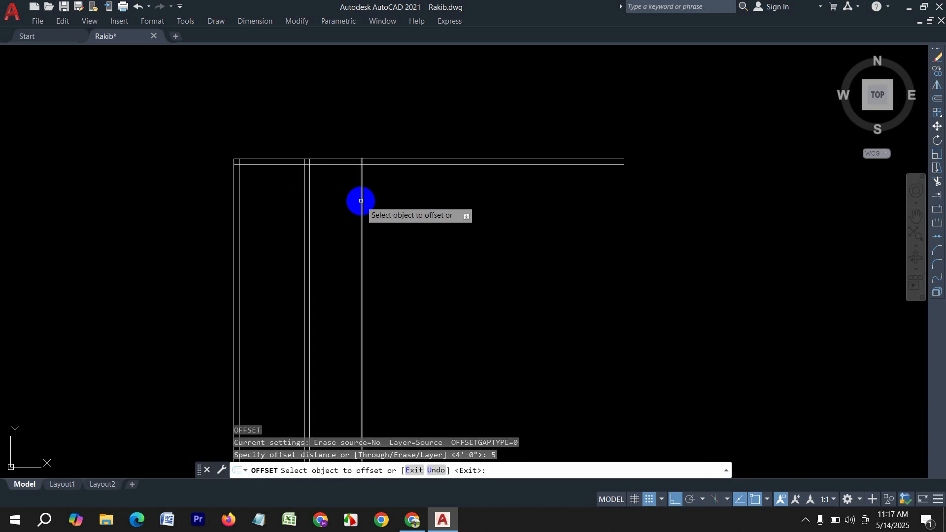
{"action": "left_click", "coordinate": [361, 201]}
{"action": "left_click", "coordinate": [473, 223]}
{"action": "key", "text": "Return"}
- Offset the right-hand line of the second partition 11' to the right
{"action": "key", "text": "Return"}
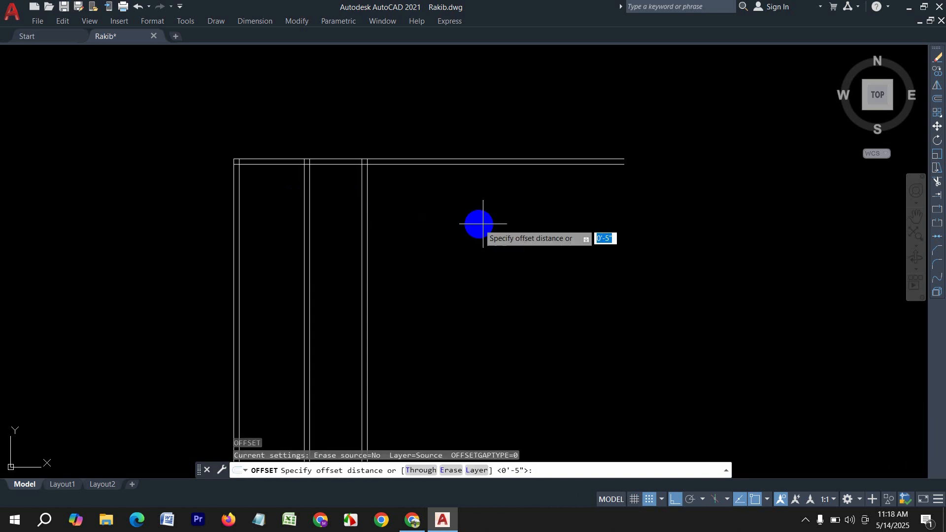
{"action": "type", "text": "11'"}
{"action": "key", "text": "Return"}
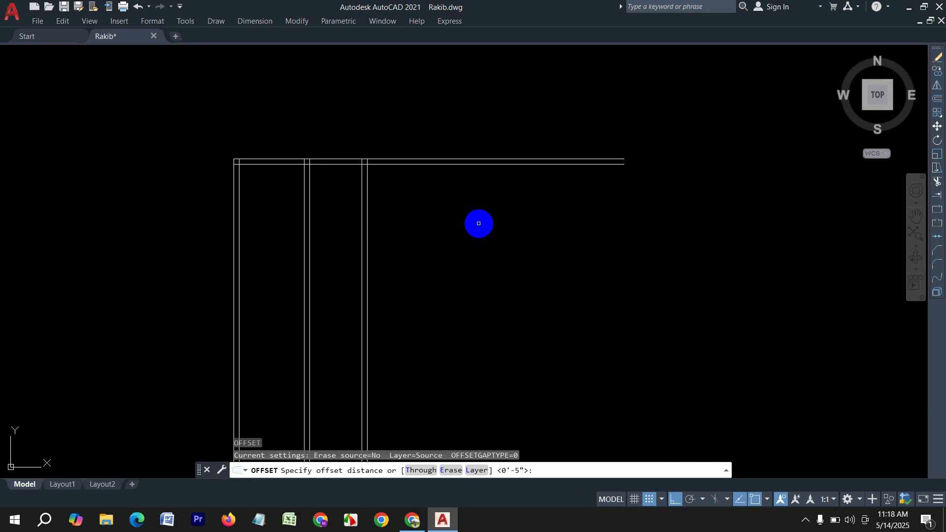
{"action": "left_click", "coordinate": [367, 208]}
{"action": "left_click", "coordinate": [603, 232]}
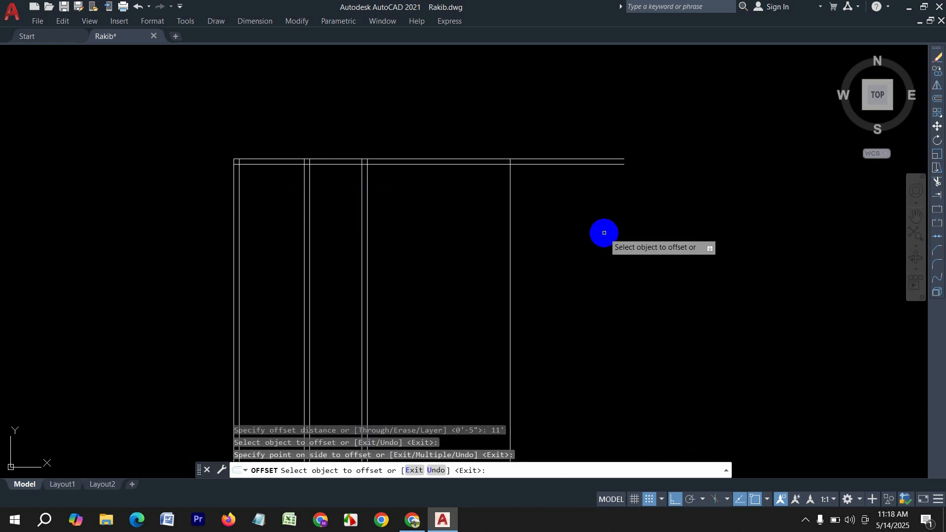
{"action": "key", "text": "Return"}
- Offset the rightmost vertical line 5" outward to complete the right outer wall
{"action": "key", "text": "Return"}
{"action": "type", "text": "5"}
{"action": "key", "text": "Return"}
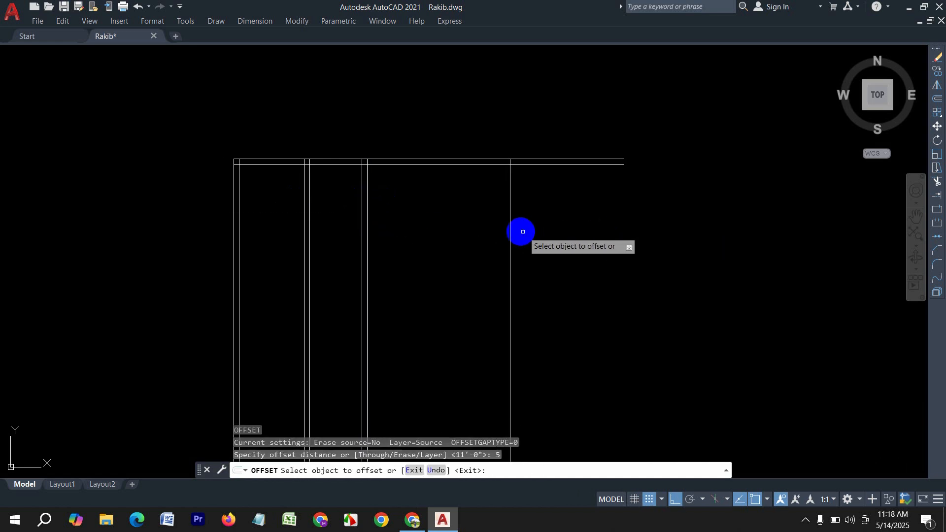
{"action": "left_click", "coordinate": [510, 224]}
{"action": "left_click", "coordinate": [675, 228]}
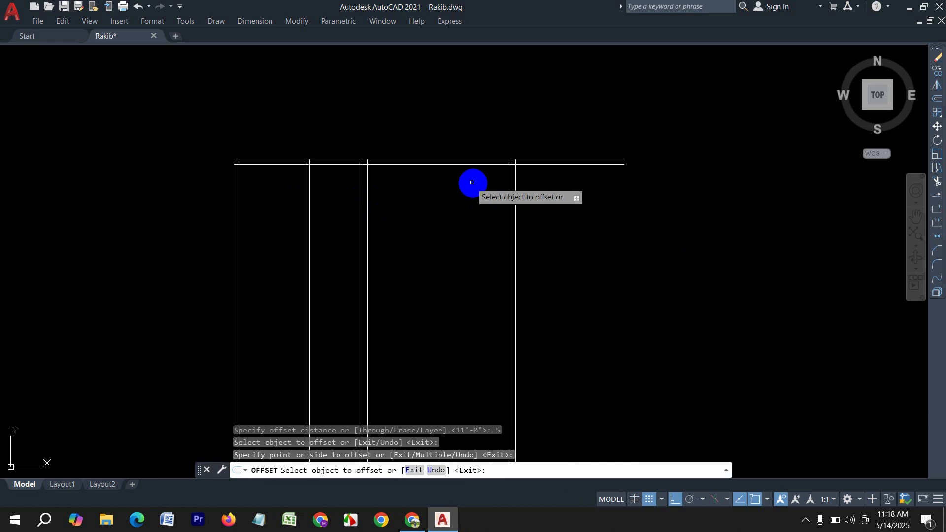
{"action": "key", "text": "Escape"}
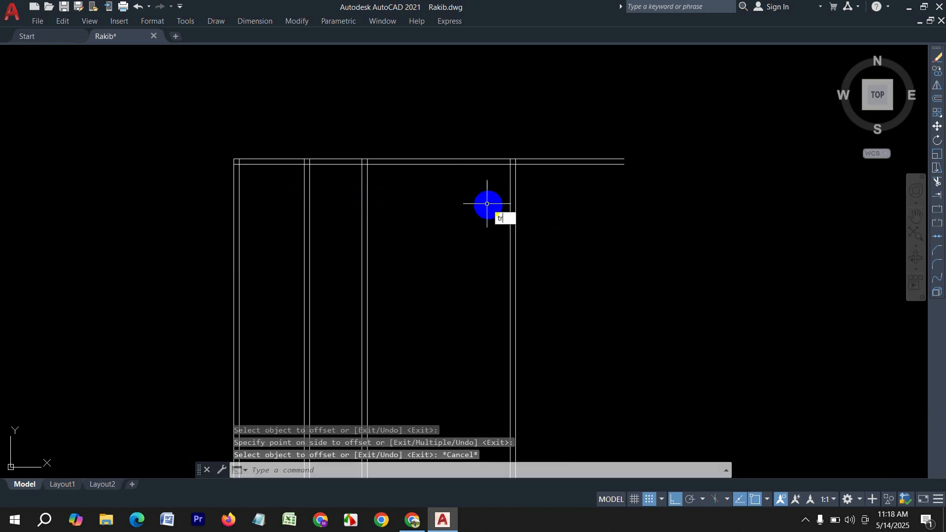
- Trim the two top wall lines that extend beyond the right outer wall
{"action": "key", "text": "Return"}
{"action": "left_click", "coordinate": [561, 199]}
{"action": "left_click", "coordinate": [563, 132]}
{"action": "key", "text": "Return"}
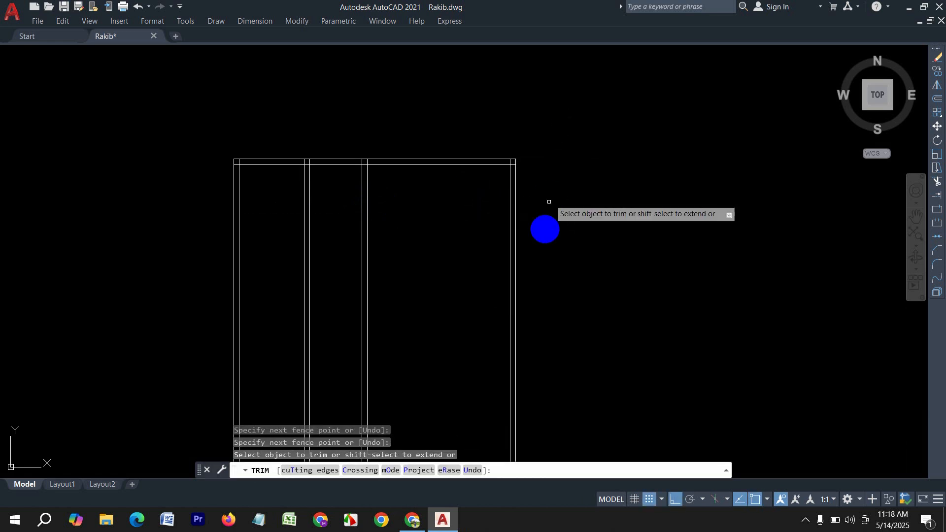
{"action": "middle_click_drag", "start_coordinate": [562, 251], "coordinate": [630, 259]}
{"action": "scroll", "coordinate": [504, 266], "scroll_direction": "up", "scroll_amount": 4}
{"action": "scroll", "coordinate": [524, 238], "scroll_direction": "down", "scroll_amount": 4}
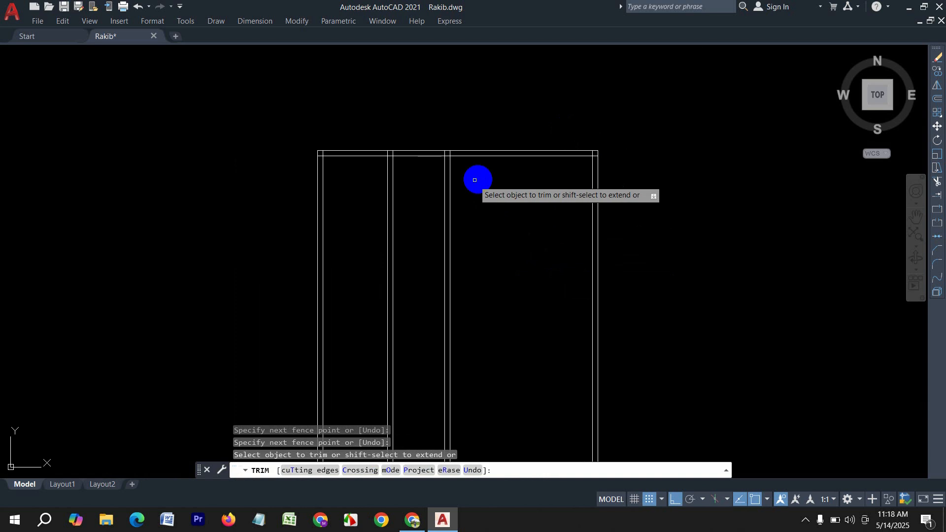
{"action": "scroll", "coordinate": [477, 181], "scroll_direction": "up", "scroll_amount": 2}
{"action": "key", "text": "Escape"}
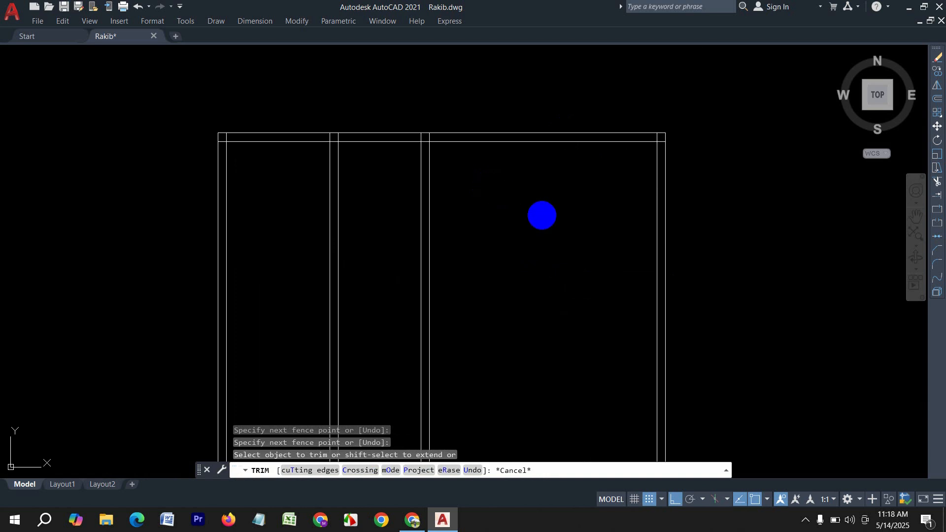
{"action": "key", "text": "Escape"}
- Offset the inner line of the top wall 12' downward
{"action": "type", "text": "o"}
{"action": "key", "text": "Return"}
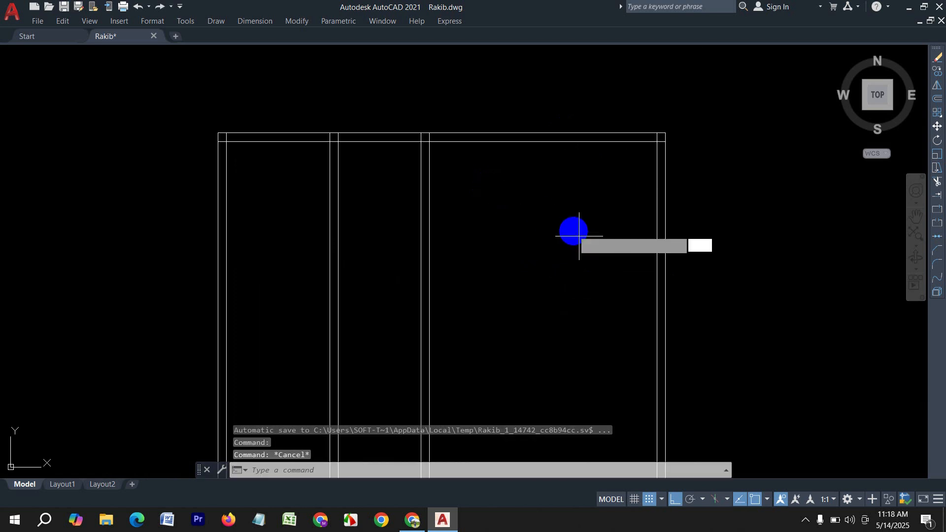
{"action": "type", "text": "12'"}
{"action": "key", "text": "Return"}
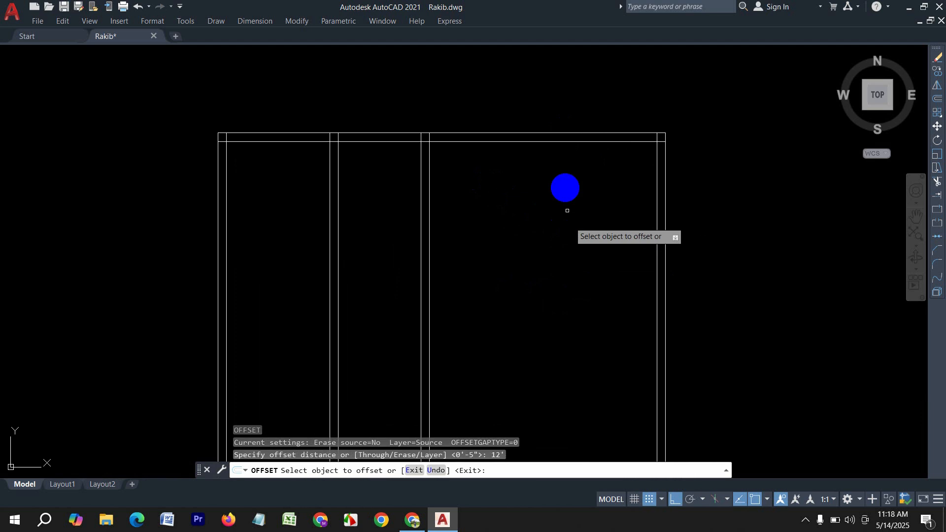
{"action": "left_click", "coordinate": [570, 142]}
{"action": "left_click", "coordinate": [557, 254]}
{"action": "key", "text": "Return"}
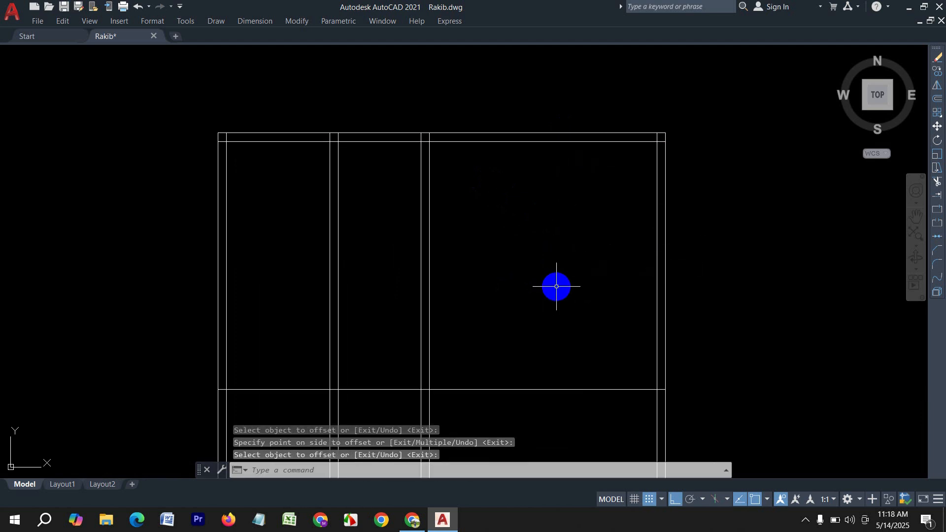
- Offset the lowest horizontal line 5" downward to form the middle horizontal wall
{"action": "key", "text": "Return"}
{"action": "type", "text": "5"}
{"action": "key", "text": "Return"}
{"action": "scroll", "coordinate": [547, 271], "scroll_direction": "up", "scroll_amount": 2}
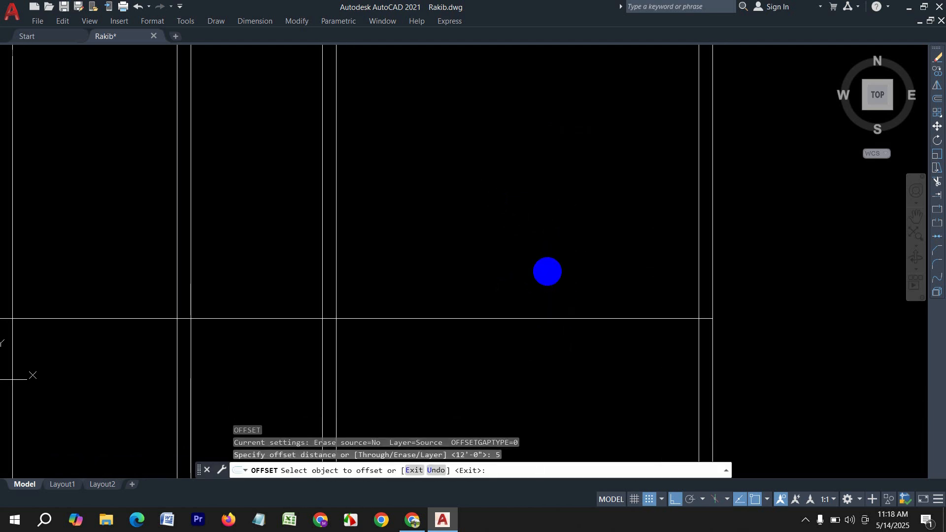
{"action": "scroll", "coordinate": [521, 296], "scroll_direction": "down", "scroll_amount": 3}
{"action": "scroll", "coordinate": [520, 321], "scroll_direction": "up", "scroll_amount": 2}
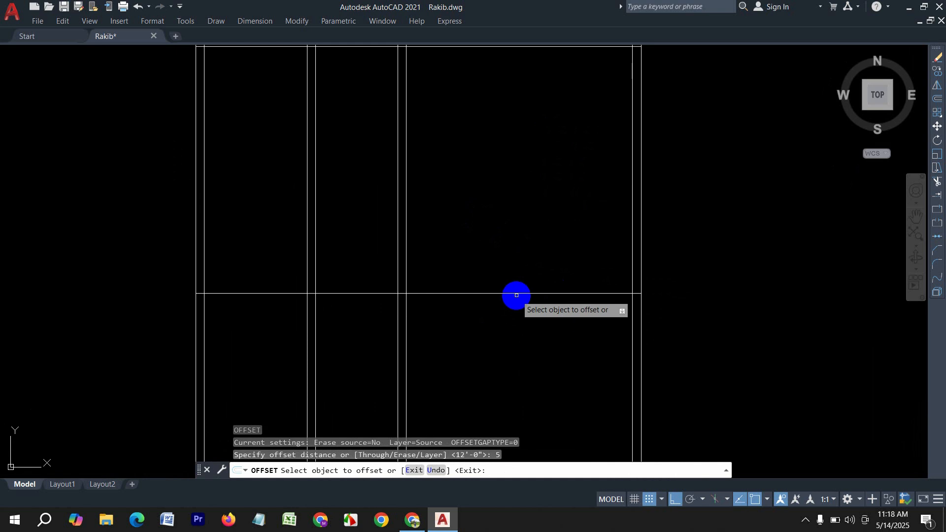
{"action": "left_click", "coordinate": [516, 294]}
{"action": "left_click", "coordinate": [504, 348]}
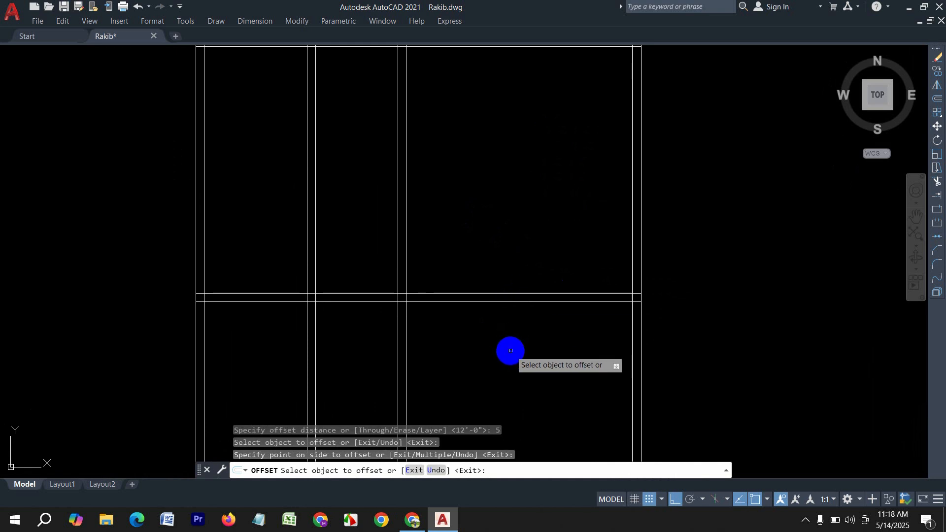
{"action": "key", "text": "Return"}
- Offset the lower line of the middle horizontal wall 11'6" downward
{"action": "key", "text": "Return"}
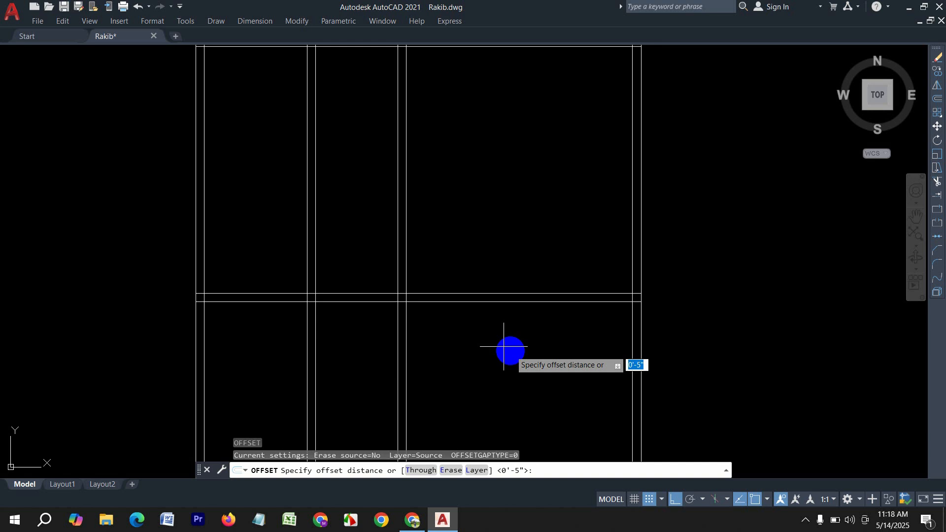
{"action": "type", "text": "11'6"}
{"action": "key", "text": "Return"}
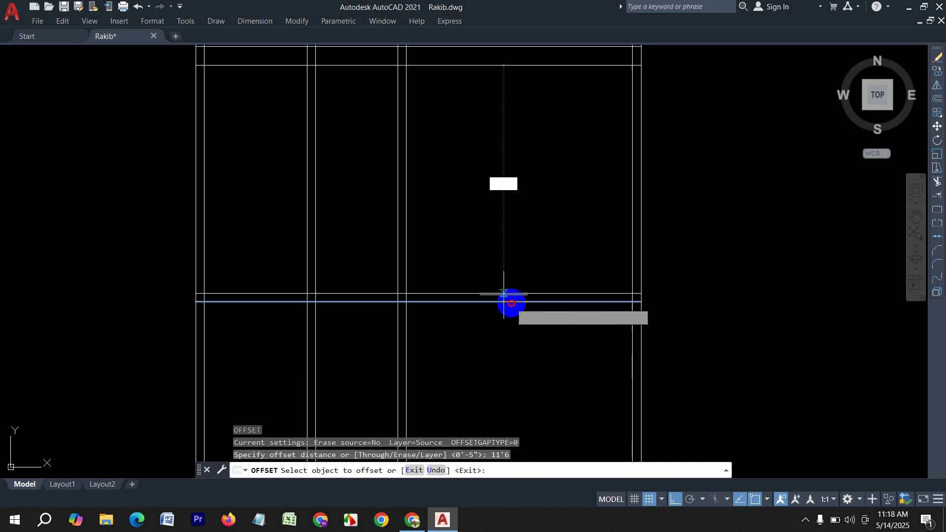
{"action": "left_click", "coordinate": [503, 295]}
{"action": "left_click", "coordinate": [507, 365]}
{"action": "scroll", "coordinate": [524, 333], "scroll_direction": "down", "scroll_amount": 4}
{"action": "scroll", "coordinate": [527, 380], "scroll_direction": "up", "scroll_amount": 4}
{"action": "key", "text": "Return"}
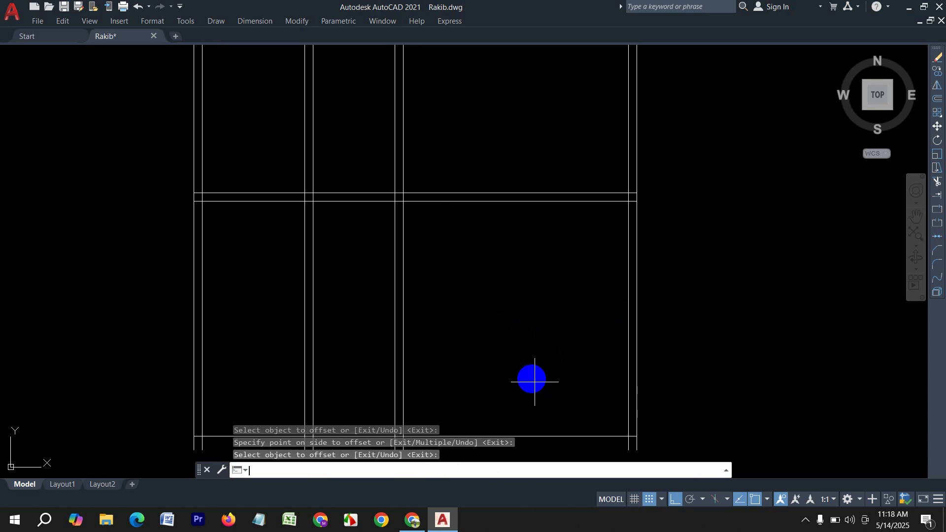
- Offset the lowest horizontal line 5" downward to form the bottom outer wall
{"action": "key", "text": "Return"}
{"action": "type", "text": "5"}
{"action": "key", "text": "Return"}
{"action": "middle_click_drag", "start_coordinate": [539, 397], "coordinate": [533, 281]}
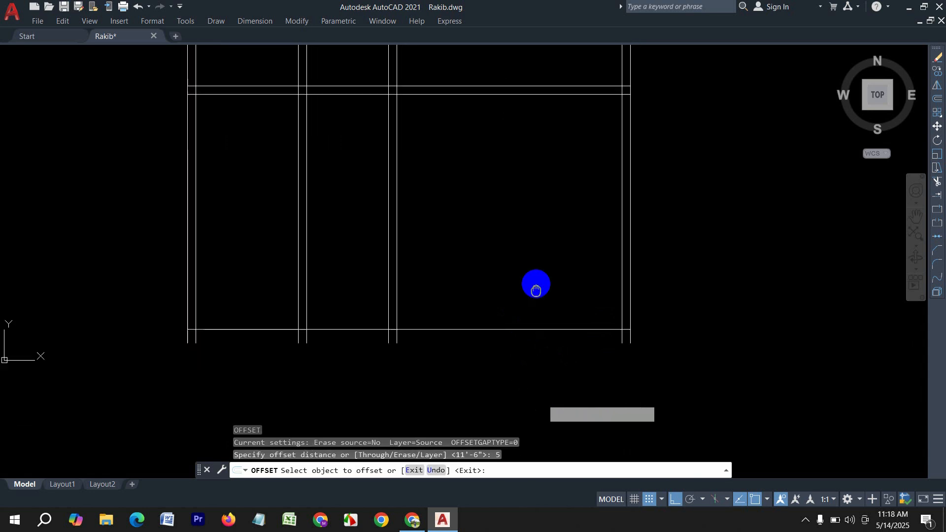
{"action": "left_click", "coordinate": [499, 319]}
{"action": "left_click", "coordinate": [500, 359]}
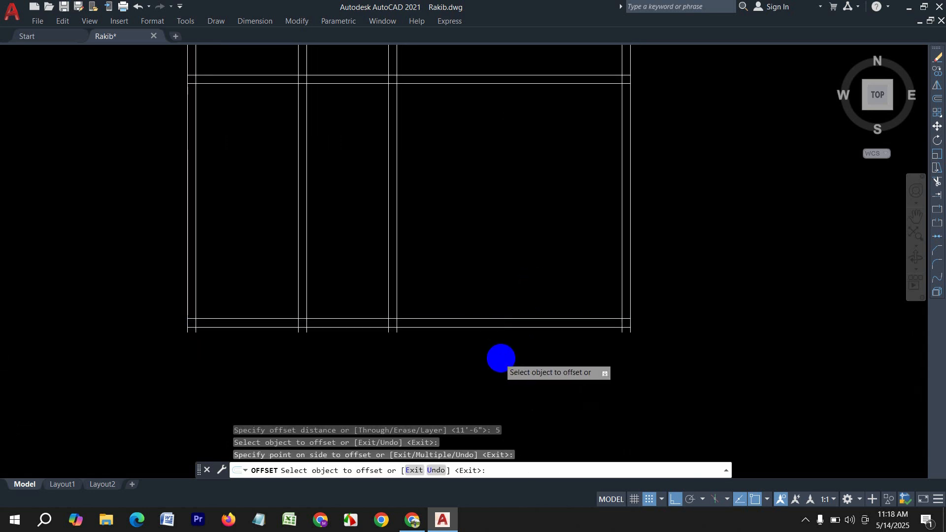
{"action": "scroll", "coordinate": [536, 363], "scroll_direction": "down", "scroll_amount": 4}
{"action": "key", "text": "Escape"}
{"action": "key", "text": "Escape"}
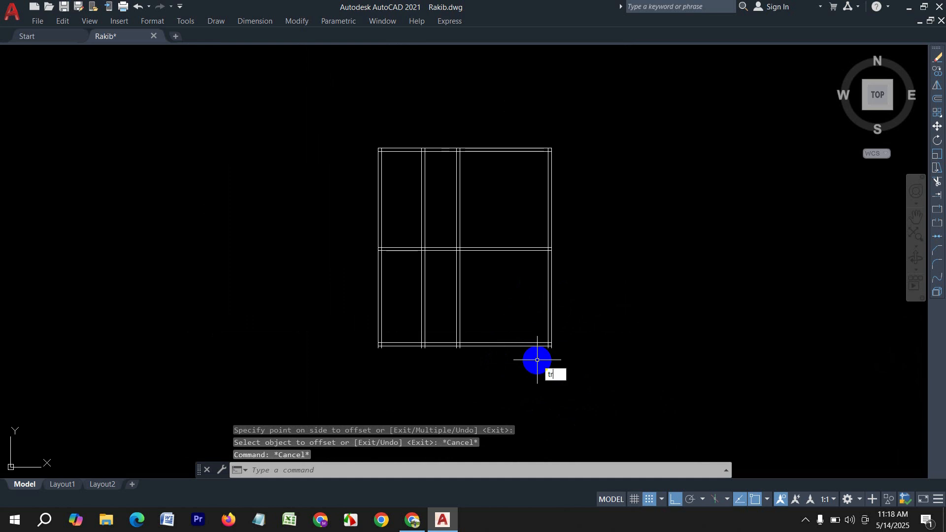
- Trim the line ends extending below the bottom wall at the right outer wall and the right-hand partition
{"action": "key", "text": "Return"}
{"action": "key", "text": "Return"}
{"action": "scroll", "coordinate": [551, 353], "scroll_direction": "up", "scroll_amount": 5}
{"action": "left_click", "coordinate": [555, 323]}
{"action": "left_click", "coordinate": [476, 321]}
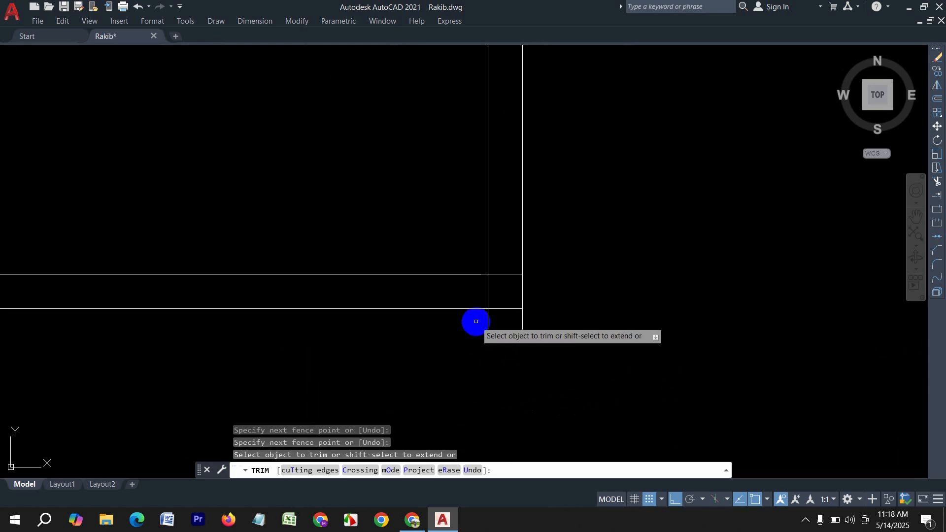
{"action": "scroll", "coordinate": [653, 333], "scroll_direction": "up", "scroll_amount": 2}
{"action": "scroll", "coordinate": [652, 333], "scroll_direction": "down", "scroll_amount": 6}
{"action": "scroll", "coordinate": [230, 334], "scroll_direction": "up", "scroll_amount": 4}
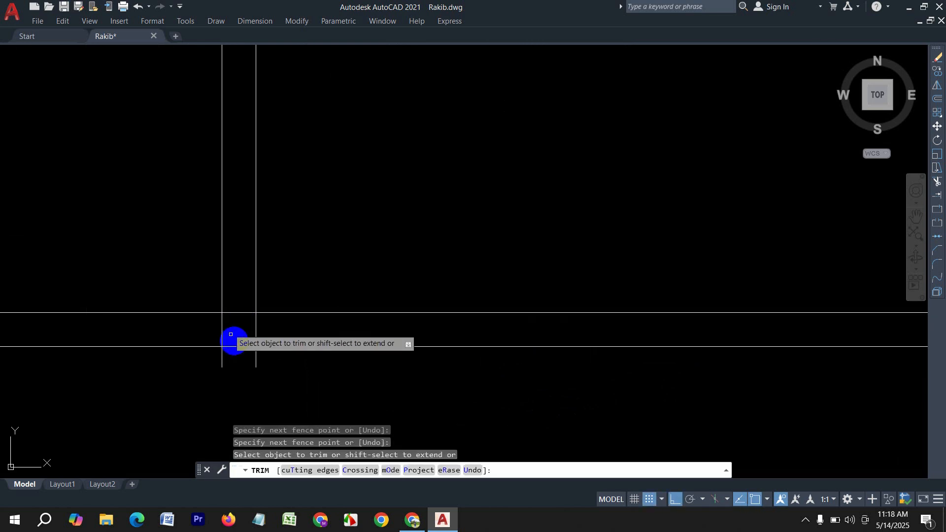
{"action": "left_click", "coordinate": [281, 360]}
{"action": "left_click", "coordinate": [205, 360]}
- Trim the line ends extending below the bottom wall at the left-hand partition and the left outer wall
{"action": "scroll", "coordinate": [524, 374], "scroll_direction": "down", "scroll_amount": 5}
{"action": "scroll", "coordinate": [382, 375], "scroll_direction": "up", "scroll_amount": 5}
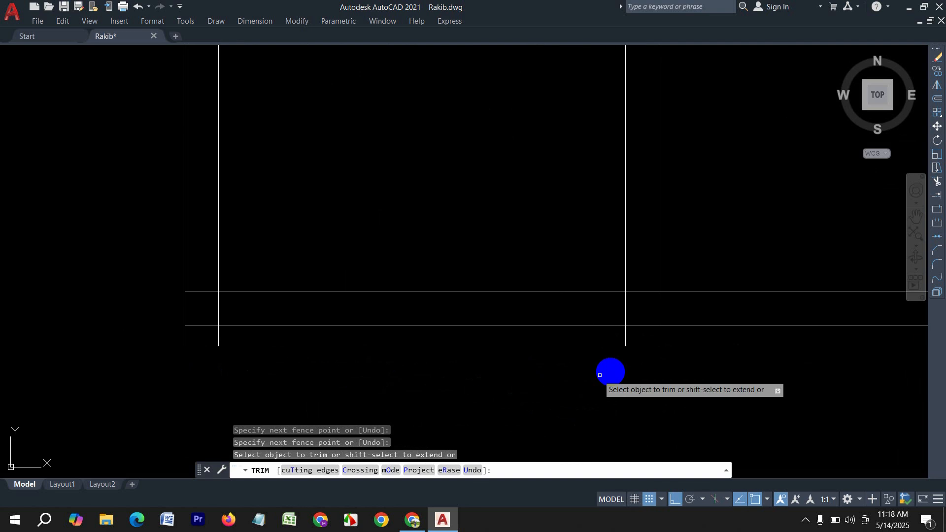
{"action": "scroll", "coordinate": [600, 366], "scroll_direction": "down", "scroll_amount": 4}
{"action": "scroll", "coordinate": [665, 345], "scroll_direction": "up", "scroll_amount": 2}
{"action": "left_click", "coordinate": [587, 346]}
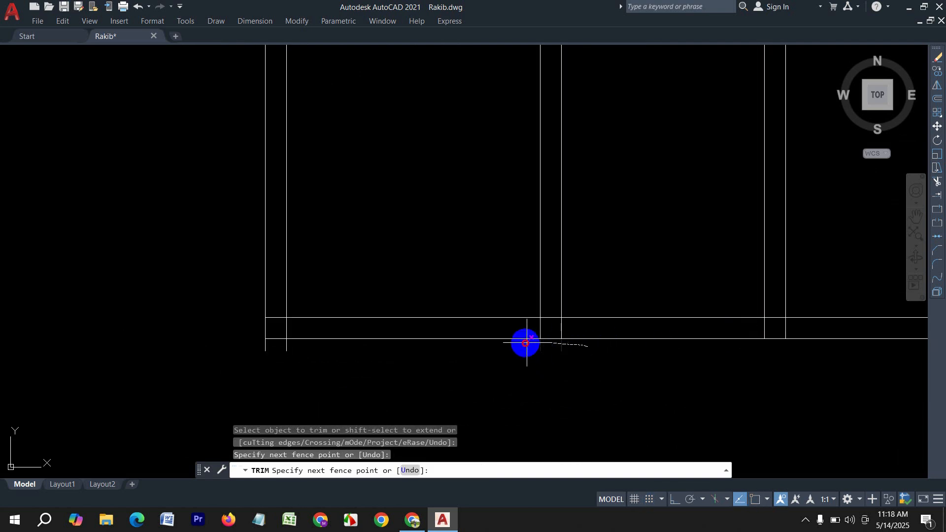
{"action": "left_click_drag", "start_coordinate": [527, 342], "coordinate": [511, 343]}
{"action": "left_click_drag", "start_coordinate": [314, 349], "coordinate": [238, 345]}
{"action": "scroll", "coordinate": [258, 391], "scroll_direction": "down", "scroll_amount": 4}
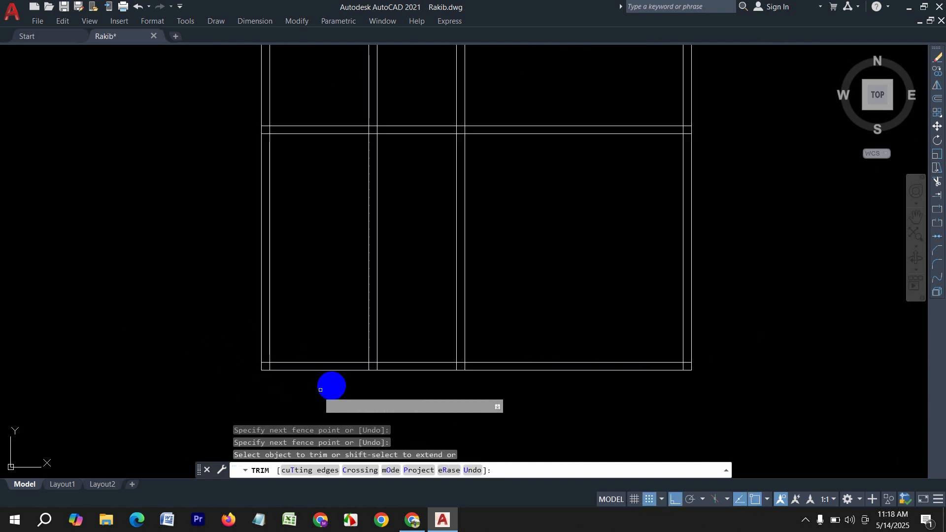
{"action": "middle_click_drag", "start_coordinate": [152, 163], "coordinate": [165, 280]}
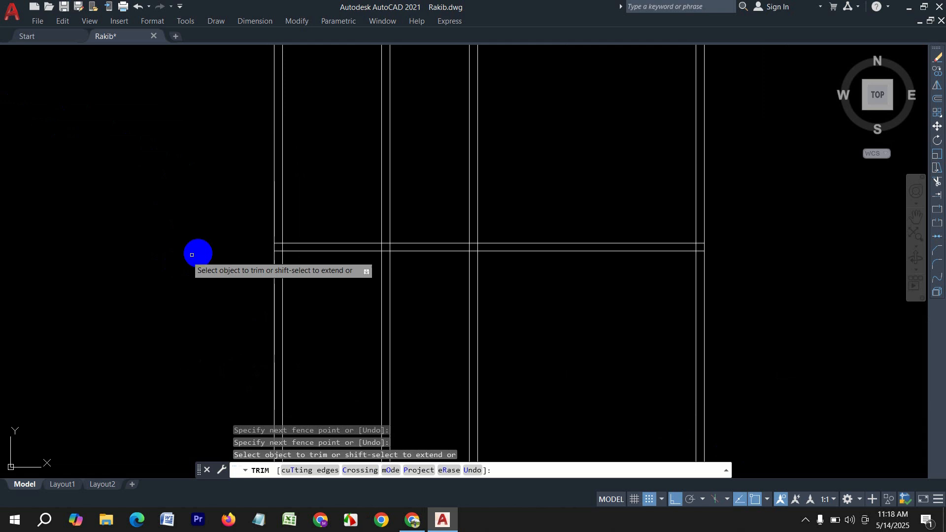
{"action": "key", "text": "Escape"}
{"action": "middle_click_drag", "start_coordinate": [353, 148], "coordinate": [346, 185]}
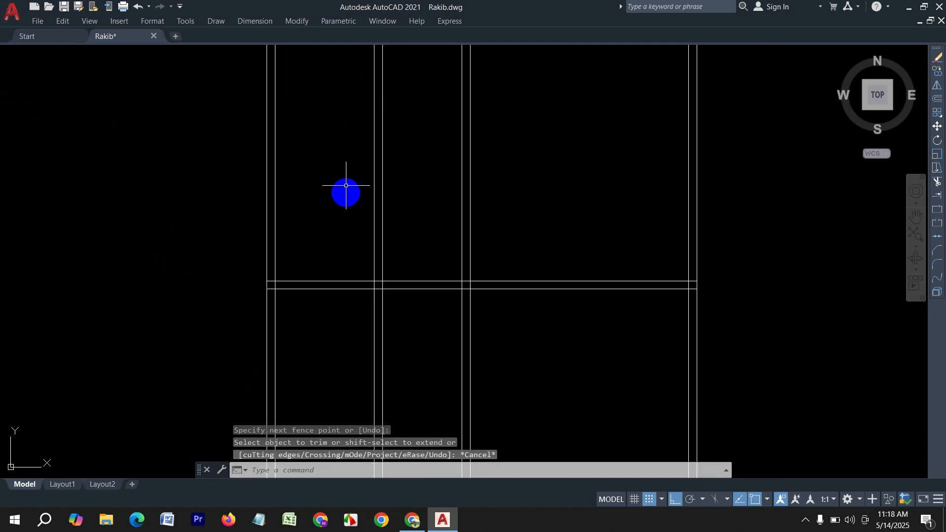
{"action": "middle_click_drag", "start_coordinate": [334, 133], "coordinate": [330, 261]}
{"action": "scroll", "coordinate": [360, 241], "scroll_direction": "up", "scroll_amount": 2}
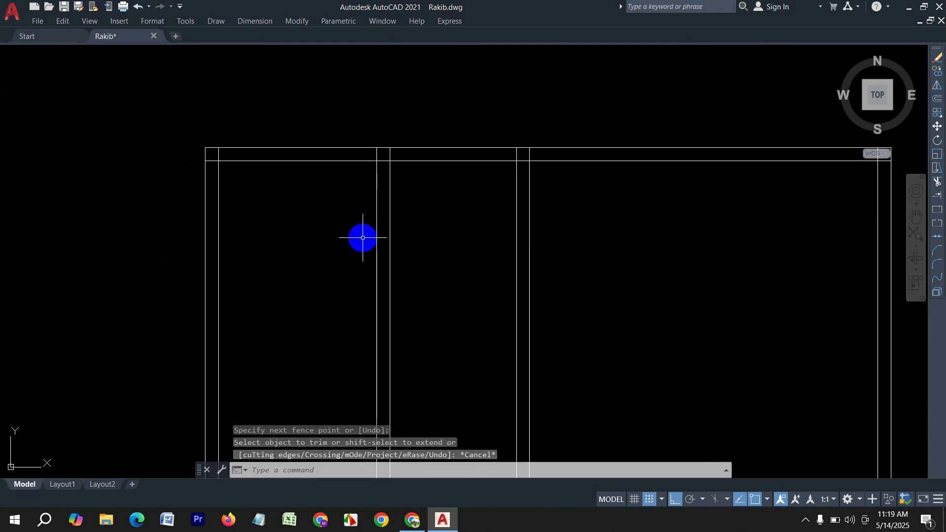
{"action": "key", "text": "Escape"}
{"action": "key", "text": "Return"}
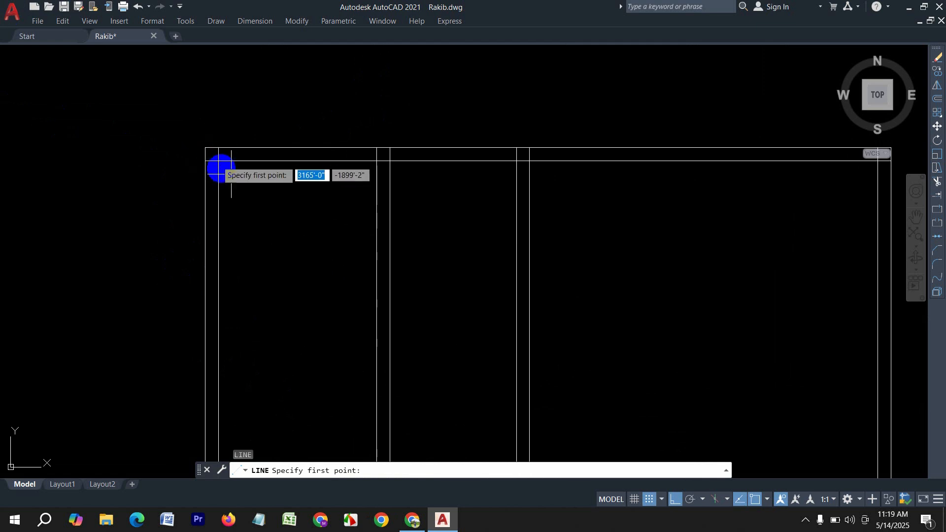
{"action": "key", "text": "Escape"}
- Enable all object snap modes in the drafting settings
{"action": "type", "text": "os"}
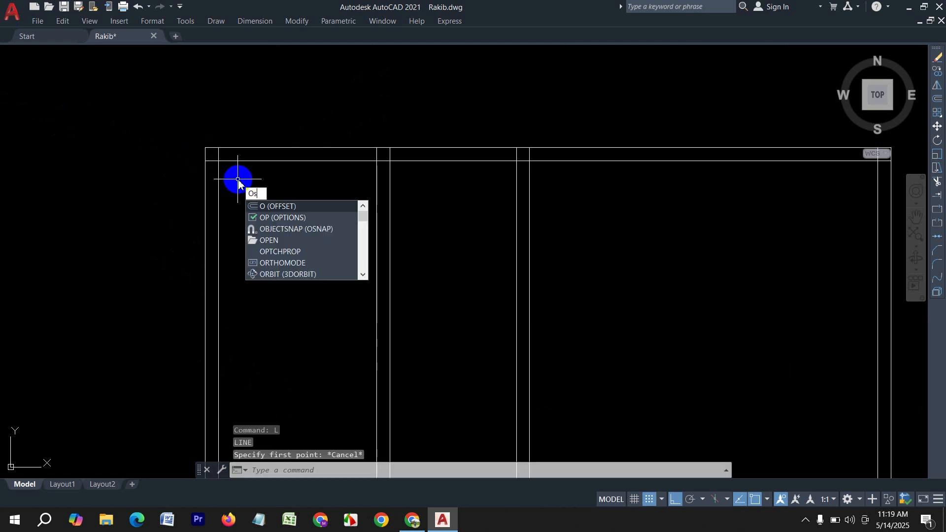
{"action": "key", "text": "Return"}
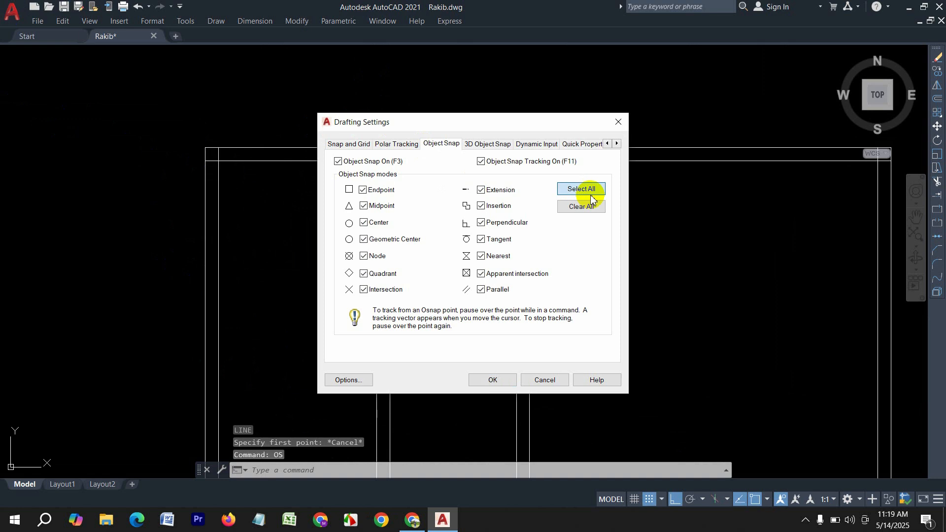
{"action": "left_click", "coordinate": [493, 380]}
{"action": "type", "text": "l"}
{"action": "key", "text": "Return"}
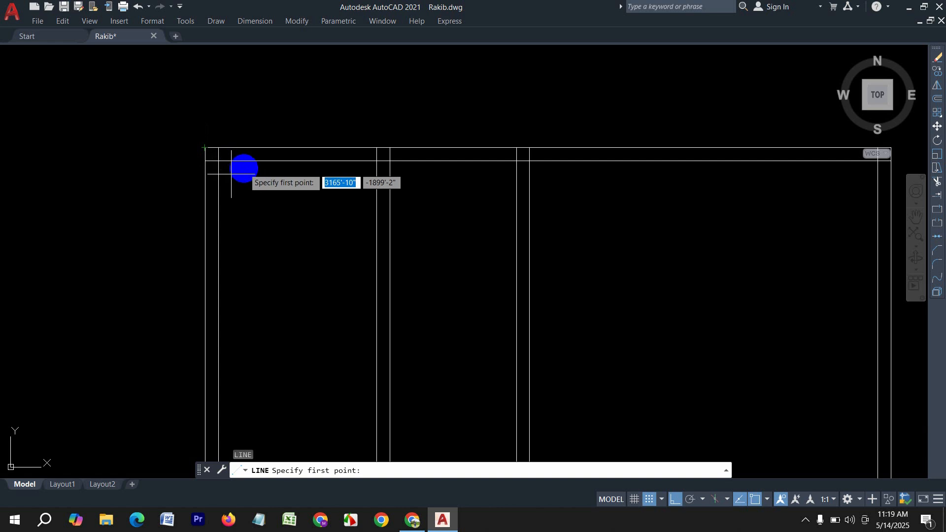
{"action": "key", "text": "Escape"}
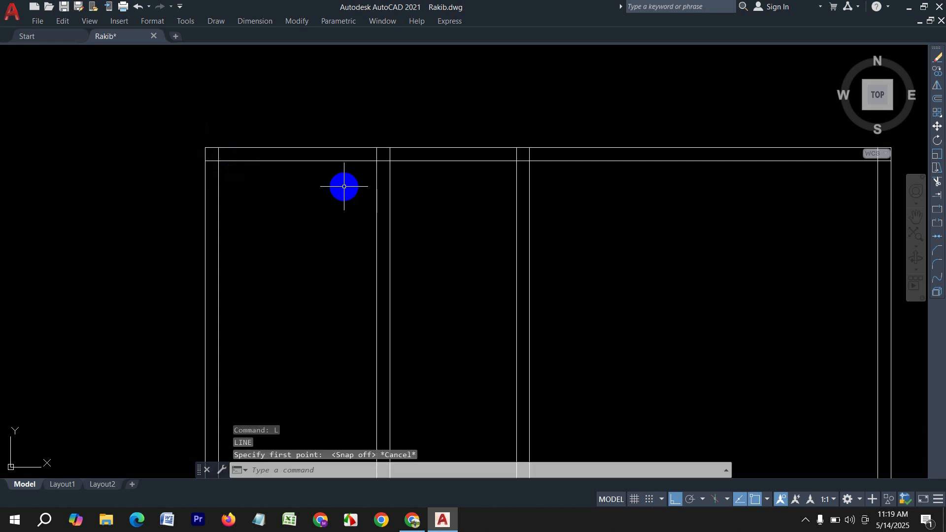
{"action": "key", "text": "F9"}
{"action": "key", "text": "Escape"}
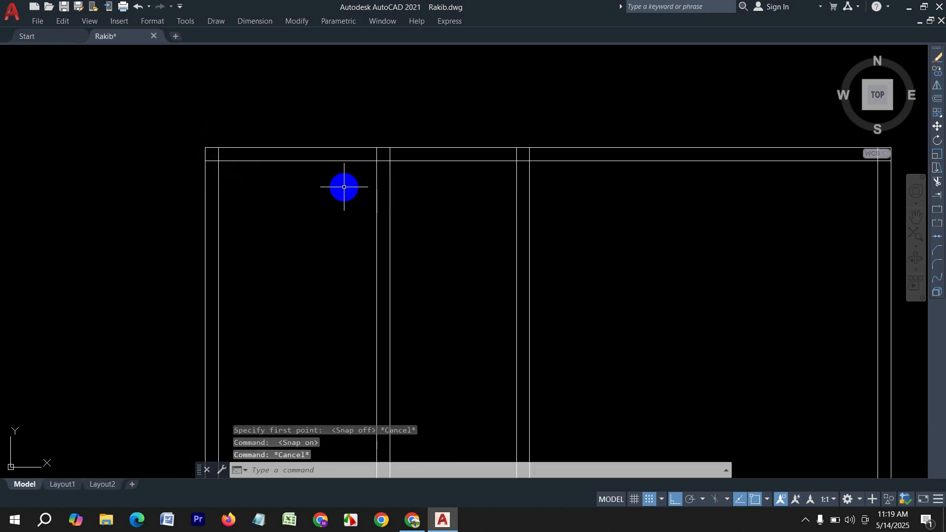
{"action": "key", "text": "Escape"}
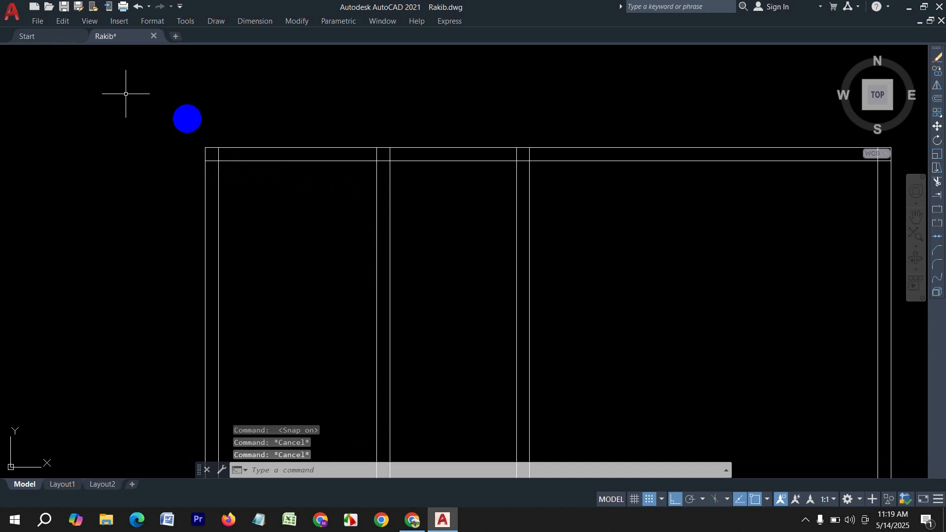
{"action": "type", "text": "l"}
{"action": "key", "text": "Return"}
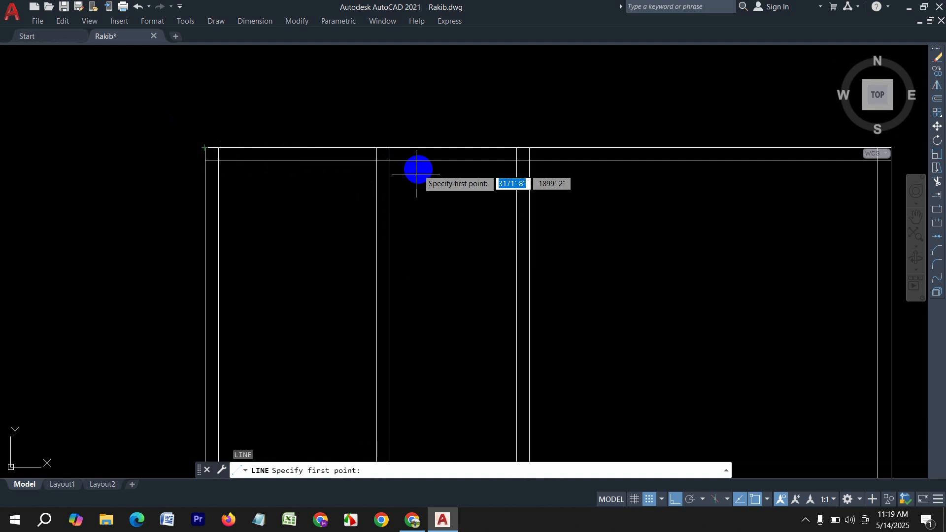
{"action": "scroll", "coordinate": [416, 173], "scroll_direction": "down", "scroll_amount": 5}
{"action": "scroll", "coordinate": [444, 175], "scroll_direction": "up", "scroll_amount": 4}
{"action": "key", "text": "Escape"}
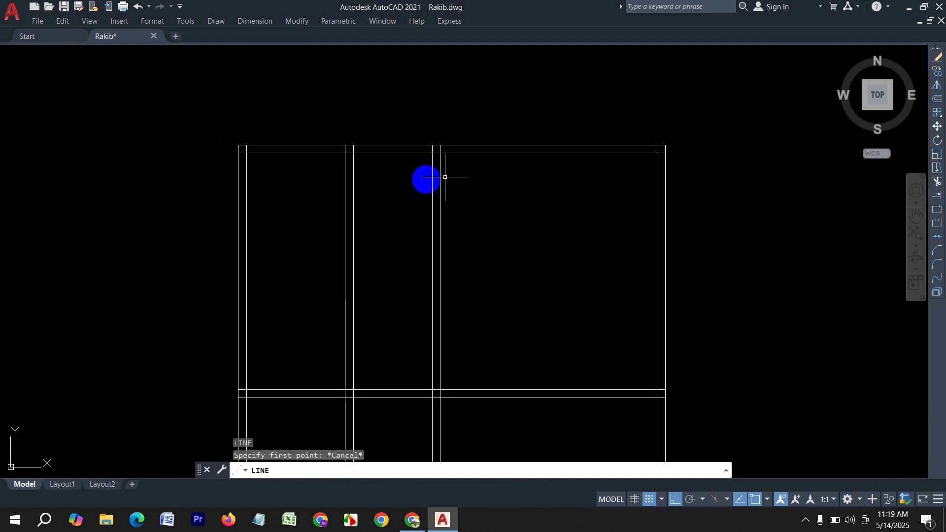
- Turn off object snap tracking and try starting a line at the upper-left corner of the walls
{"action": "middle_click_drag", "start_coordinate": [438, 189], "coordinate": [453, 213]}
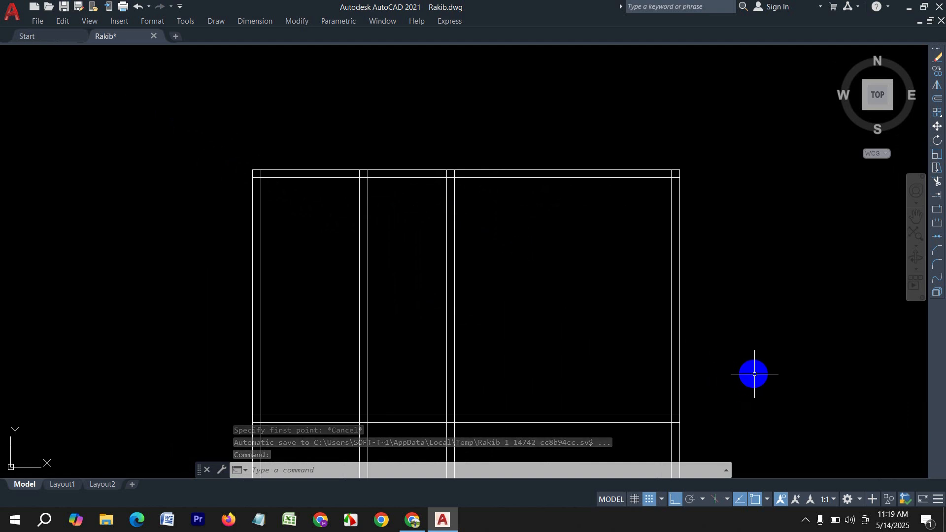
{"action": "left_click", "coordinate": [740, 502]}
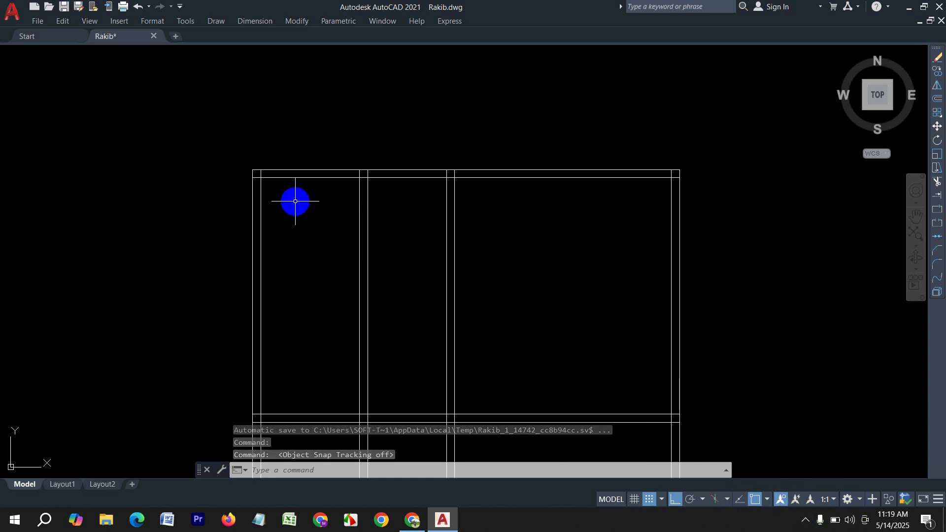
{"action": "type", "text": "l"}
{"action": "key", "text": "Return"}
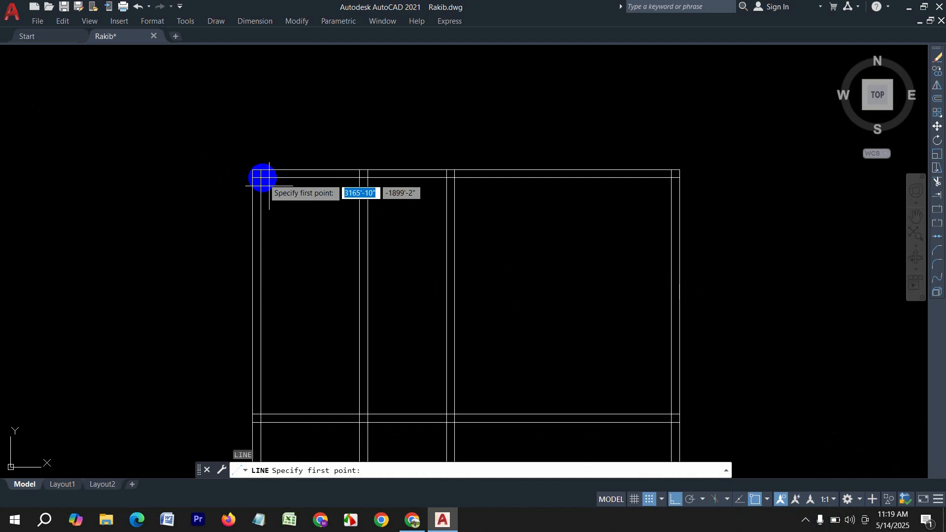
{"action": "scroll", "coordinate": [258, 180], "scroll_direction": "up", "scroll_amount": 4}
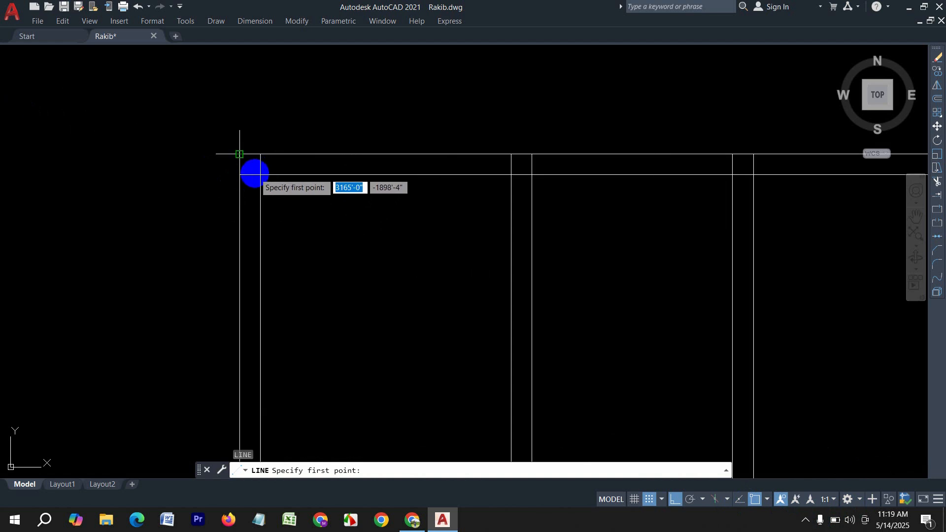
{"action": "scroll", "coordinate": [251, 184], "scroll_direction": "down", "scroll_amount": 6}
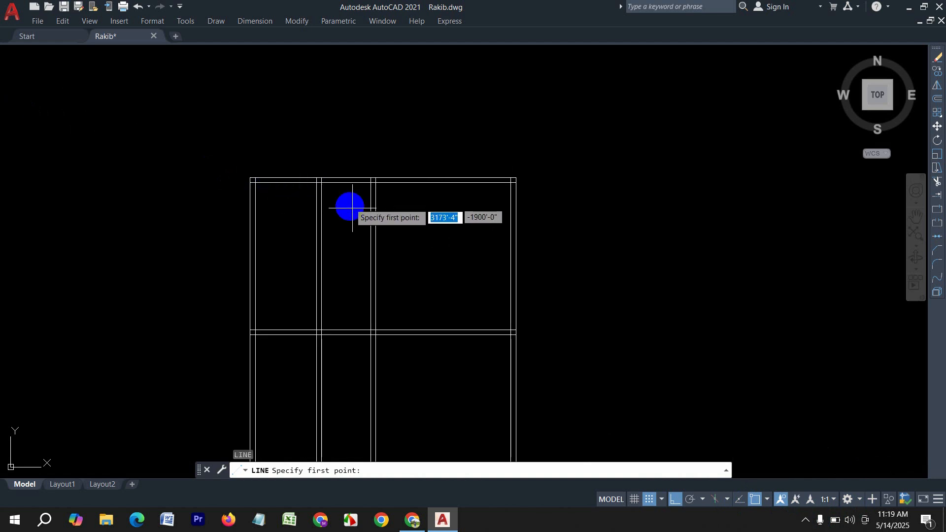
{"action": "key", "text": "Escape"}
- Copy all the wall lines of the new floor plan to the clipboard
{"action": "scroll", "coordinate": [401, 167], "scroll_direction": "down", "scroll_amount": 8}
{"action": "scroll", "coordinate": [414, 169], "scroll_direction": "up", "scroll_amount": 4}
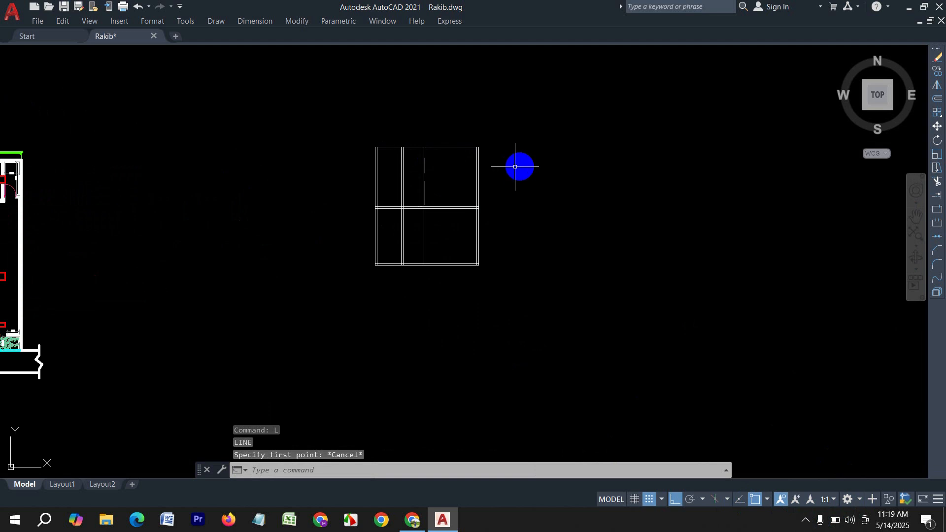
{"action": "middle_click_drag", "start_coordinate": [515, 166], "coordinate": [547, 201]}
{"action": "scroll", "coordinate": [480, 234], "scroll_direction": "up", "scroll_amount": 4}
{"action": "scroll", "coordinate": [495, 222], "scroll_direction": "down", "scroll_amount": 4}
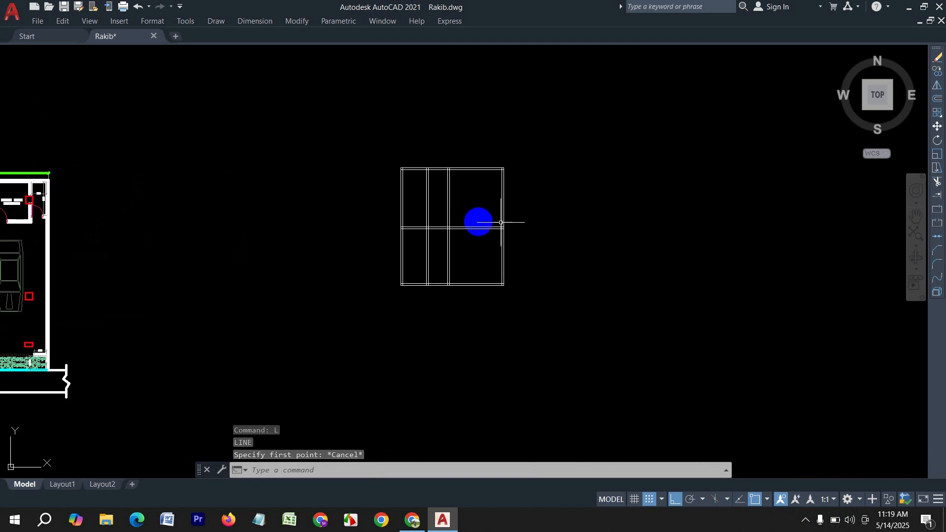
{"action": "left_click", "coordinate": [617, 323]}
{"action": "left_click", "coordinate": [352, 140]}
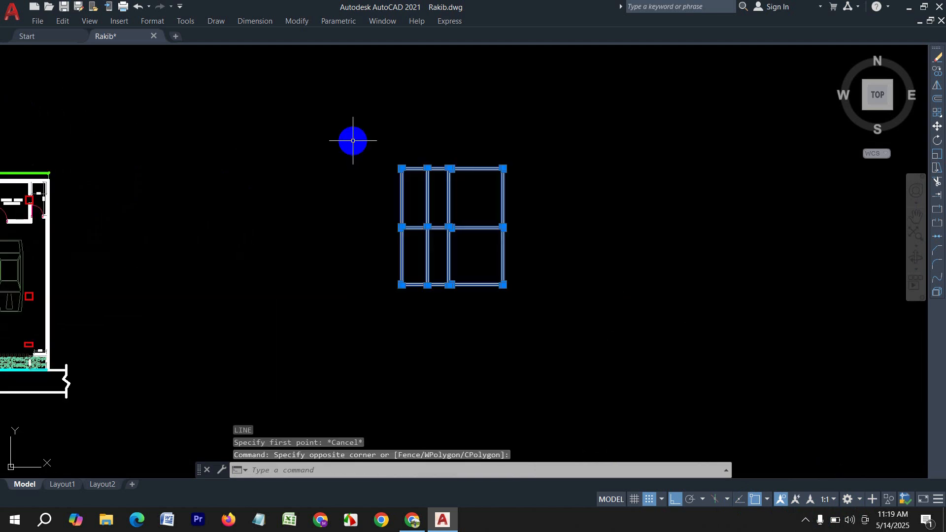
{"action": "key", "text": "ctrl+c"}
- Quit AutoCAD from the Rakib.dwg drawing
{"action": "left_click", "coordinate": [939, 6]}
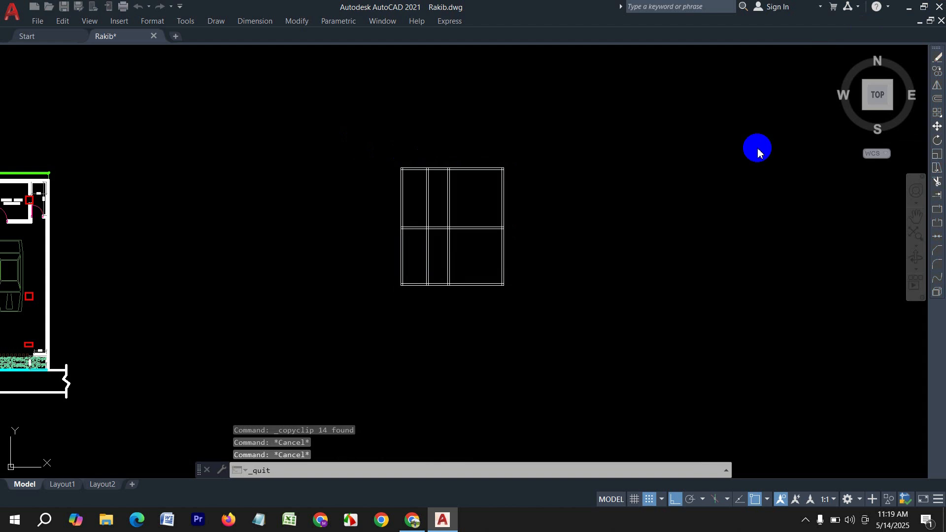
{"action": "left_click", "coordinate": [501, 287]}
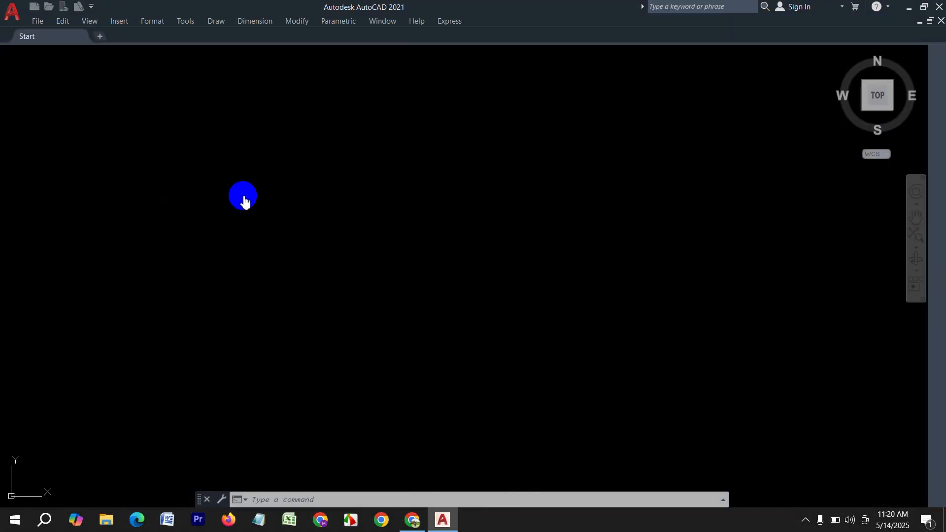
- Paste the copied floor plan into the 001.dwg drawing, beside the 4' and 6' dimensions
{"action": "scroll", "coordinate": [201, 232], "scroll_direction": "down", "scroll_amount": 3}
{"action": "scroll", "coordinate": [458, 222], "scroll_direction": "down", "scroll_amount": 5}
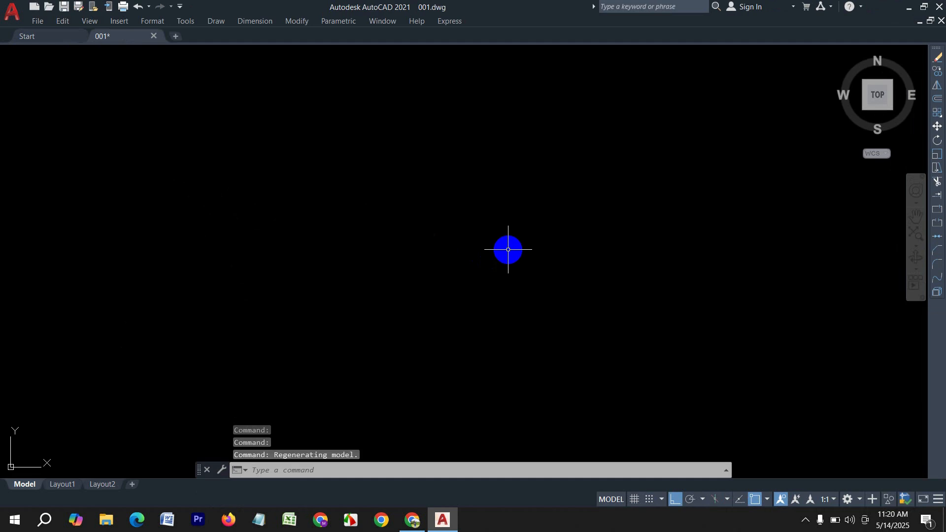
{"action": "key", "text": "ctrl+v"}
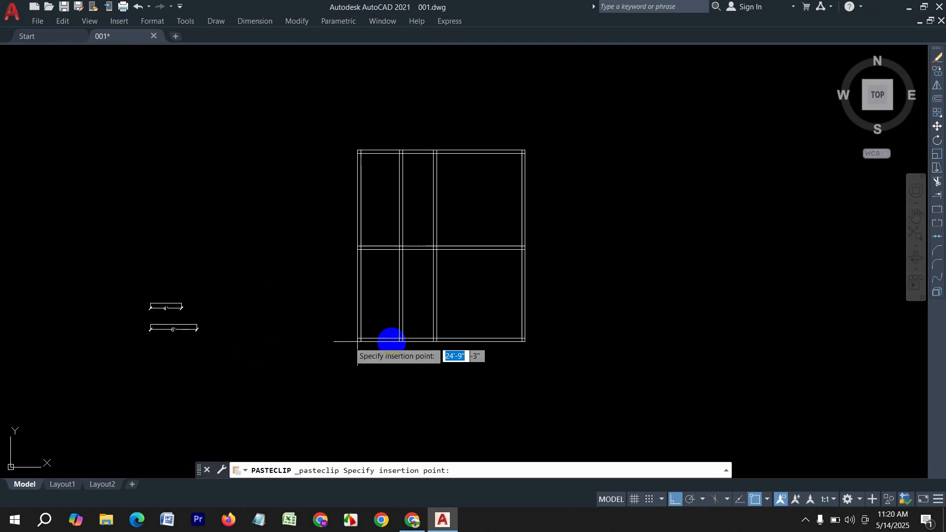
{"action": "scroll", "coordinate": [517, 232], "scroll_direction": "up", "scroll_amount": 5}
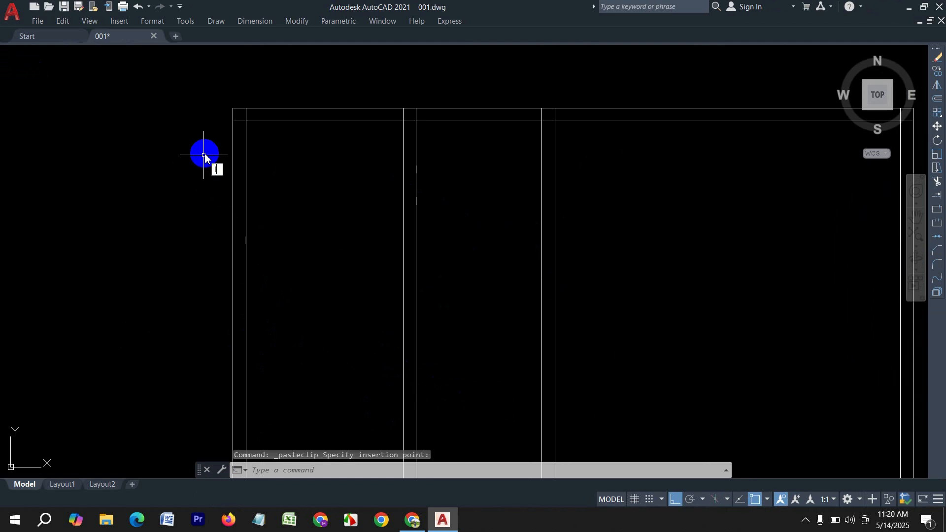
- Draw a 9'-10" horizontal line from the inner upper-left wall corner to the far side of the second partition
{"action": "key", "text": "Return"}
{"action": "left_click", "coordinate": [246, 120]}
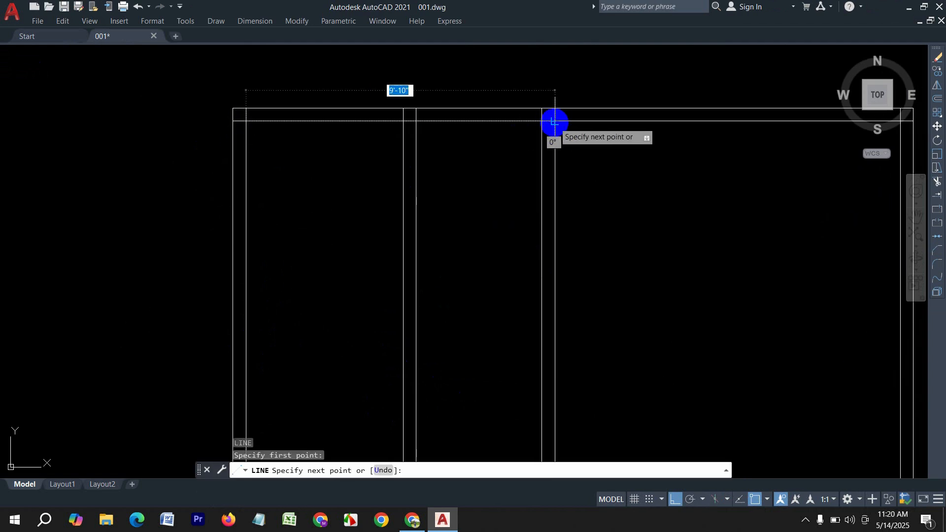
{"action": "left_click", "coordinate": [554, 122]}
{"action": "key", "text": "Return"}
- Offset the new 9'-10" line along the upper wall's inner face 7' downward
{"action": "type", "text": "o"}
{"action": "key", "text": "Return"}
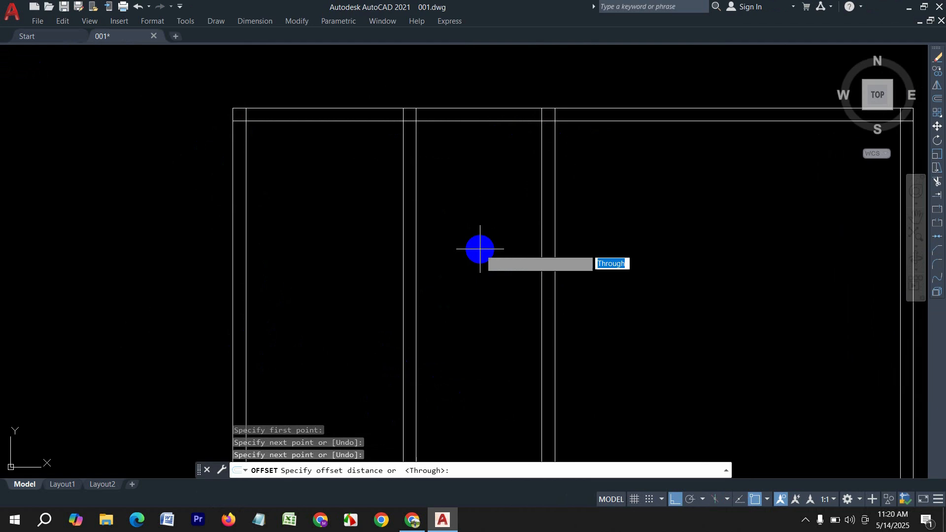
{"action": "type", "text": "7'"}
{"action": "key", "text": "Return"}
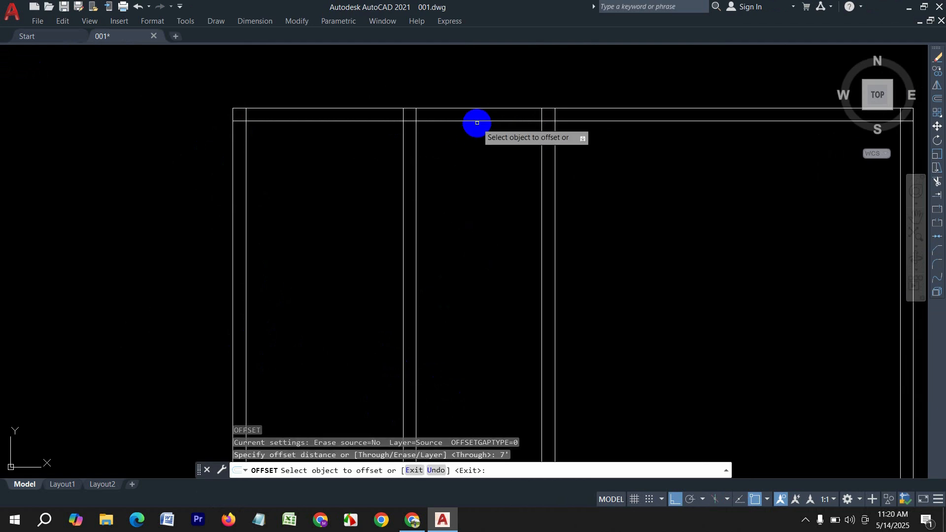
{"action": "left_click", "coordinate": [477, 121]}
{"action": "scroll", "coordinate": [453, 221], "scroll_direction": "down", "scroll_amount": 4}
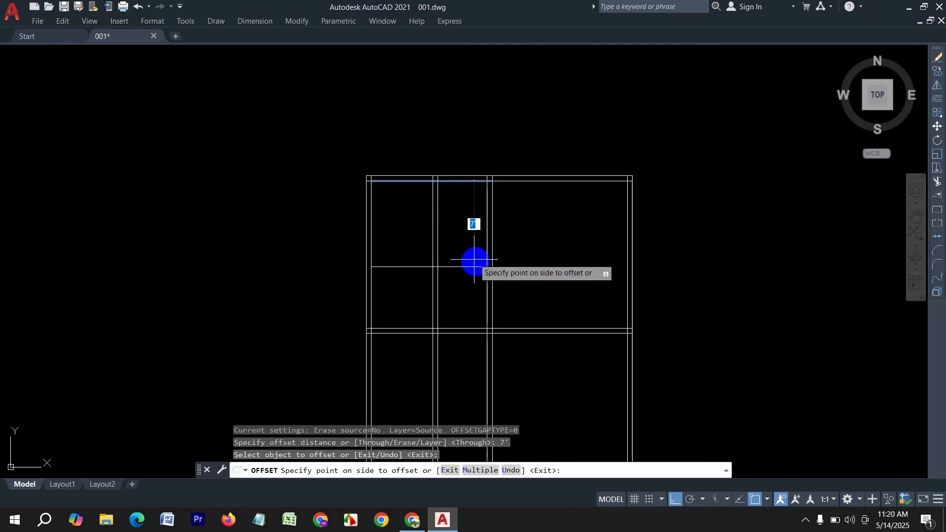
{"action": "left_click", "coordinate": [468, 302]}
{"action": "key", "text": "Return"}
- Offset the resulting horizontal line 5 inches downward to give the new partition wall its thickness
{"action": "key", "text": "Return"}
{"action": "type", "text": "5"}
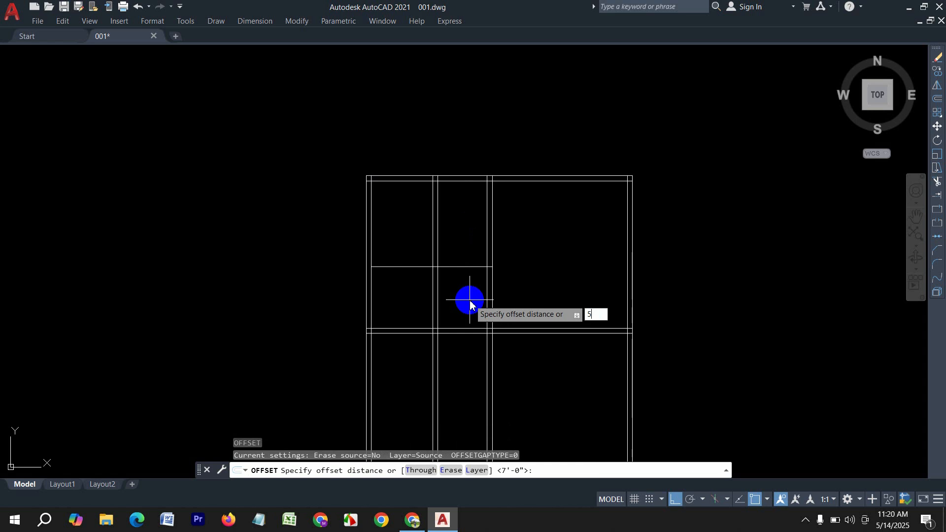
{"action": "key", "text": "Return"}
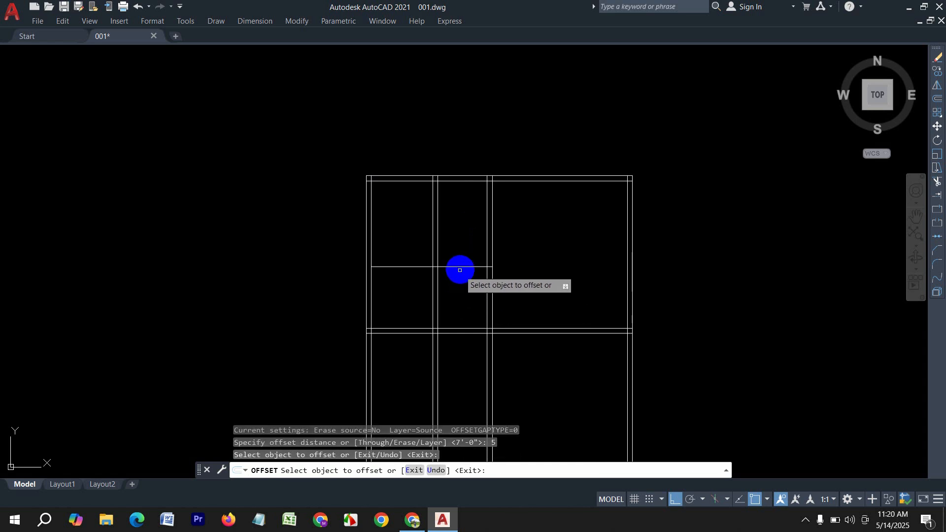
{"action": "left_click", "coordinate": [460, 268]}
{"action": "left_click", "coordinate": [458, 296]}
{"action": "scroll", "coordinate": [457, 290], "scroll_direction": "up", "scroll_amount": 2}
{"action": "key", "text": "Escape"}
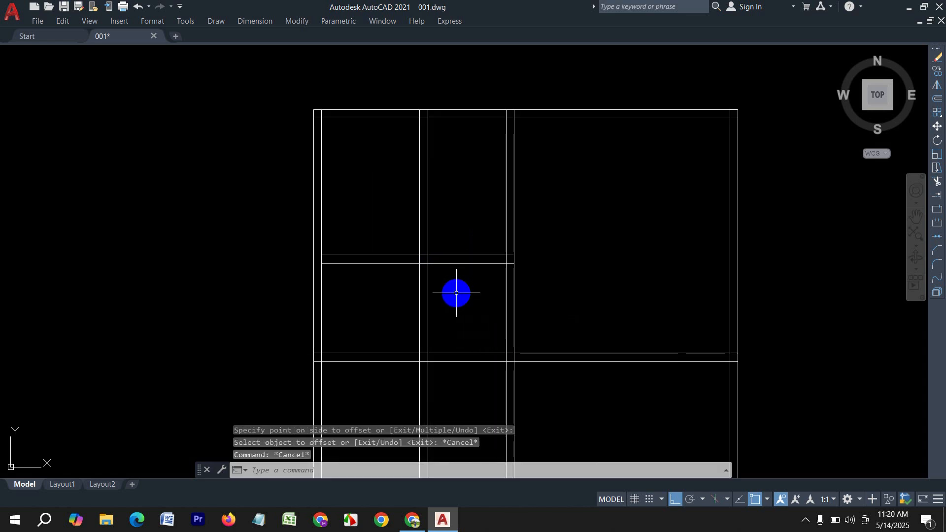
- Extend both lines of the new horizontal partition to the outer face of the left wall
{"action": "type", "text": "ex"}
{"action": "key", "text": "Return"}
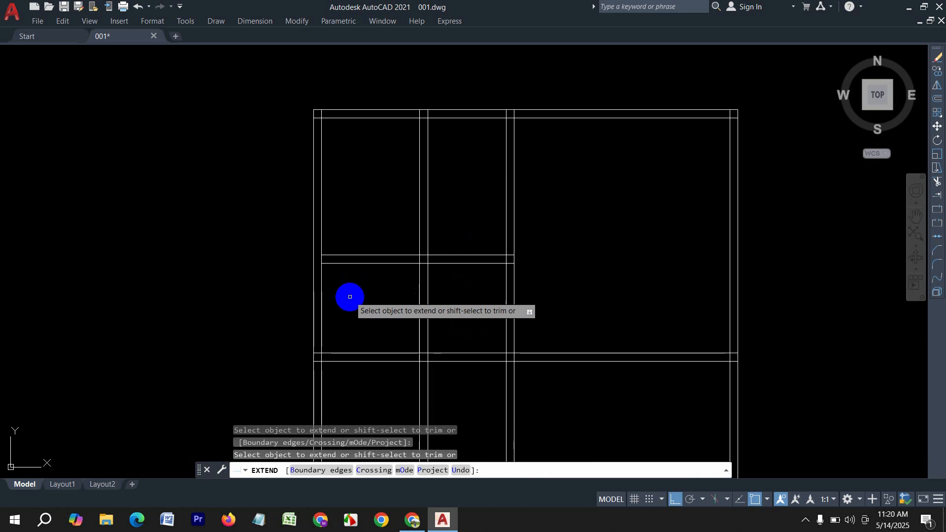
{"action": "mouse_move", "coordinate": [345, 295]}
{"action": "left_mouse_down"}
{"action": "mouse_move", "coordinate": [338, 241]}
{"action": "mouse_move", "coordinate": [343, 292]}
{"action": "left_mouse_up"}
{"action": "key", "text": "Escape"}
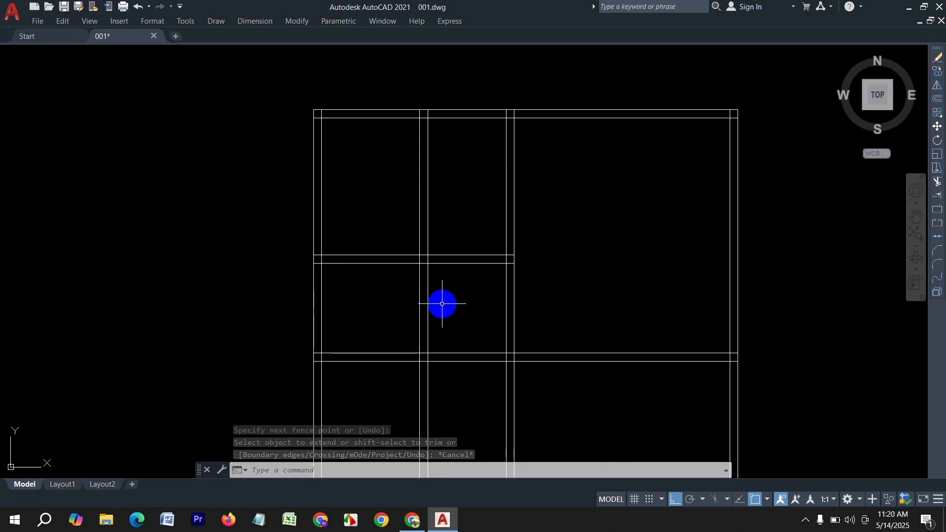
- Trim the first vertical partition below the new wall and the middle horizontal wall between the left wall and the second partition
{"action": "middle_click_drag", "start_coordinate": [601, 294], "coordinate": [550, 273]}
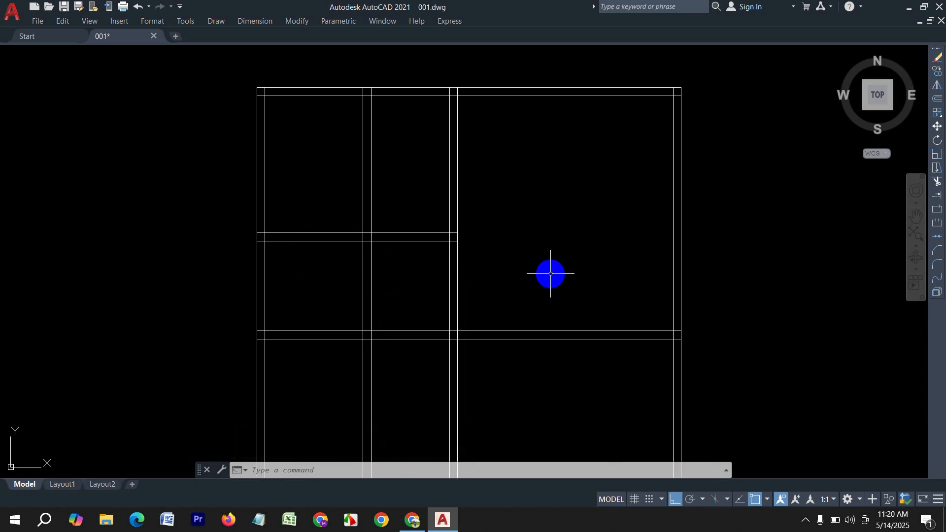
{"action": "mouse_move", "coordinate": [545, 311]}
{"action": "middle_mouse_down"}
{"action": "mouse_move", "coordinate": [542, 265]}
{"action": "mouse_move", "coordinate": [524, 301]}
{"action": "middle_mouse_up"}
{"action": "scroll", "coordinate": [509, 232], "scroll_direction": "down", "scroll_amount": 2}
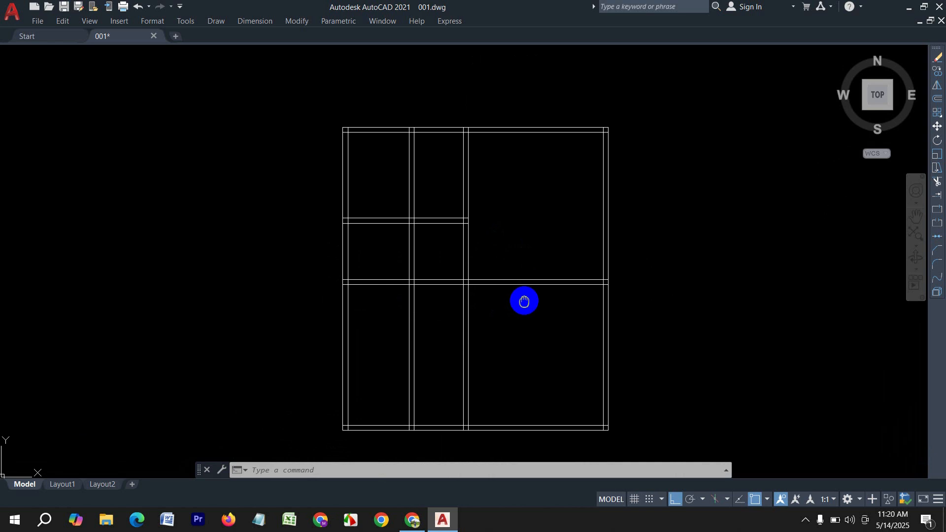
{"action": "key", "text": "Escape"}
{"action": "type", "text": "tr"}
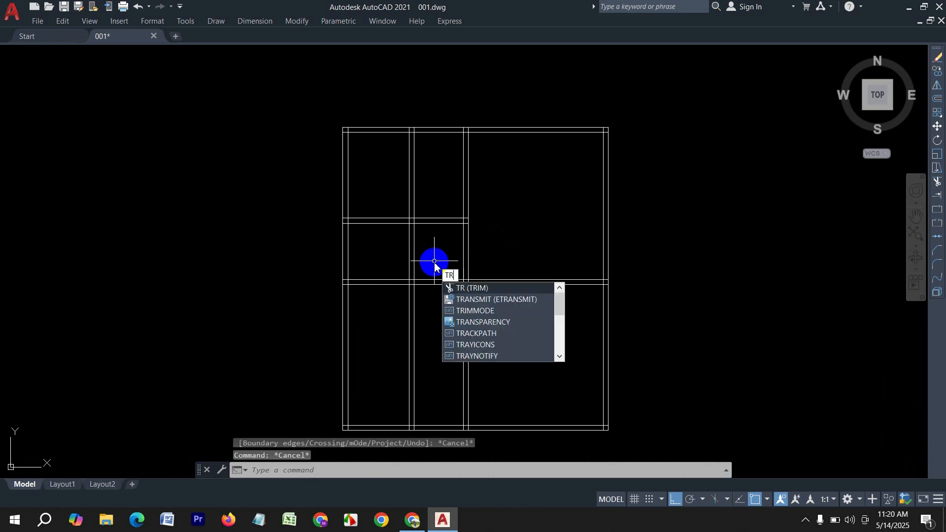
{"action": "key", "text": "Return"}
{"action": "scroll", "coordinate": [433, 306], "scroll_direction": "up", "scroll_amount": 2}
{"action": "left_click", "coordinate": [438, 305]}
{"action": "mouse_move", "coordinate": [439, 305]}
{"action": "left_mouse_down"}
{"action": "mouse_move", "coordinate": [433, 259]}
{"action": "mouse_move", "coordinate": [433, 290]}
{"action": "left_mouse_up"}
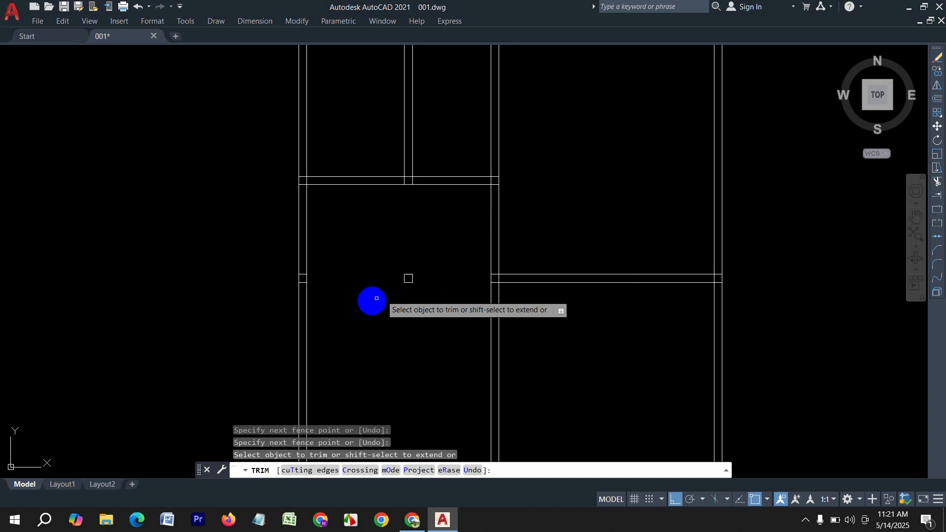
{"action": "scroll", "coordinate": [441, 288], "scroll_direction": "down", "scroll_amount": 4}
{"action": "scroll", "coordinate": [438, 284], "scroll_direction": "up", "scroll_amount": 2}
{"action": "key", "text": "Escape"}
- Erase the four leftover segments where the trimmed partition and middle horizontal wall crossed
{"action": "left_click", "coordinate": [437, 289]}
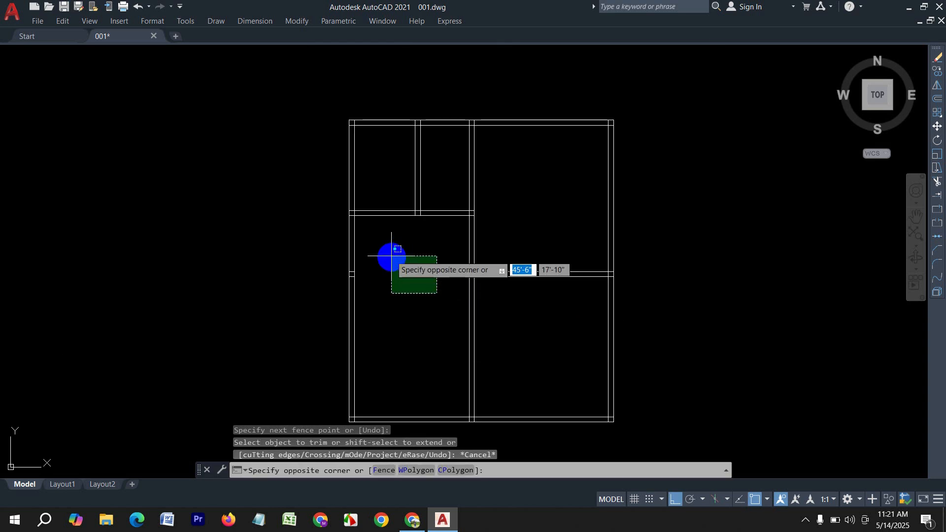
{"action": "left_click", "coordinate": [389, 255]}
{"action": "key", "text": "Delete"}
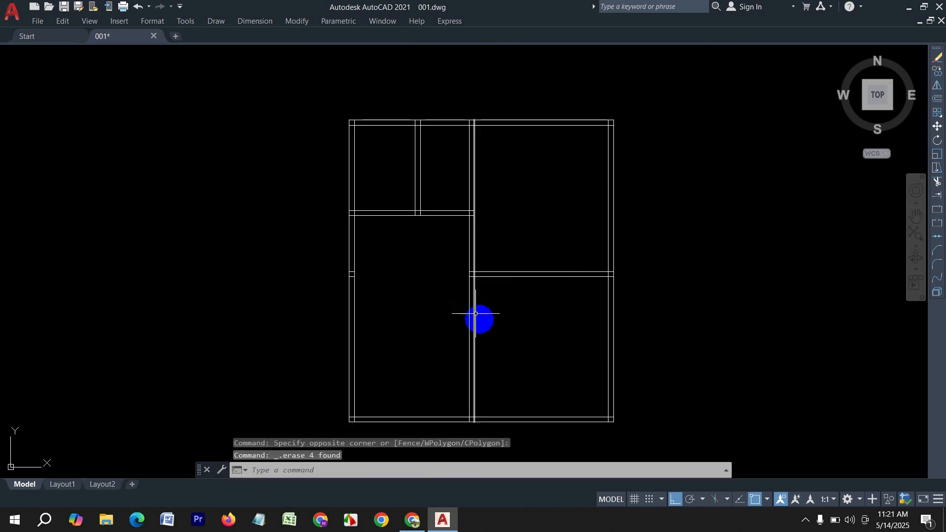
- Draw a line over the new partition's lower edge, from the left wall's outer face to the second partition's far side
{"action": "middle_click_drag", "start_coordinate": [557, 332], "coordinate": [492, 284]}
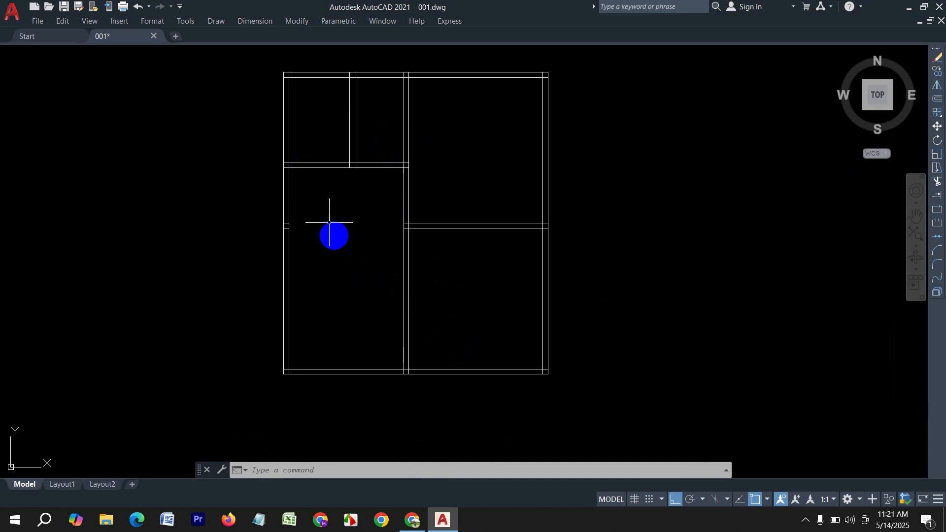
{"action": "middle_click_drag", "start_coordinate": [367, 267], "coordinate": [403, 291]}
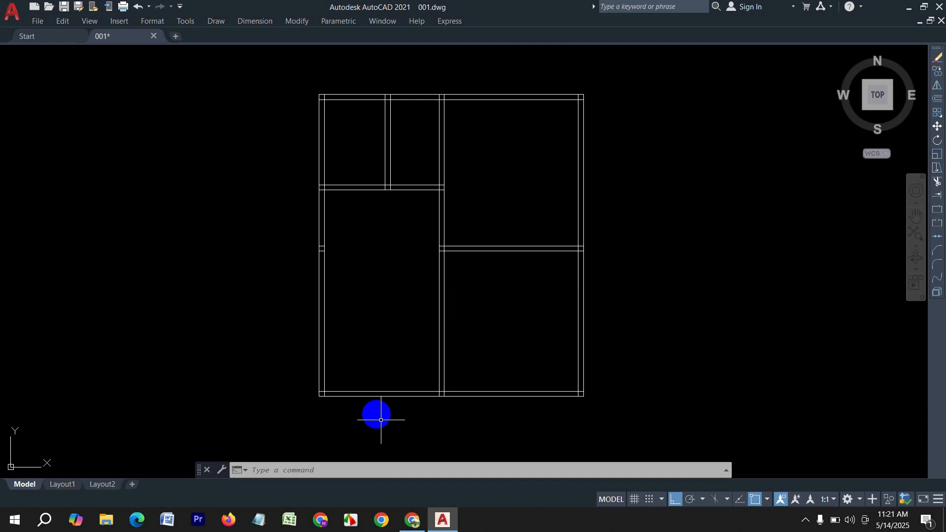
{"action": "scroll", "coordinate": [385, 403], "scroll_direction": "up", "scroll_amount": 2}
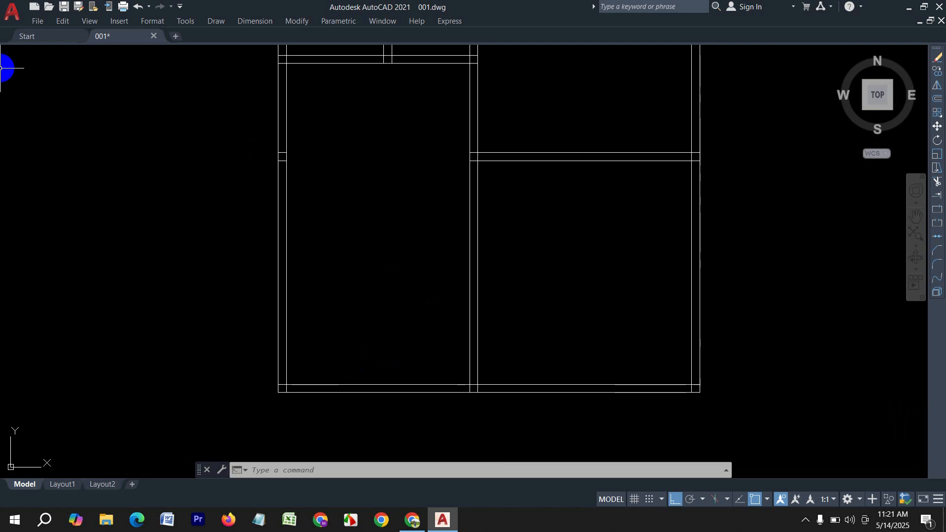
{"action": "key", "text": "Return"}
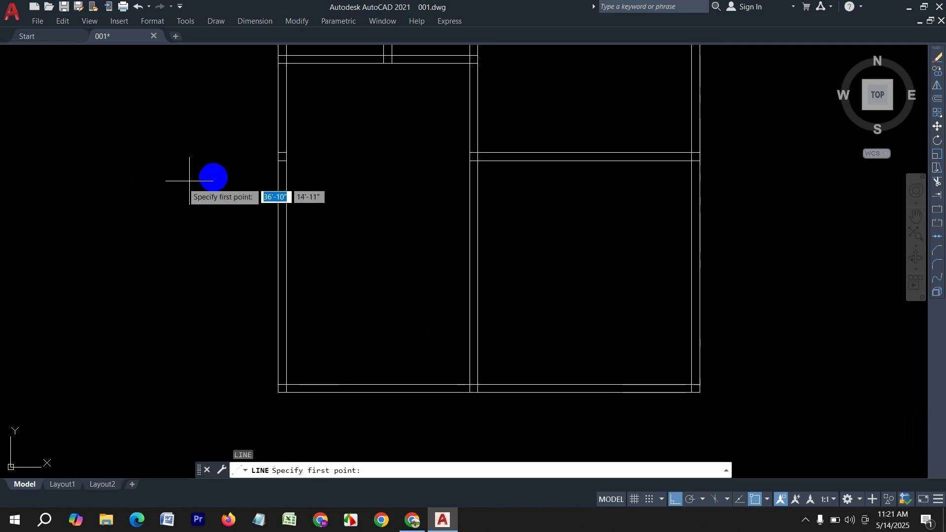
{"action": "left_click", "coordinate": [279, 63]}
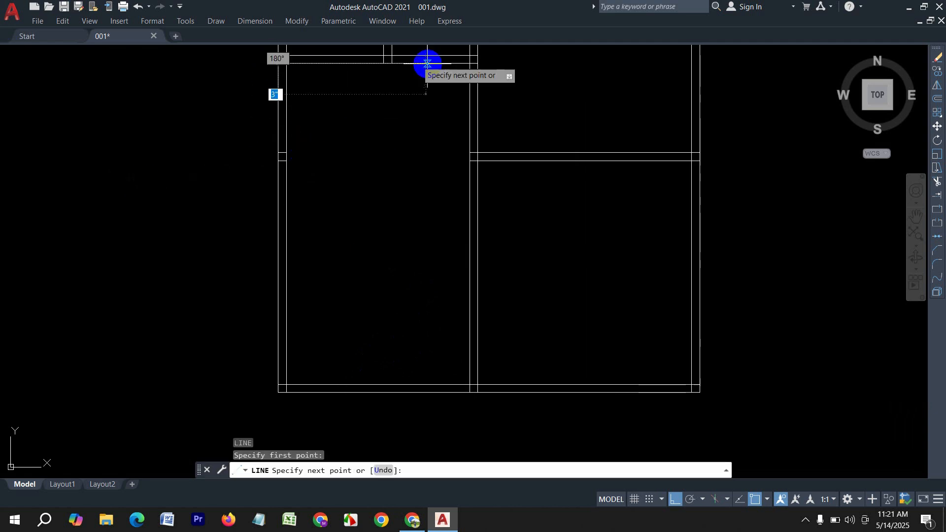
{"action": "left_click", "coordinate": [477, 63]}
{"action": "key", "text": "Escape"}
{"action": "key", "text": "Escape"}
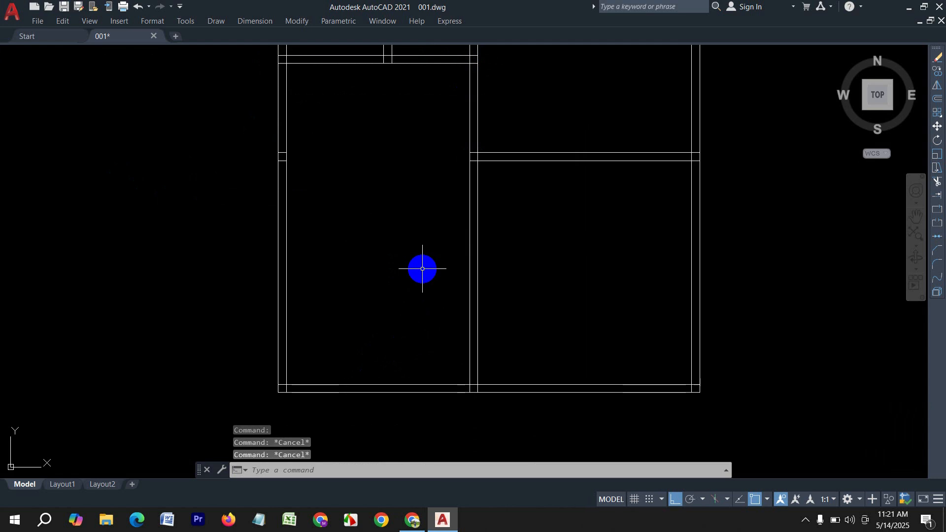
- Offset the line on the upper-left partition's lower edge 14' downward
{"action": "key", "text": "Return"}
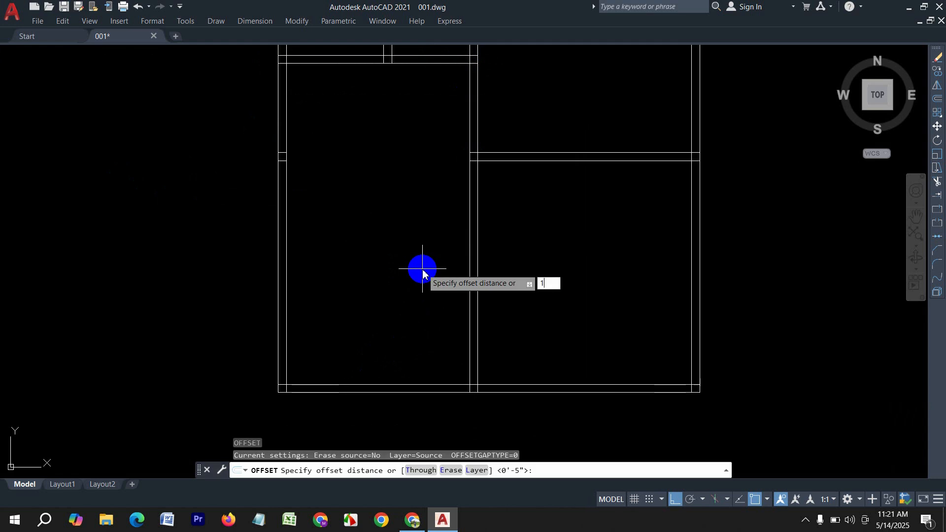
{"action": "key", "text": "Return"}
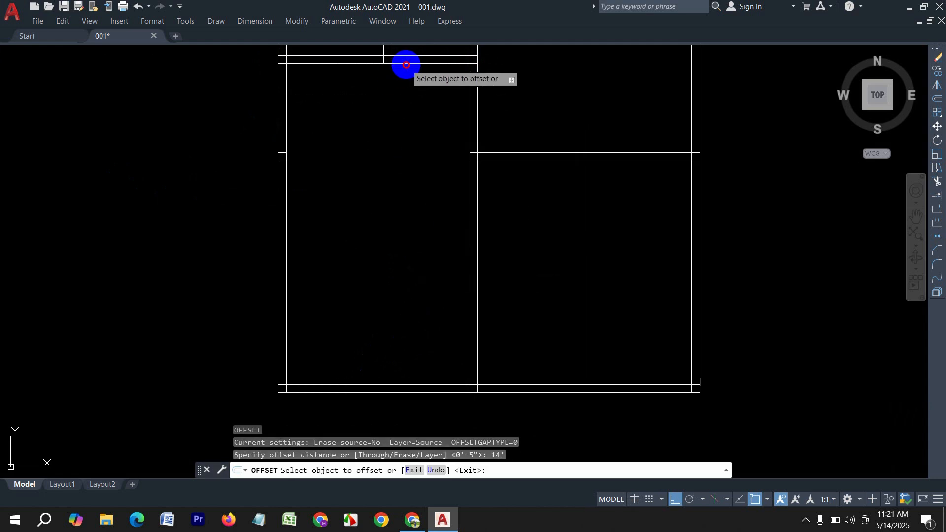
{"action": "left_click", "coordinate": [403, 64]}
{"action": "left_click", "coordinate": [414, 363]}
{"action": "key", "text": "Return"}
- Offset the resulting lower horizontal line 5 inches downward to form the room's lower wall
{"action": "key", "text": "Return"}
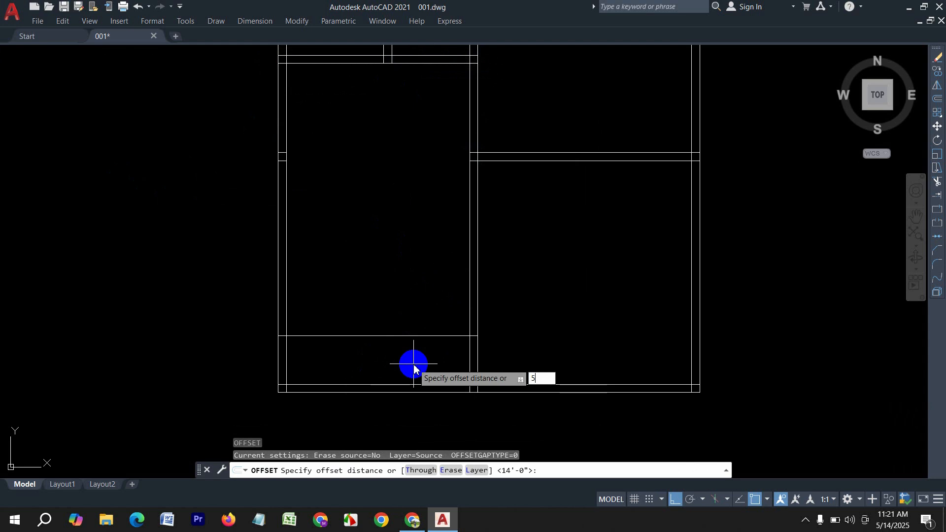
{"action": "key", "text": "Return"}
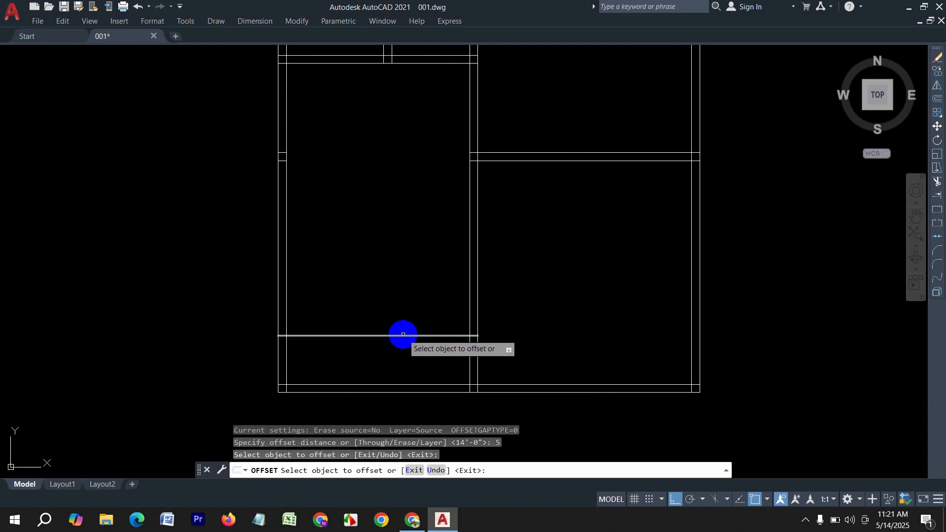
{"action": "left_click", "coordinate": [403, 335]}
{"action": "left_click", "coordinate": [395, 364]}
{"action": "key", "text": "Escape"}
{"action": "key", "text": "Escape"}
{"action": "key", "text": "Escape"}
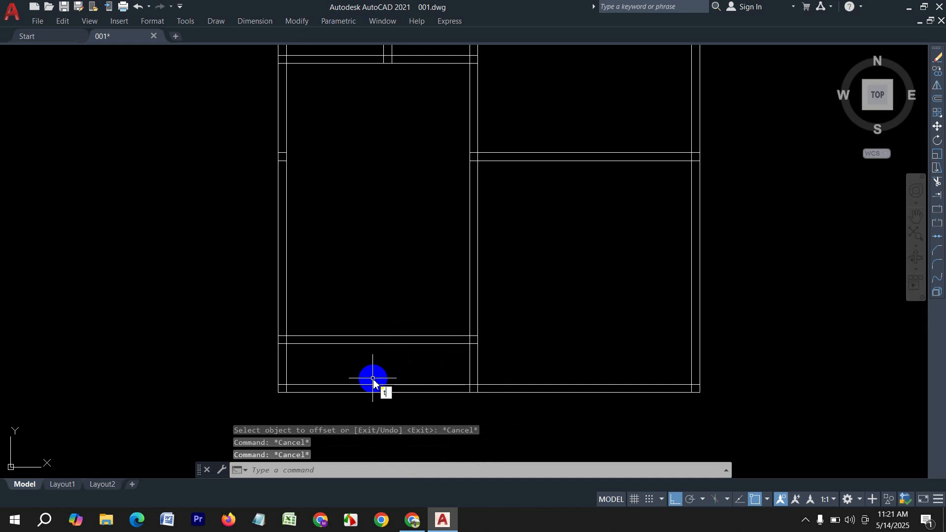
- Trim the overlapping wall lines where the vertical partition meets the new lower wall and the building's bottom wall
{"action": "key", "text": "Return"}
{"action": "scroll", "coordinate": [466, 338], "scroll_direction": "up", "scroll_amount": 6}
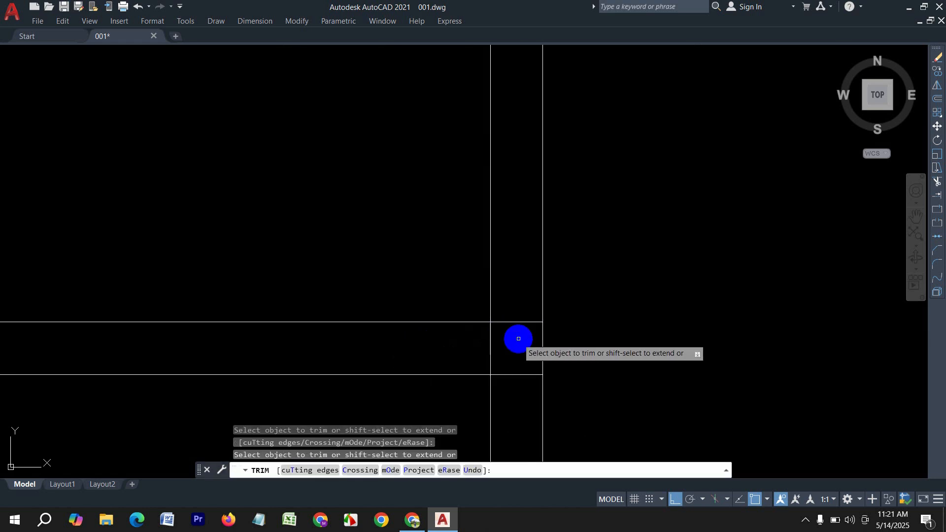
{"action": "mouse_move", "coordinate": [519, 315]}
{"action": "left_mouse_down"}
{"action": "mouse_move", "coordinate": [515, 340]}
{"action": "mouse_move", "coordinate": [474, 342]}
{"action": "mouse_move", "coordinate": [508, 354]}
{"action": "mouse_move", "coordinate": [509, 367]}
{"action": "left_mouse_up"}
{"action": "scroll", "coordinate": [505, 329], "scroll_direction": "down", "scroll_amount": 5}
{"action": "middle_click_drag", "start_coordinate": [511, 415], "coordinate": [464, 291]}
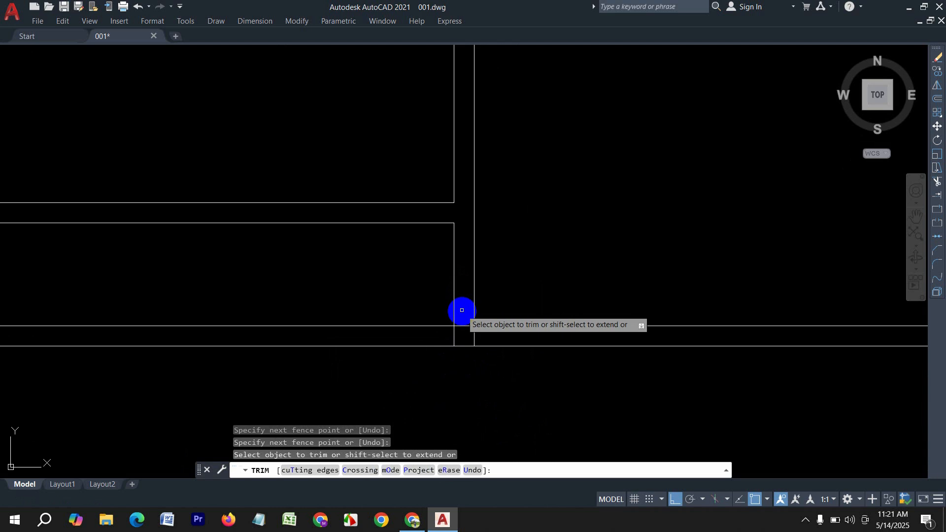
{"action": "mouse_move", "coordinate": [463, 312]}
{"action": "left_mouse_down"}
{"action": "mouse_move", "coordinate": [464, 330]}
{"action": "mouse_move", "coordinate": [483, 338]}
{"action": "left_mouse_up"}
{"action": "scroll", "coordinate": [580, 330], "scroll_direction": "down", "scroll_amount": 6}
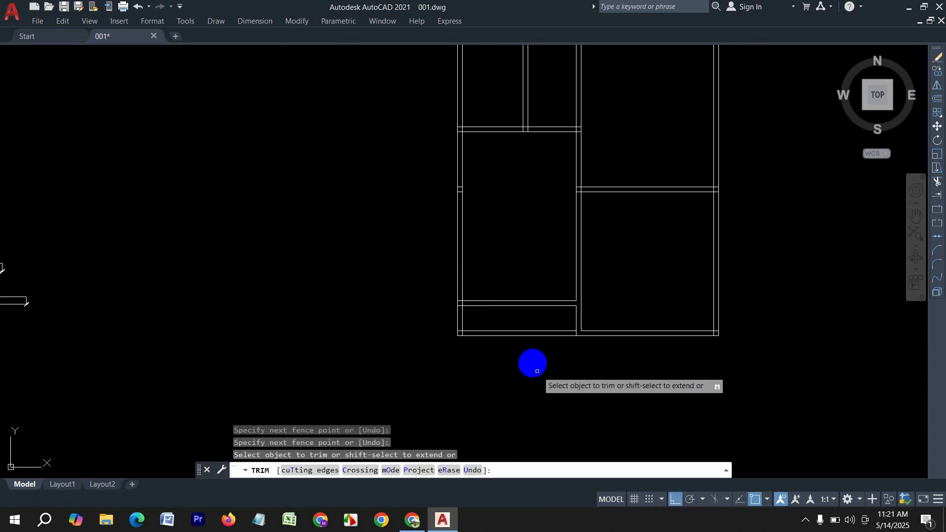
{"action": "scroll", "coordinate": [549, 323], "scroll_direction": "up", "scroll_amount": 4}
{"action": "key", "text": "Escape"}
- Erase the two bottom outer wall lines below the lower-left room, between the left wall and the vertical partition
{"action": "left_click", "coordinate": [468, 382]}
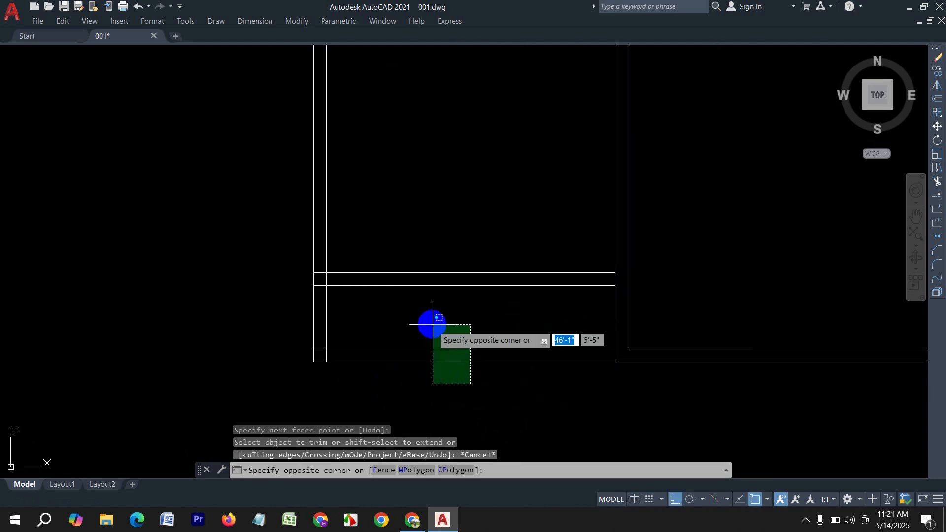
{"action": "left_click", "coordinate": [432, 327]}
{"action": "key", "text": "Delete"}
{"action": "left_click", "coordinate": [401, 332]}
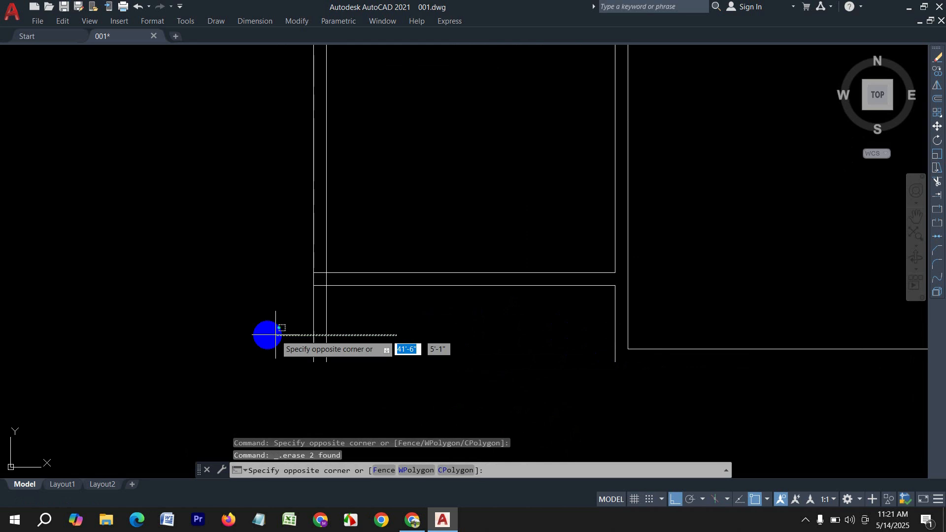
{"action": "left_click", "coordinate": [264, 334]}
{"action": "key", "text": "Escape"}
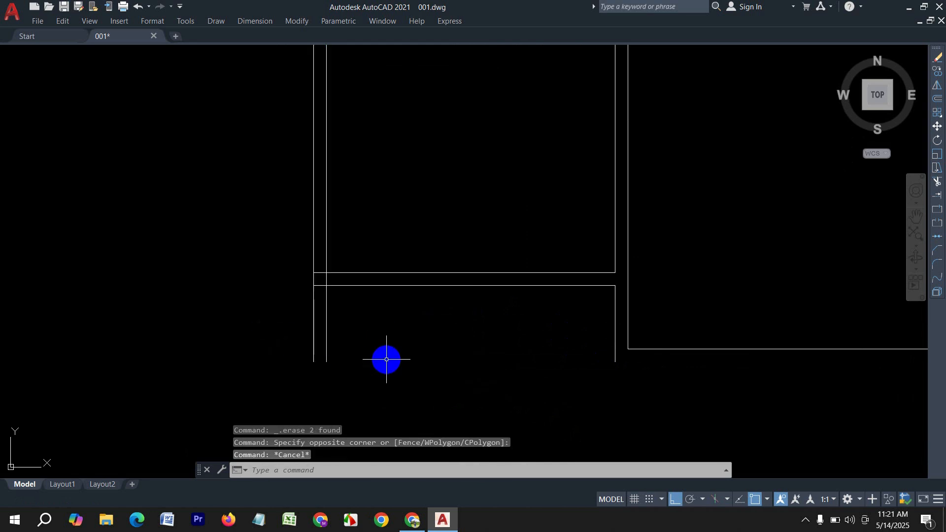
- Trim the left wall lines below the new lower wall and clean up the crossing lines at their corner
{"action": "key", "text": "Return"}
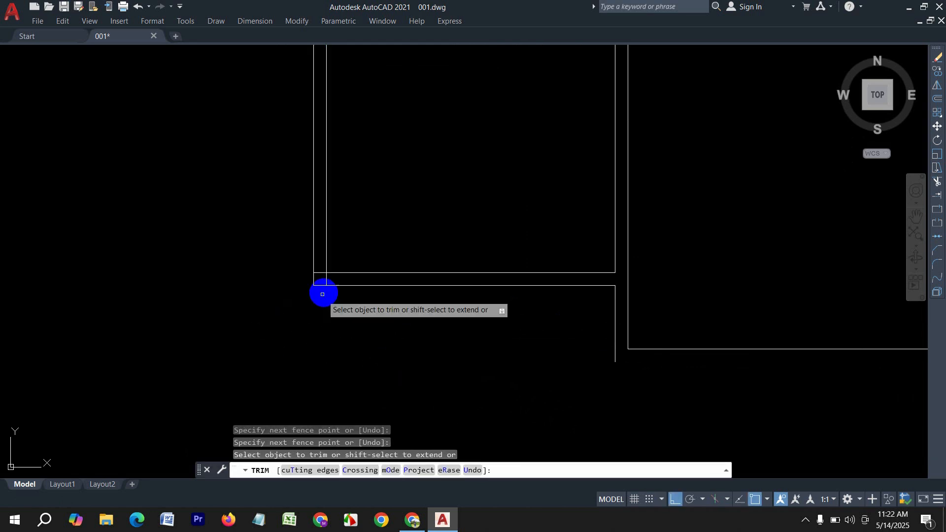
{"action": "scroll", "coordinate": [320, 280], "scroll_direction": "up", "scroll_amount": 5}
{"action": "left_click", "coordinate": [314, 261]}
{"action": "left_click_drag", "start_coordinate": [292, 249], "coordinate": [280, 218]}
{"action": "scroll", "coordinate": [283, 312], "scroll_direction": "down", "scroll_amount": 2}
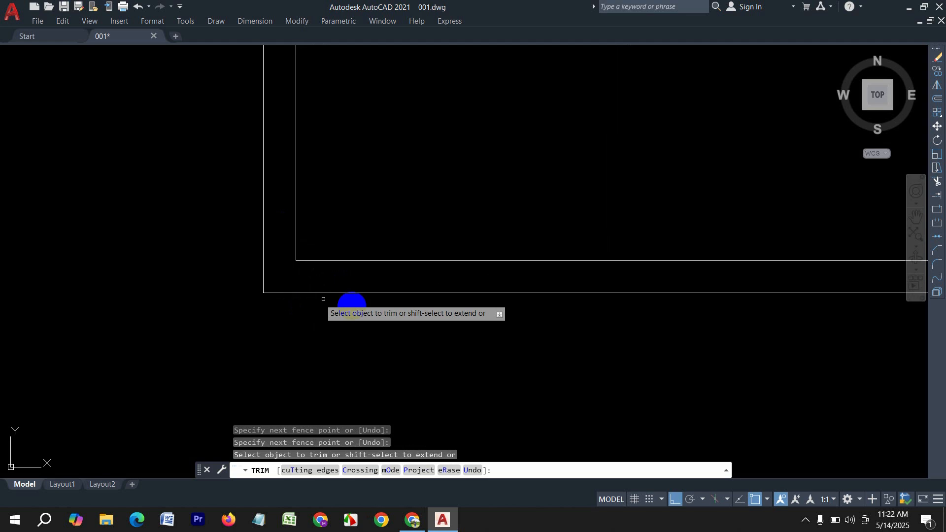
{"action": "key", "text": "Escape"}
{"action": "key", "text": "Escape"}
- Offset the outer line of the lower-left room's bottom wall 10 inches downward as the first entrance step
{"action": "type", "text": "o"}
{"action": "key", "text": "Return"}
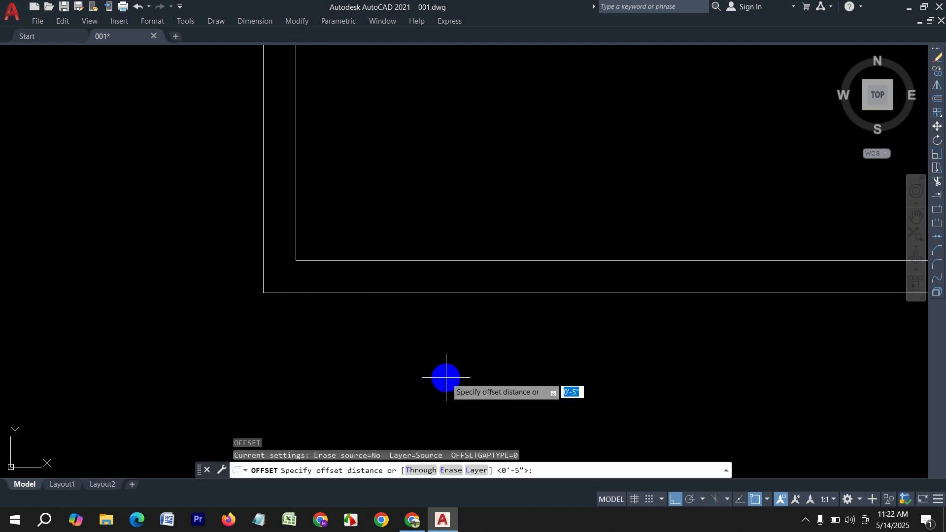
{"action": "type", "text": "10"}
{"action": "key", "text": "Return"}
{"action": "left_click", "coordinate": [424, 293]}
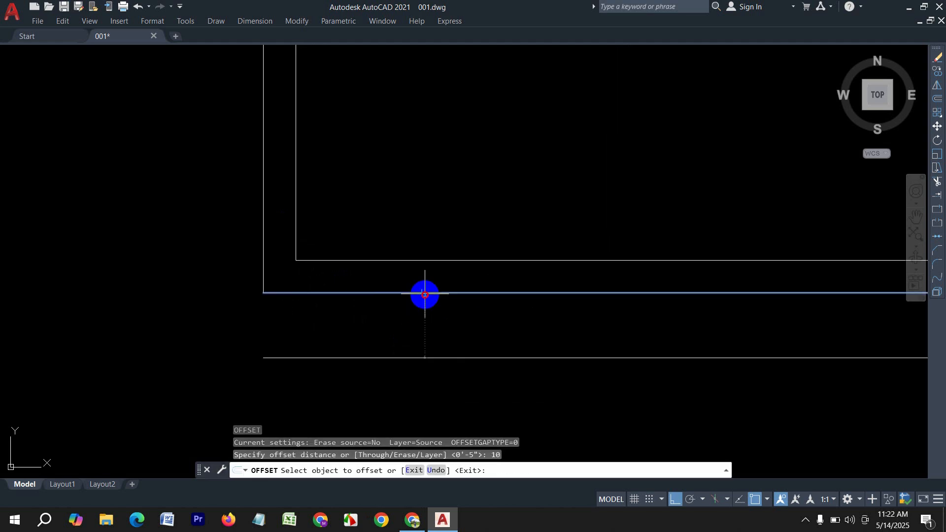
{"action": "left_click", "coordinate": [405, 318]}
{"action": "scroll", "coordinate": [442, 329], "scroll_direction": "down", "scroll_amount": 6}
{"action": "scroll", "coordinate": [442, 330], "scroll_direction": "up", "scroll_amount": 4}
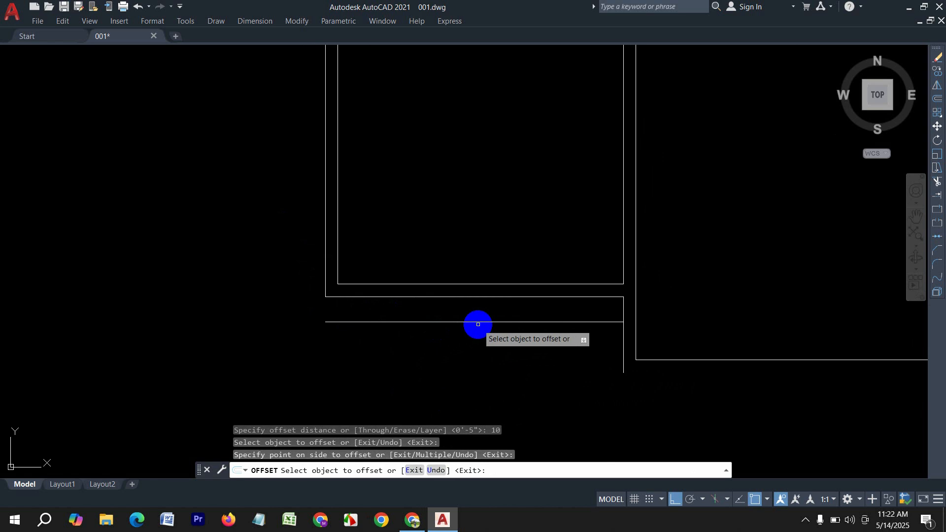
- Offset the entrance step line downward twice more at 10-inch spacing to form the remaining steps
{"action": "left_click", "coordinate": [488, 358]}
{"action": "left_click", "coordinate": [497, 322]}
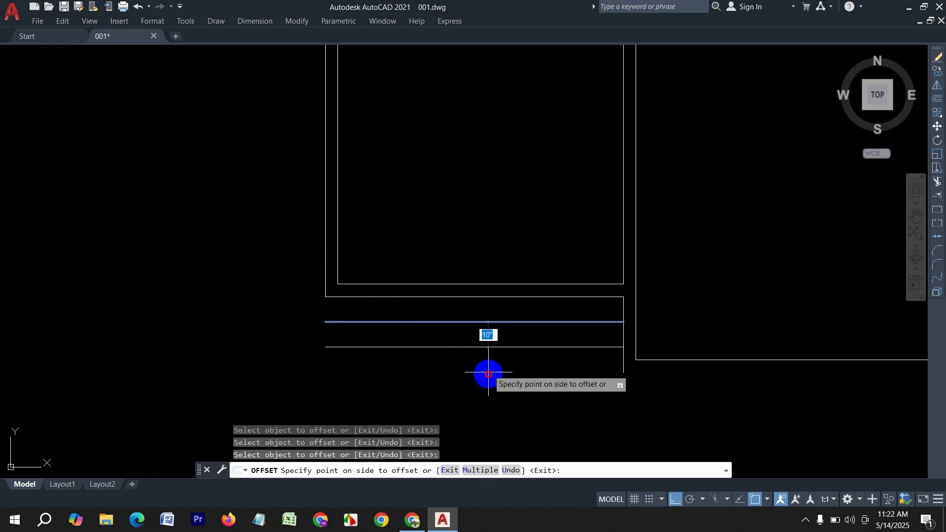
{"action": "left_click", "coordinate": [489, 374]}
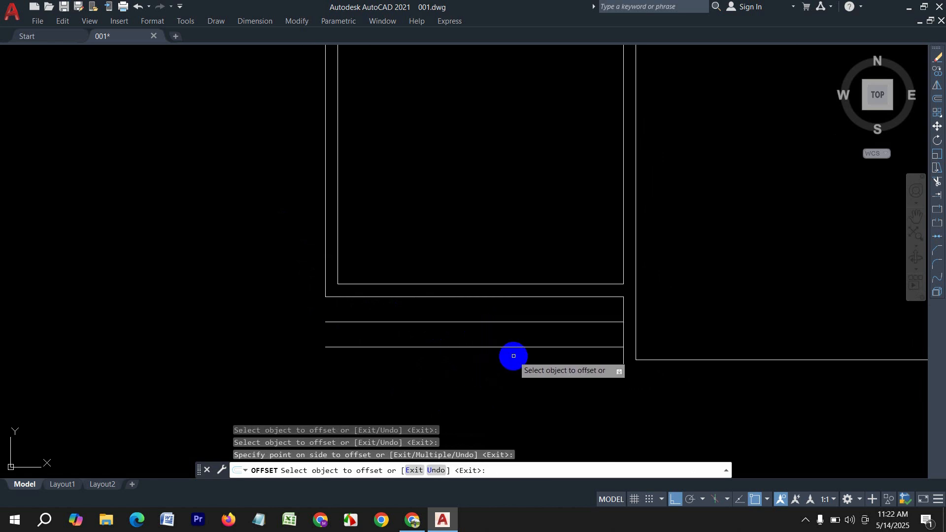
{"action": "left_click", "coordinate": [519, 347]}
{"action": "left_click", "coordinate": [521, 380]}
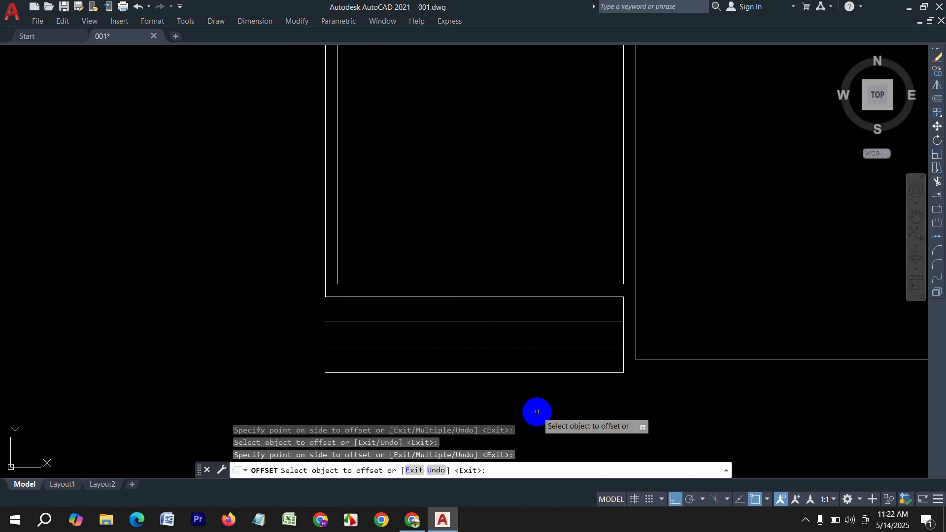
{"action": "key", "text": "Escape"}
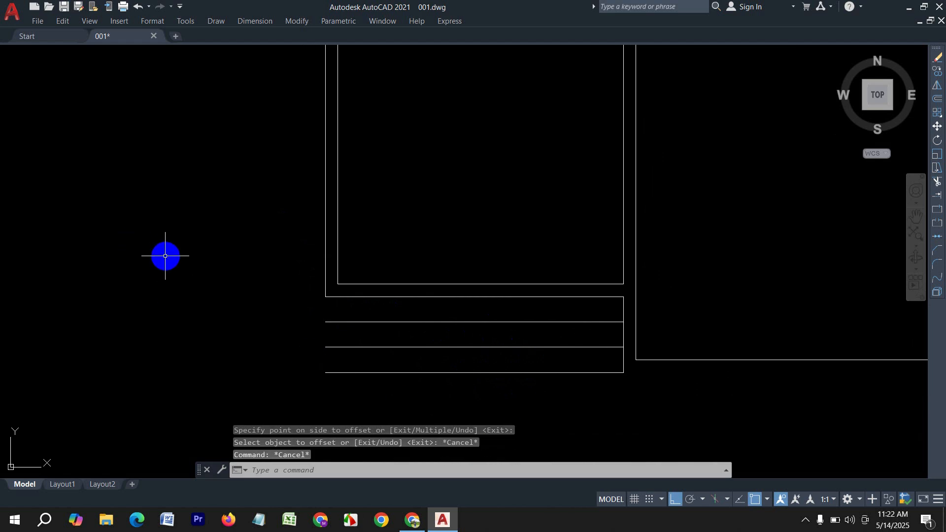
- Draw a vertical line closing the outer-left ends of the entrance steps, from the wall corner to the lowest step line
{"action": "type", "text": "l"}
{"action": "key", "text": "Return"}
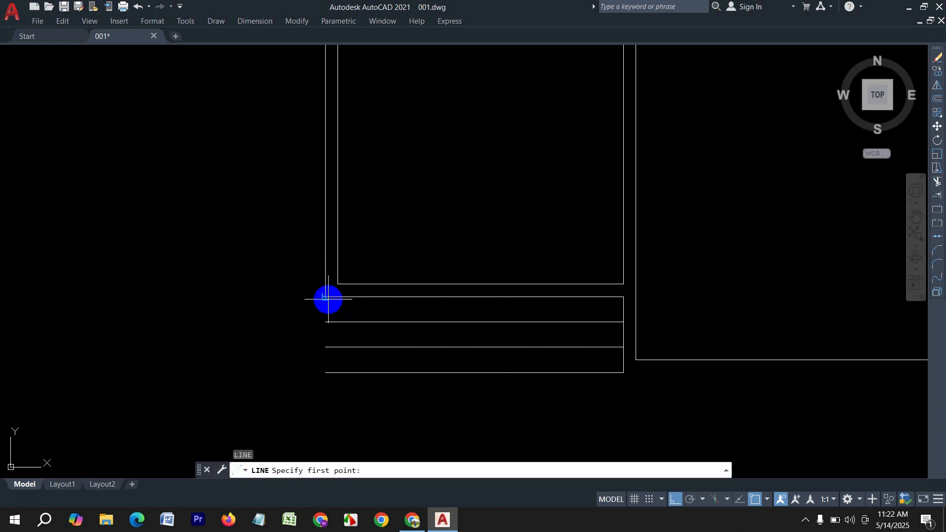
{"action": "left_click", "coordinate": [325, 297]}
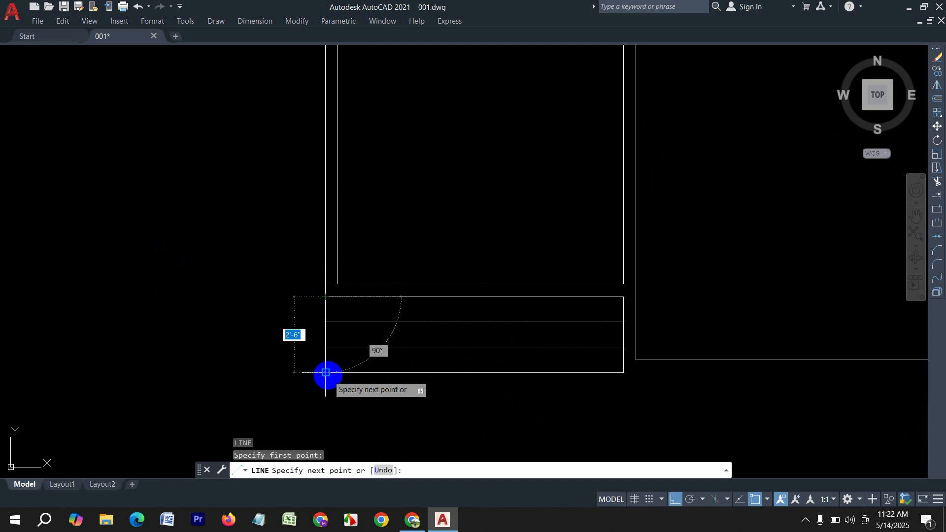
{"action": "left_click", "coordinate": [327, 376]}
{"action": "key", "text": "Return"}
{"action": "scroll", "coordinate": [620, 288], "scroll_direction": "up", "scroll_amount": 2}
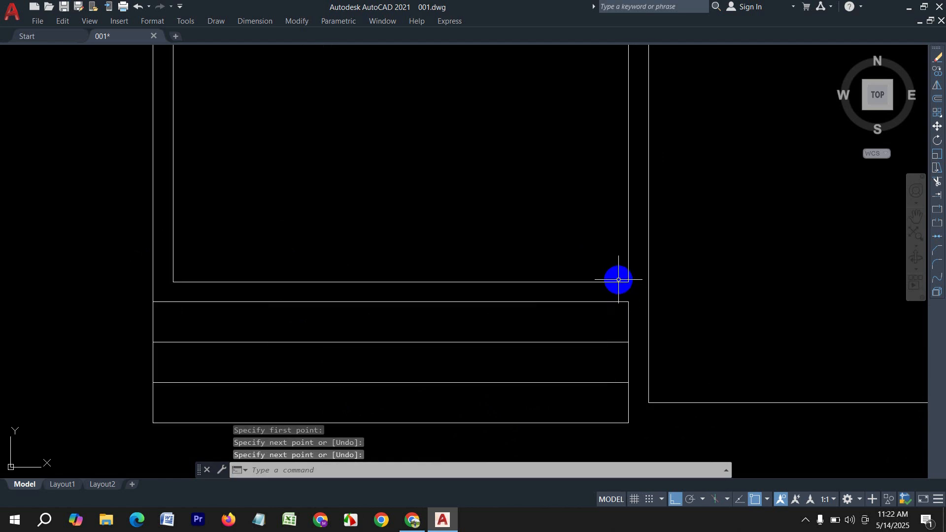
- Close the gaps in the vertical partition with short lines at the lower-left room's corner and at the right room's bottom wall
{"action": "key", "text": "Return"}
{"action": "left_click", "coordinate": [628, 301]}
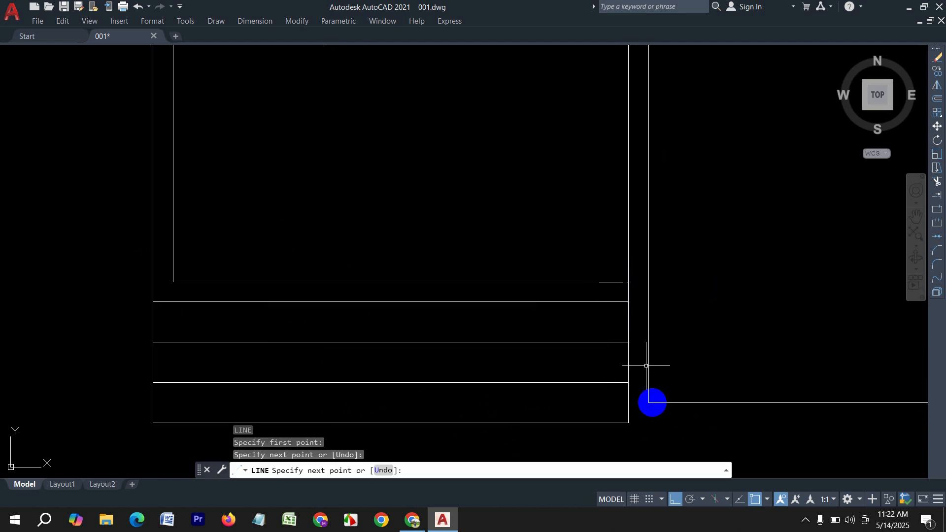
{"action": "key", "text": "Return"}
{"action": "key", "text": "Return"}
{"action": "left_click", "coordinate": [648, 402]}
{"action": "left_click", "coordinate": [628, 403]}
{"action": "key", "text": "Return"}
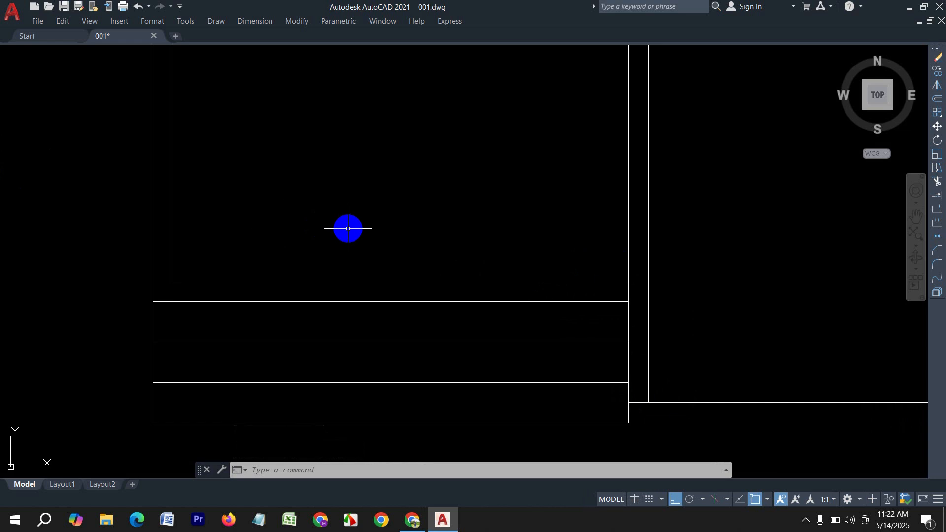
- Draw a short vertical line across the lower-left room's bottom wall at the midpoint of its inner line
{"action": "type", "text": "l"}
{"action": "key", "text": "Return"}
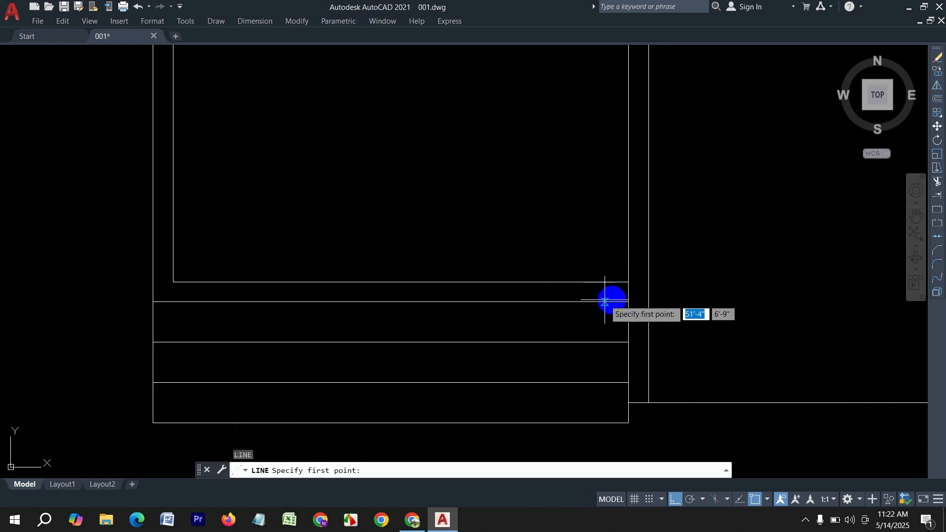
{"action": "scroll", "coordinate": [543, 298], "scroll_direction": "down", "scroll_amount": 2}
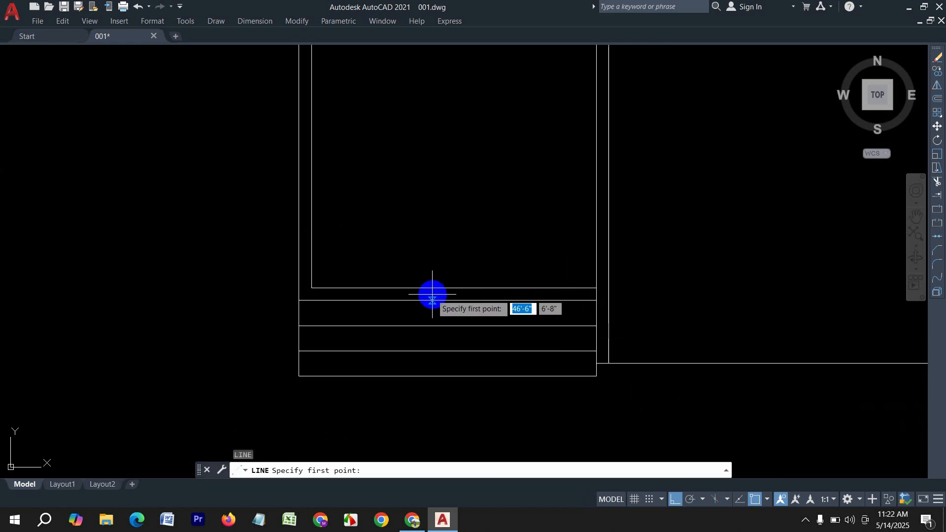
{"action": "scroll", "coordinate": [433, 293], "scroll_direction": "up", "scroll_amount": 2}
{"action": "left_click", "coordinate": [465, 284]}
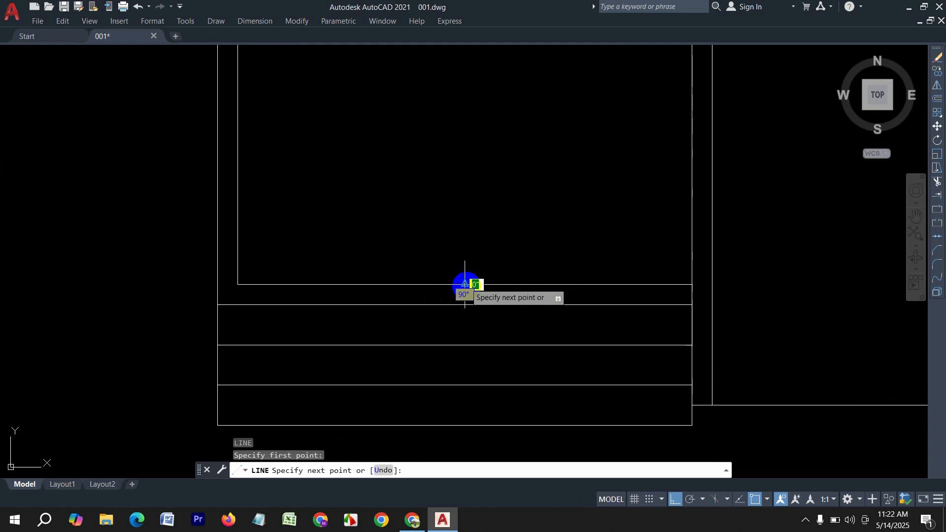
{"action": "left_click", "coordinate": [466, 303]}
{"action": "key", "text": "Return"}
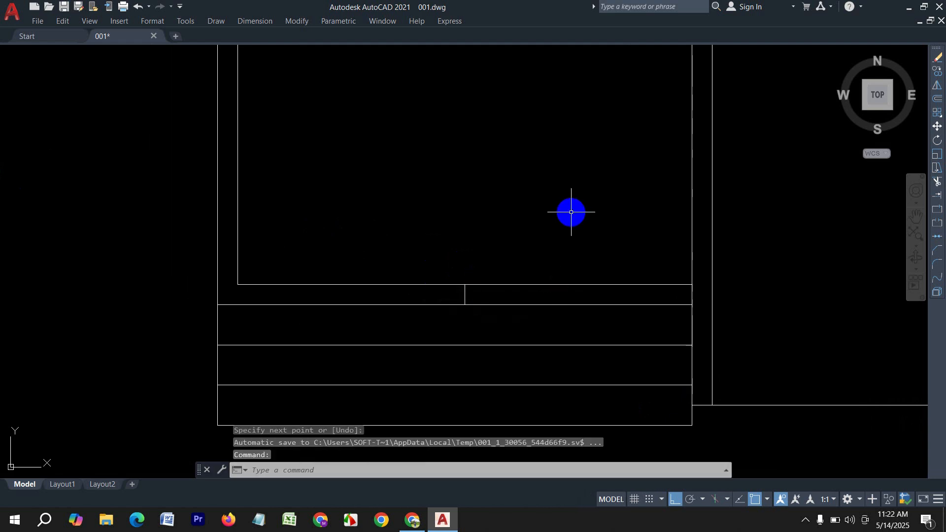
- Offset the short centre line 3 feet to each side to mark the entrance opening's edges
{"action": "type", "text": "o"}
{"action": "key", "text": "Return"}
{"action": "type", "text": "3"}
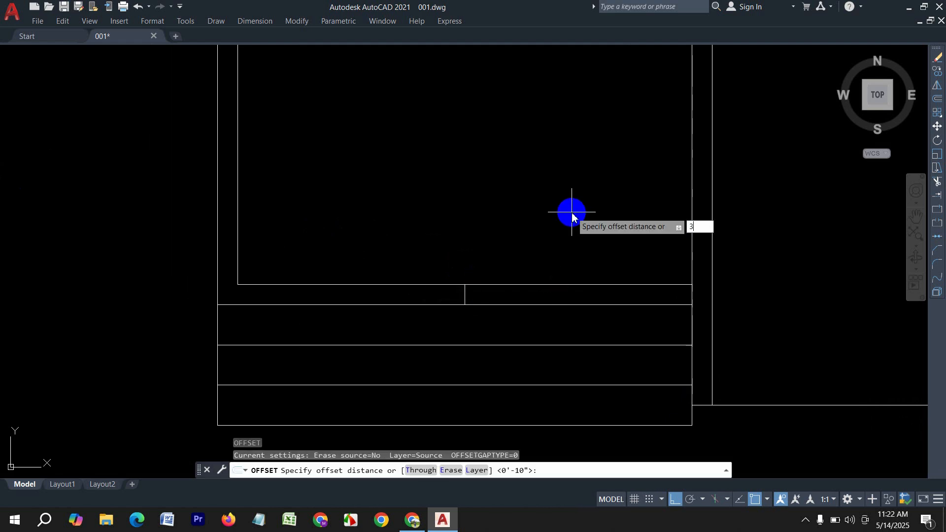
{"action": "type", "text": "'"}
{"action": "key", "text": "Return"}
{"action": "left_click", "coordinate": [463, 294]}
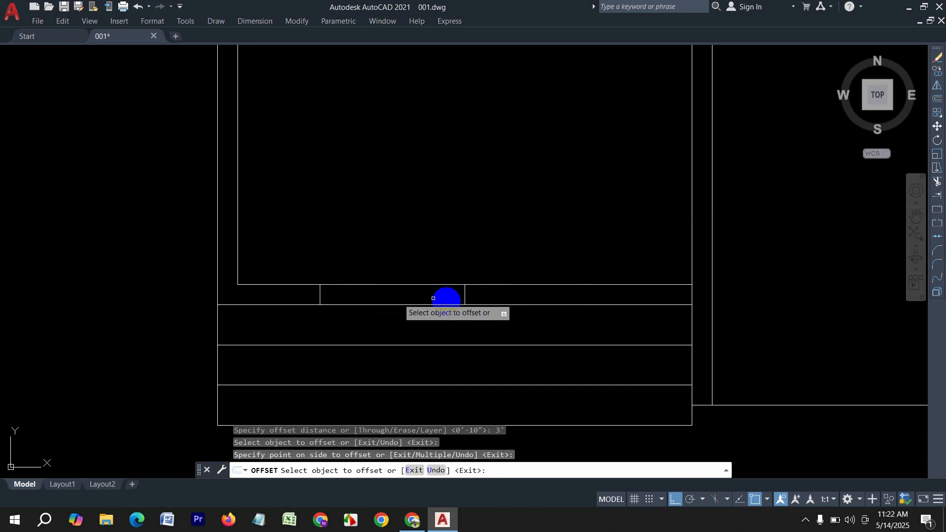
{"action": "left_click", "coordinate": [448, 297]}
{"action": "left_click", "coordinate": [466, 294]}
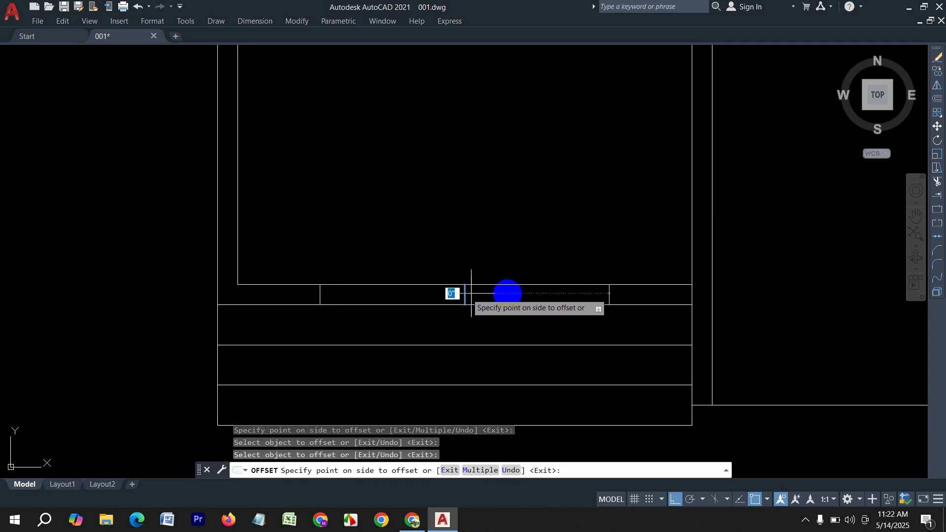
{"action": "left_click", "coordinate": [532, 296]}
{"action": "key", "text": "Escape"}
{"action": "key", "text": "Escape"}
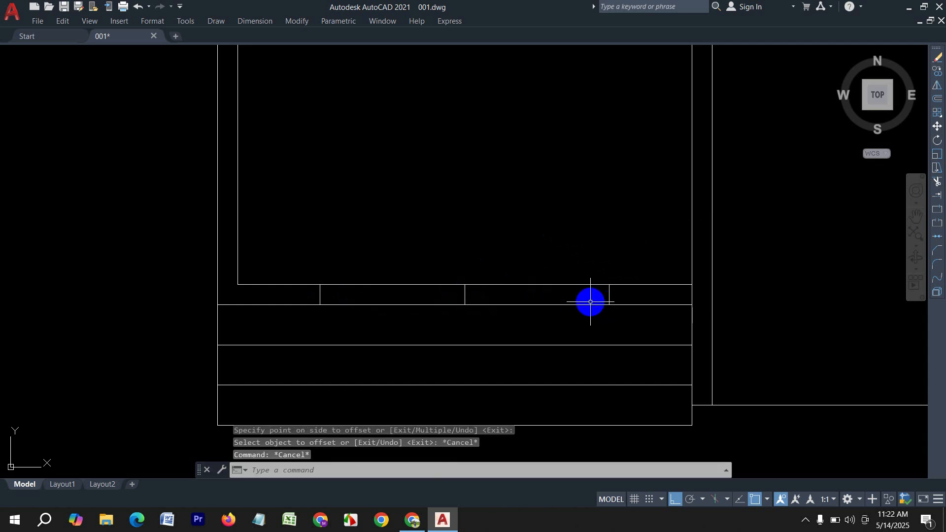
- Trim both wall lines between the two opening edges and erase the leftover centre line
{"action": "type", "text": "tr"}
{"action": "key", "text": "Return"}
{"action": "mouse_move", "coordinate": [543, 319]}
{"action": "left_mouse_down"}
{"action": "mouse_move", "coordinate": [517, 256]}
{"action": "mouse_move", "coordinate": [428, 308]}
{"action": "mouse_move", "coordinate": [407, 225]}
{"action": "mouse_move", "coordinate": [490, 243]}
{"action": "left_mouse_up"}
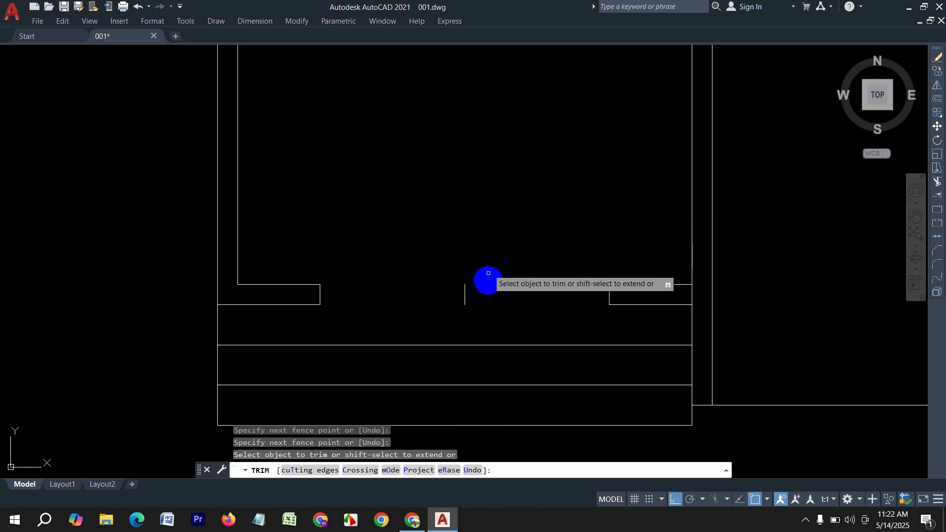
{"action": "key", "text": "Escape"}
{"action": "left_click", "coordinate": [453, 293]}
{"action": "left_click", "coordinate": [431, 262]}
{"action": "key", "text": "Delete"}
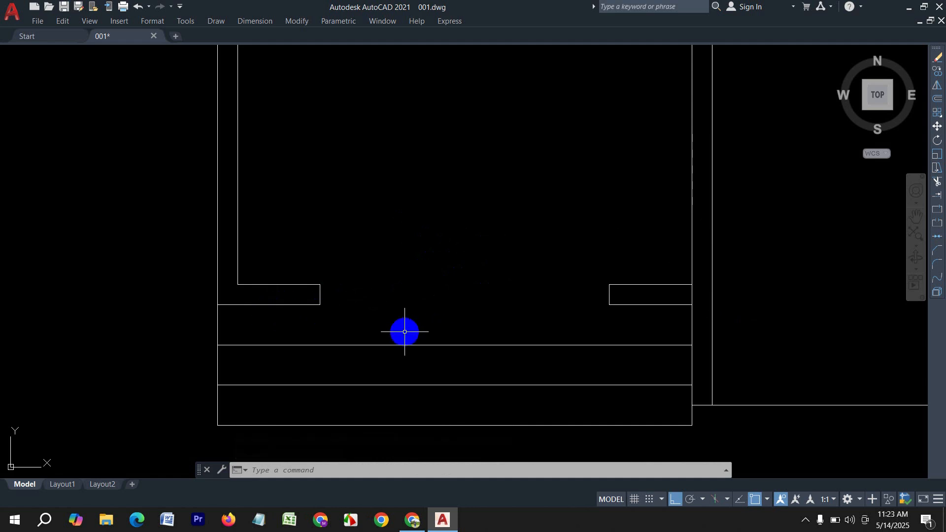
- Trim the crossing wall lines at the building's upper-left corner and where the small rooms' partition meets the top wall
{"action": "scroll", "coordinate": [371, 334], "scroll_direction": "down", "scroll_amount": 3}
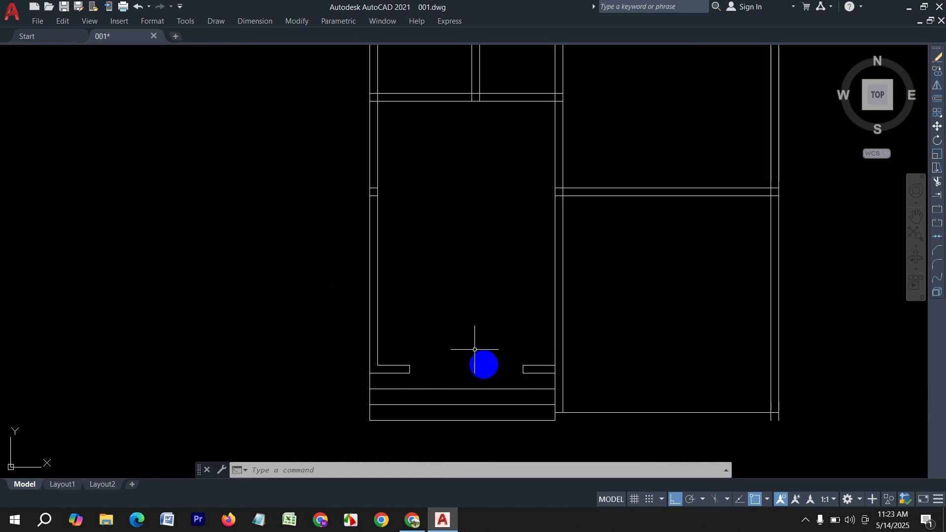
{"action": "middle_click_drag", "start_coordinate": [474, 205], "coordinate": [462, 371]}
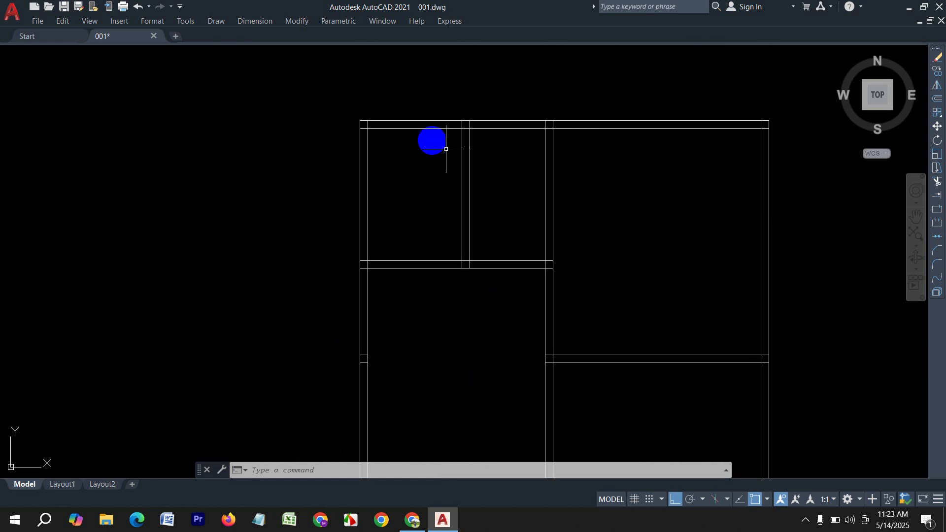
{"action": "key", "text": "Return"}
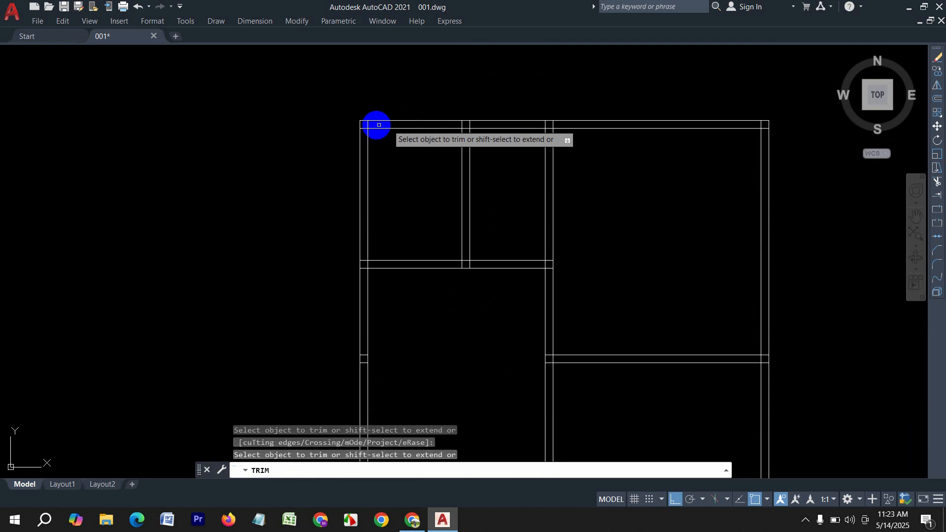
{"action": "scroll", "coordinate": [376, 126], "scroll_direction": "up", "scroll_amount": 3}
{"action": "mouse_move", "coordinate": [359, 118]}
{"action": "left_mouse_down"}
{"action": "mouse_move", "coordinate": [313, 155]}
{"action": "mouse_move", "coordinate": [281, 149]}
{"action": "left_mouse_up"}
{"action": "scroll", "coordinate": [281, 149], "scroll_direction": "down", "scroll_amount": 5}
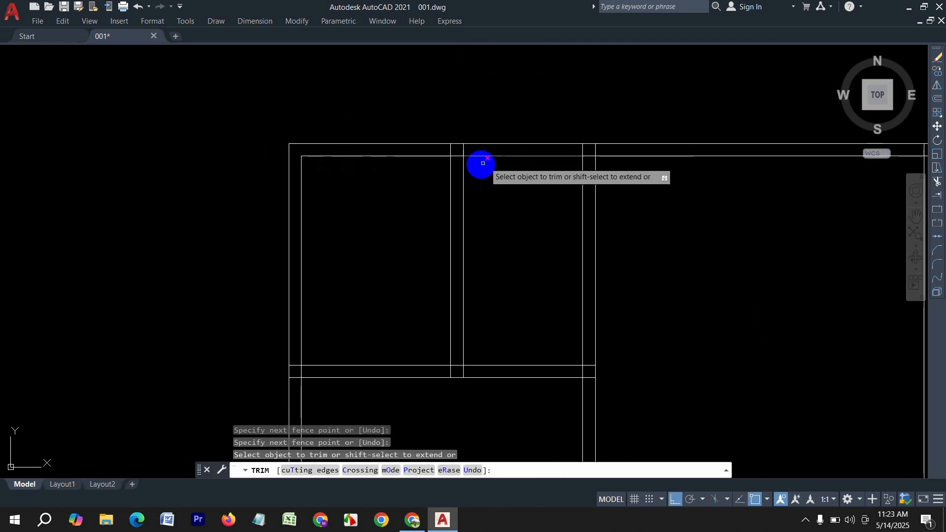
{"action": "scroll", "coordinate": [481, 162], "scroll_direction": "up", "scroll_amount": 5}
{"action": "left_click_drag", "start_coordinate": [426, 121], "coordinate": [298, 120]}
{"action": "scroll", "coordinate": [518, 112], "scroll_direction": "down", "scroll_amount": 5}
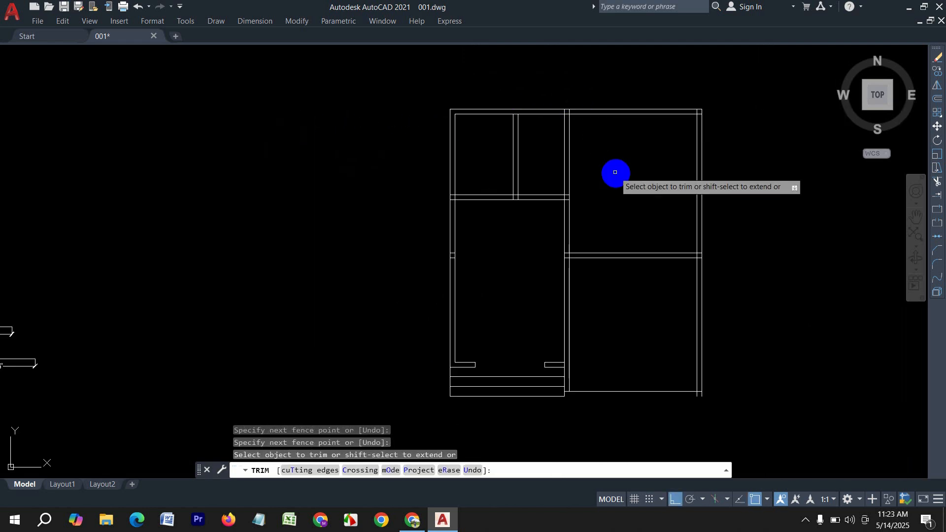
{"action": "key", "text": "Escape"}
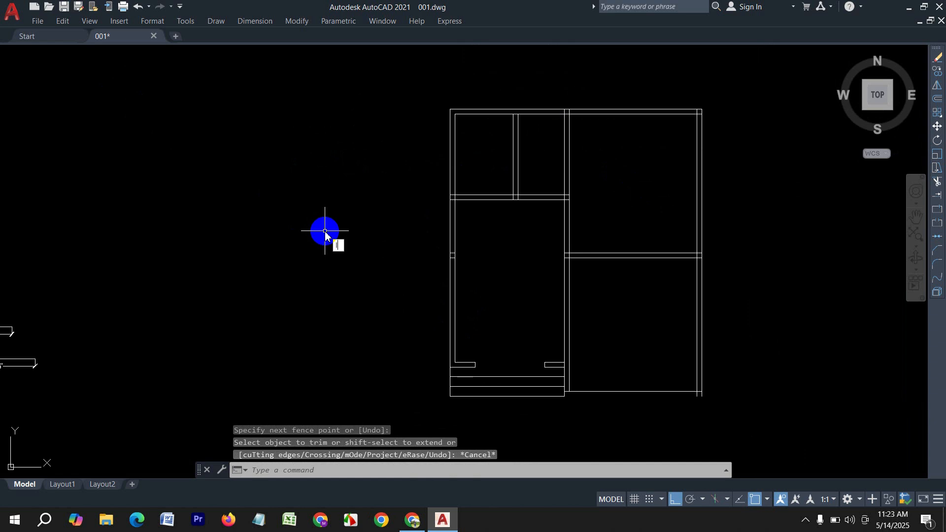
- Draw a door jamb line across the long vertical partition, 3 feet above the right-hand horizontal partition
{"action": "type", "text": "l"}
{"action": "key", "text": "Return"}
{"action": "scroll", "coordinate": [575, 243], "scroll_direction": "up", "scroll_amount": 3}
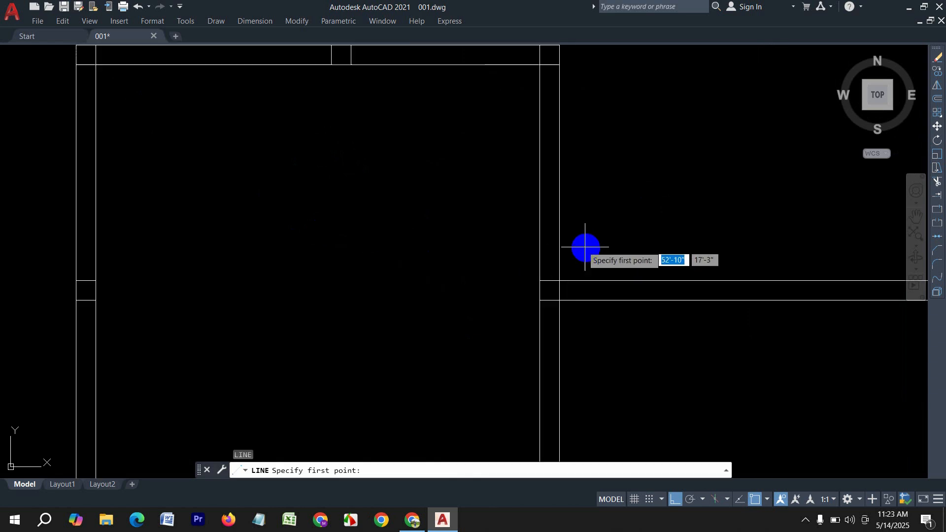
{"action": "left_click", "coordinate": [557, 280]}
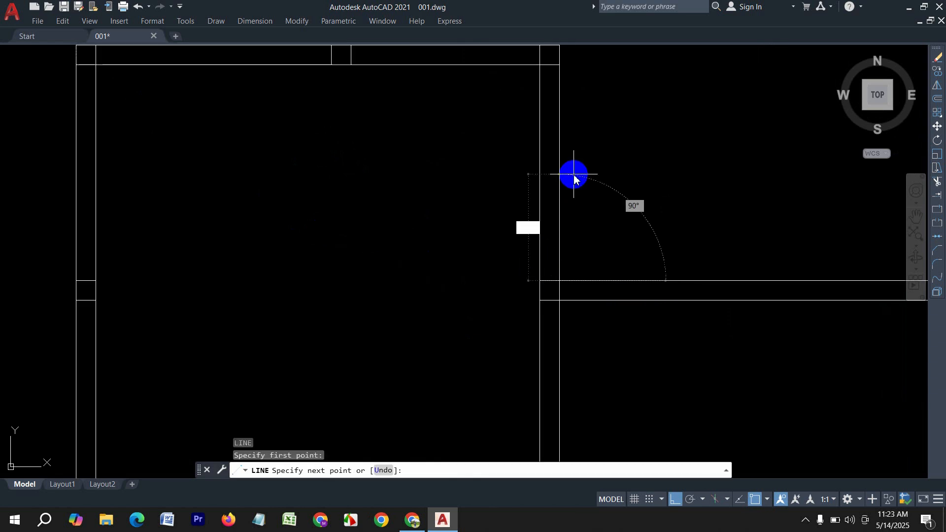
{"action": "type", "text": "3'"}
{"action": "key", "text": "Return"}
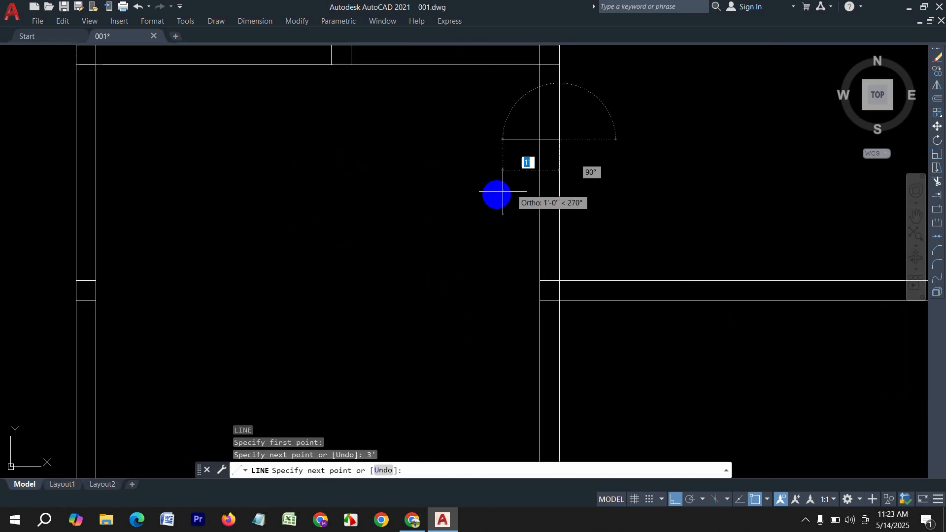
{"action": "left_click", "coordinate": [541, 139]}
{"action": "key", "text": "Return"}
{"action": "scroll", "coordinate": [563, 152], "scroll_direction": "down", "scroll_amount": 3}
{"action": "scroll", "coordinate": [559, 221], "scroll_direction": "up", "scroll_amount": 3}
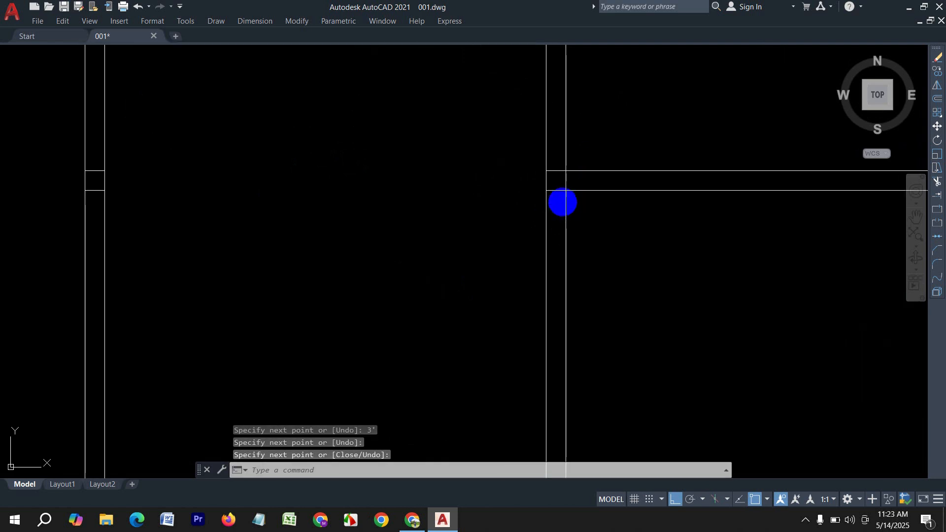
- Draw a door jamb line across the long vertical partition, 3 feet below the right-hand horizontal partition
{"action": "key", "text": "Return"}
{"action": "left_click", "coordinate": [566, 190]}
{"action": "type", "text": "3"}
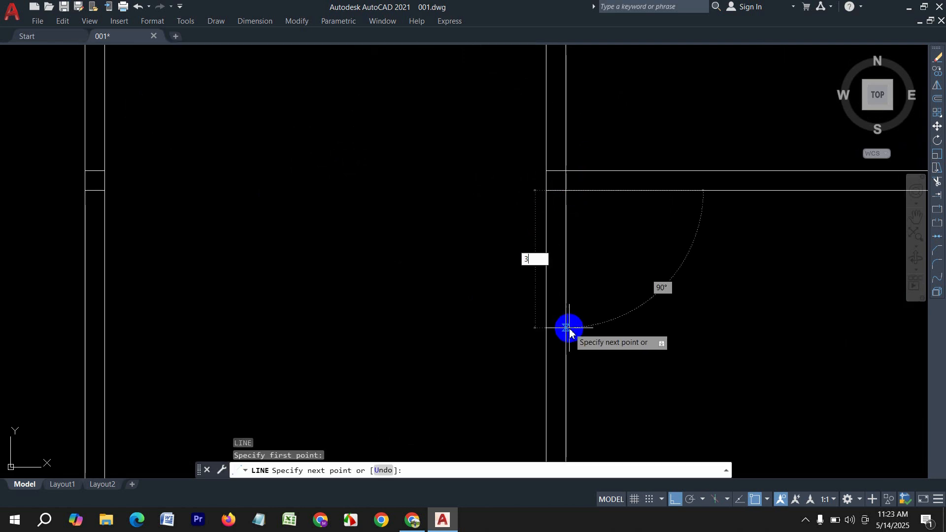
{"action": "type", "text": "'"}
{"action": "key", "text": "Return"}
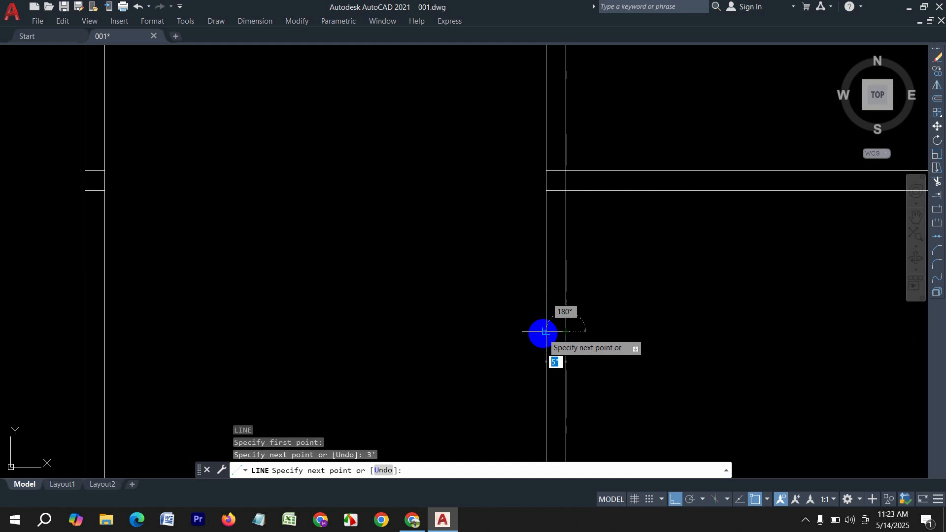
{"action": "left_click", "coordinate": [543, 331]}
{"action": "key", "text": "Return"}
{"action": "scroll", "coordinate": [605, 274], "scroll_direction": "down", "scroll_amount": 4}
- Draw a door jamb line across the small rooms' bottom wall, 2'6" to the right of the partition between them
{"action": "type", "text": "l"}
{"action": "key", "text": "Return"}
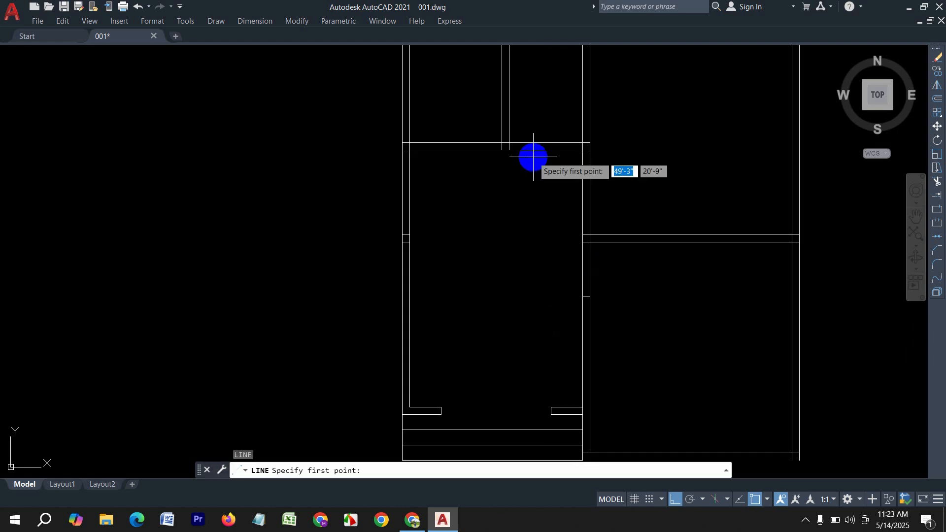
{"action": "scroll", "coordinate": [493, 163], "scroll_direction": "up", "scroll_amount": 3}
{"action": "left_click", "coordinate": [468, 167]}
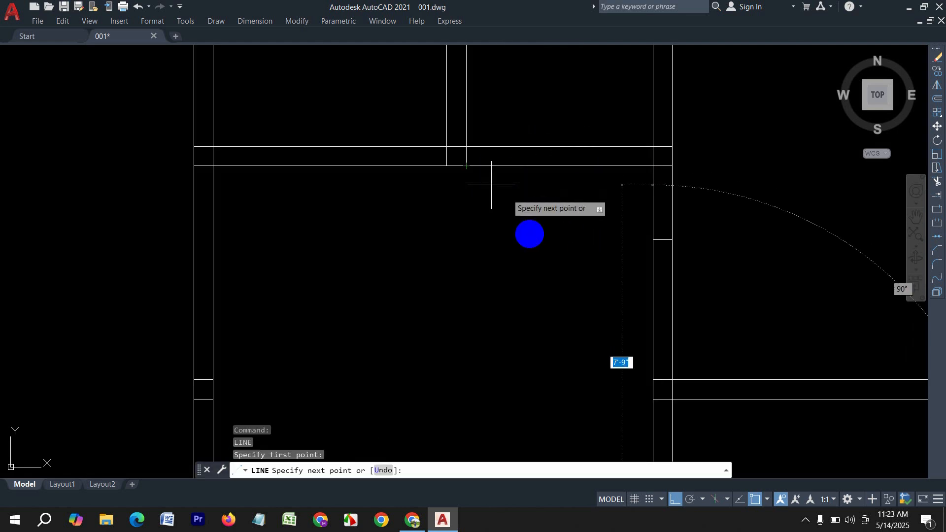
{"action": "key", "text": "Return"}
{"action": "key", "text": "Return"}
{"action": "left_click", "coordinate": [466, 166]}
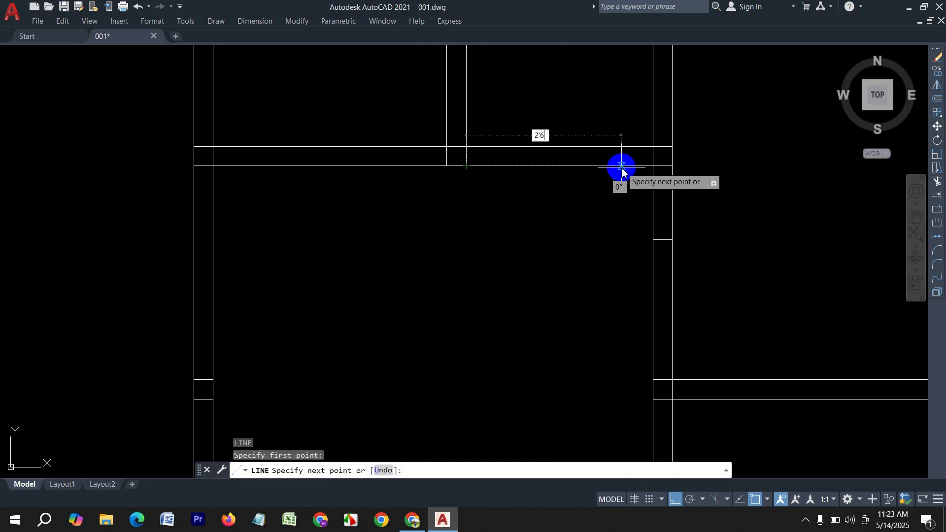
{"action": "type", "text": "2'6"}
{"action": "key", "text": "Return"}
{"action": "left_click", "coordinate": [582, 146]}
{"action": "key", "text": "Return"}
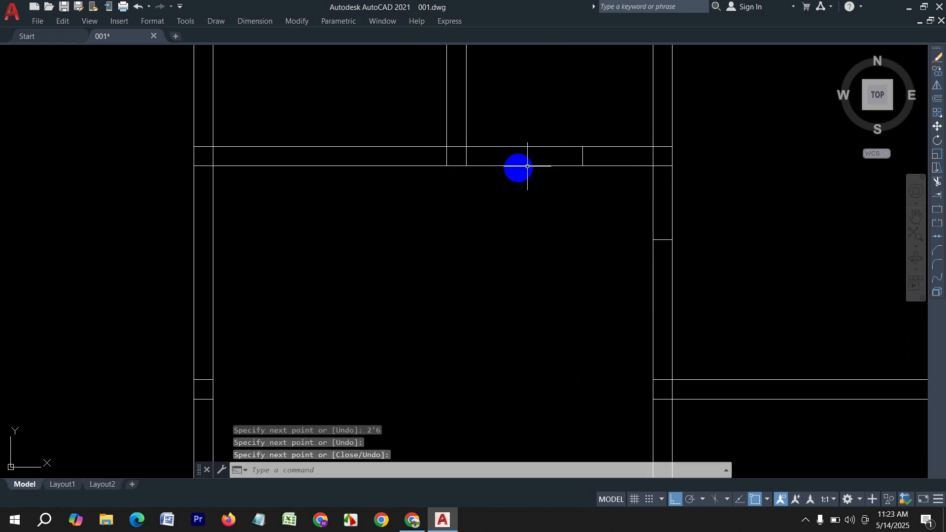
- Draw a door jamb line across the small rooms' bottom wall, 2'6" to the left of the partition between them
{"action": "key", "text": "Return"}
{"action": "left_click", "coordinate": [447, 166]}
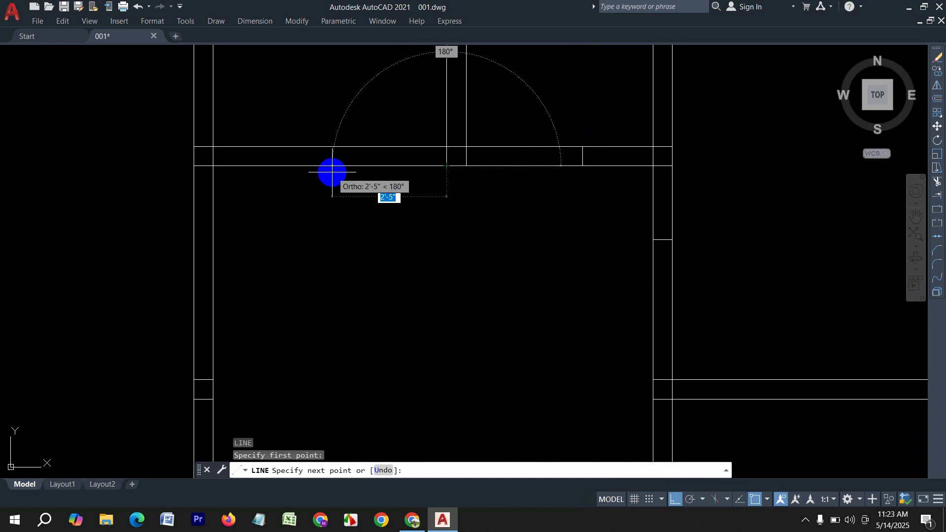
{"action": "type", "text": "2'6"}
{"action": "key", "text": "Return"}
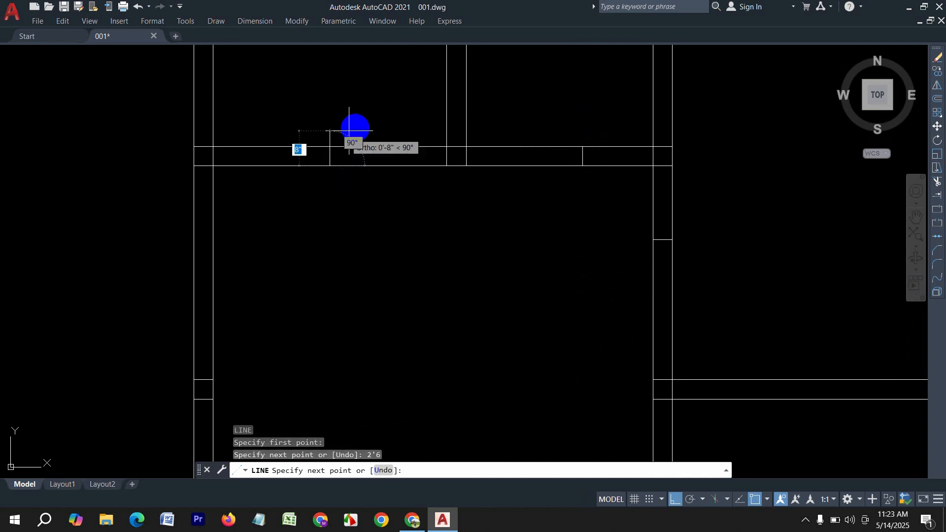
{"action": "left_click", "coordinate": [330, 146]}
{"action": "key", "text": "Return"}
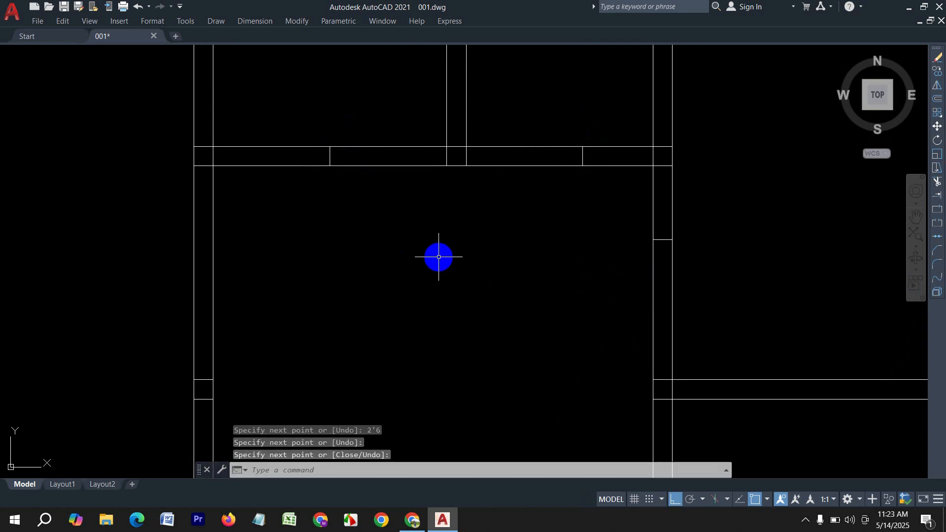
- Trim the wall lines between each jamb line and the partition to open both small rooms' doorways
{"action": "key", "text": "Return"}
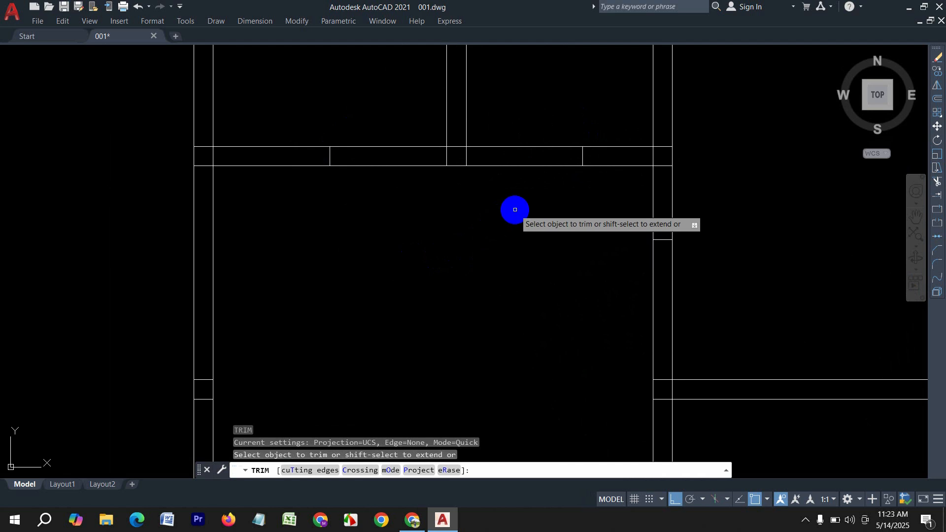
{"action": "left_click_drag", "start_coordinate": [515, 209], "coordinate": [521, 121]}
{"action": "left_click_drag", "start_coordinate": [411, 225], "coordinate": [409, 160]}
{"action": "scroll", "coordinate": [412, 247], "scroll_direction": "down", "scroll_amount": 4}
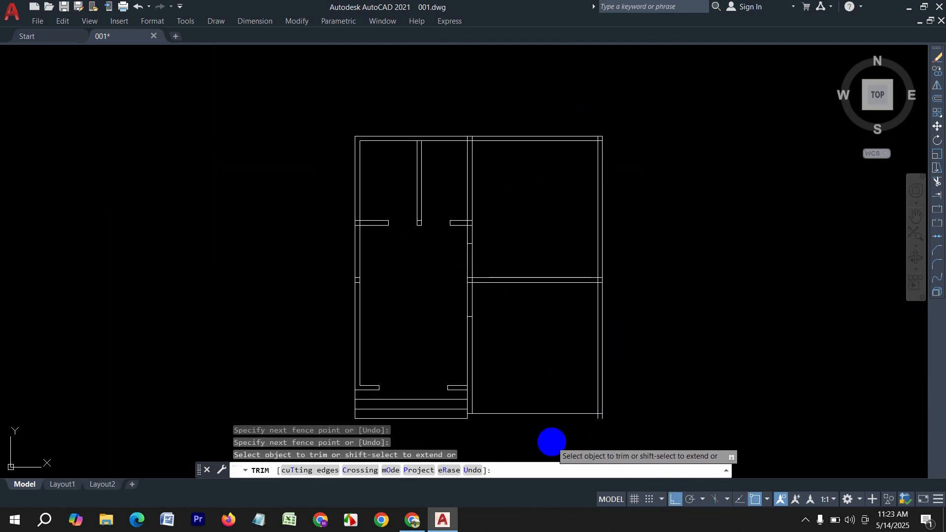
{"action": "key", "text": "Escape"}
{"action": "key", "text": "Escape"}
- Offset the bottom line of the lower-right room 5 inches outward to form the outer wall line
{"action": "type", "text": "o"}
{"action": "key", "text": "Return"}
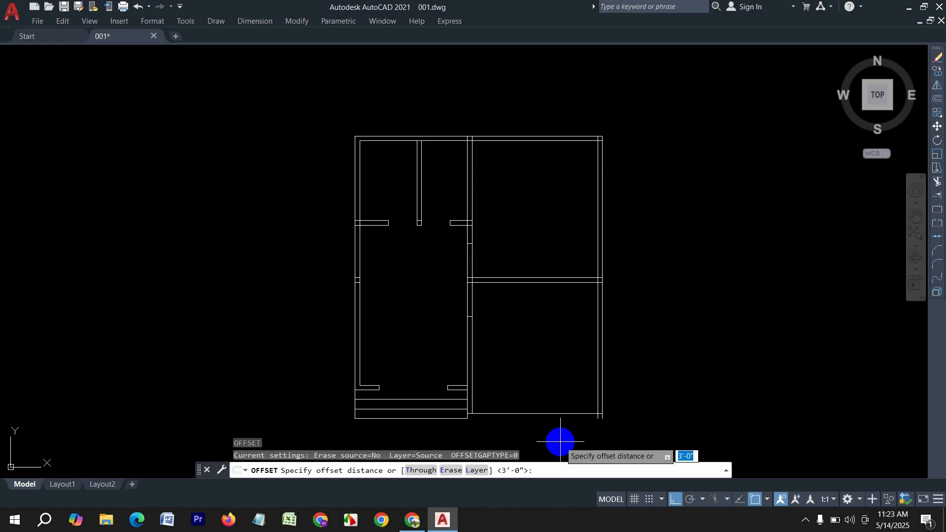
{"action": "type", "text": "5"}
{"action": "key", "text": "Return"}
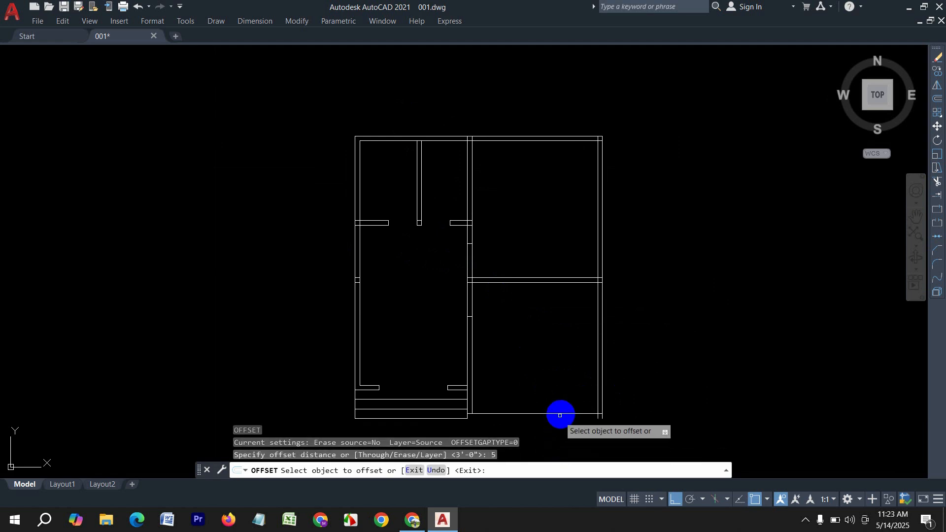
{"action": "left_click", "coordinate": [560, 416]}
{"action": "left_click", "coordinate": [570, 438]}
{"action": "scroll", "coordinate": [573, 438], "scroll_direction": "up", "scroll_amount": 5}
{"action": "key", "text": "Escape"}
{"action": "key", "text": "Escape"}
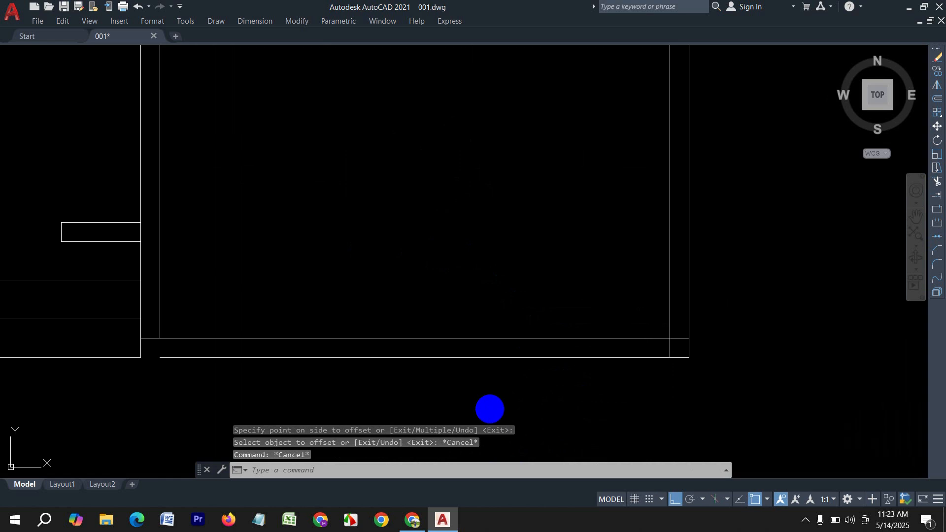
- Extend the new bottom outer wall line to the left face of the long vertical partition
{"action": "type", "text": "ex"}
{"action": "key", "text": "Return"}
{"action": "left_click", "coordinate": [211, 363]}
{"action": "left_click", "coordinate": [204, 341]}
{"action": "scroll", "coordinate": [454, 356], "scroll_direction": "down", "scroll_amount": 3}
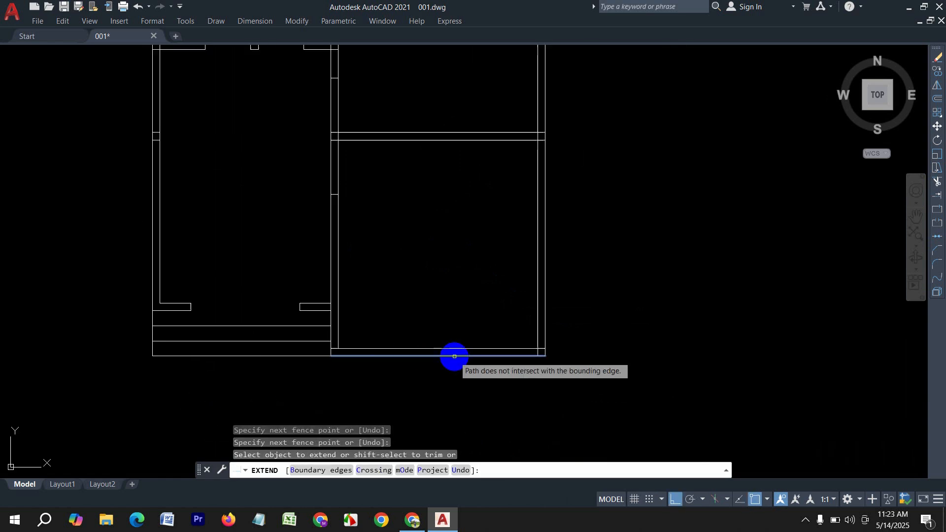
{"action": "key", "text": "Escape"}
- Trim the long vertical partition's lines to open the doorways above and below the right-hand horizontal partition
{"action": "middle_click_drag", "start_coordinate": [411, 213], "coordinate": [431, 295]}
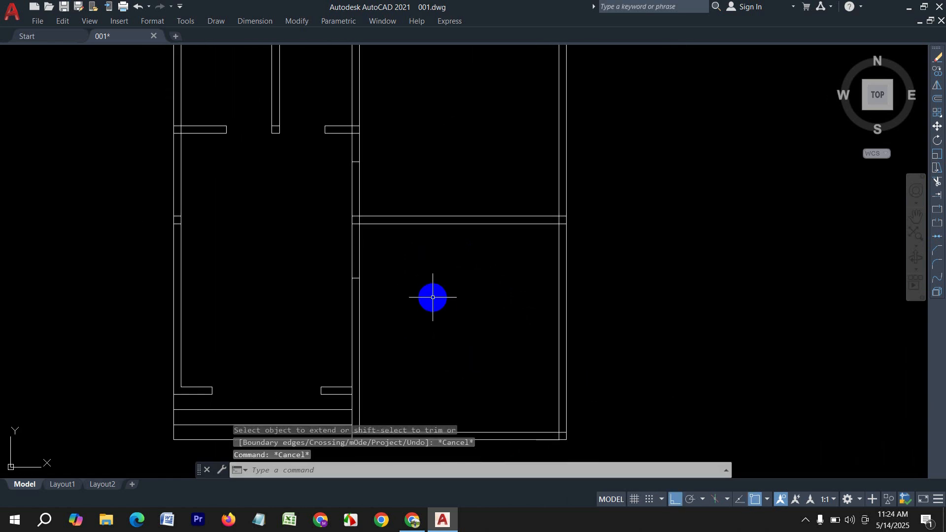
{"action": "key", "text": "Return"}
{"action": "left_click_drag", "start_coordinate": [391, 192], "coordinate": [300, 187]}
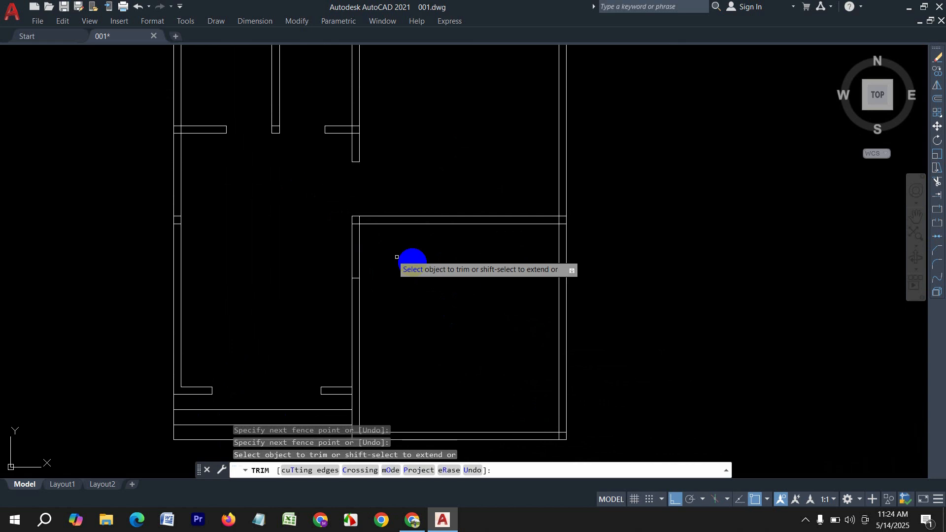
{"action": "left_click_drag", "start_coordinate": [390, 246], "coordinate": [311, 242]}
{"action": "key", "text": "Return"}
{"action": "scroll", "coordinate": [539, 291], "scroll_direction": "down", "scroll_amount": 2}
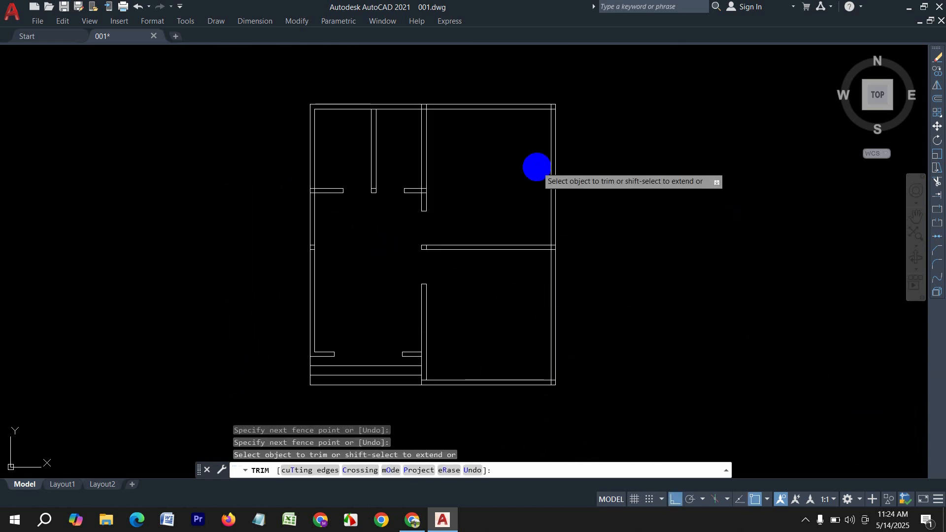
{"action": "key", "text": "Escape"}
- Trim the crossing lines where the long vertical partition and the small rooms' partition meet the top wall
{"action": "key", "text": "Return"}
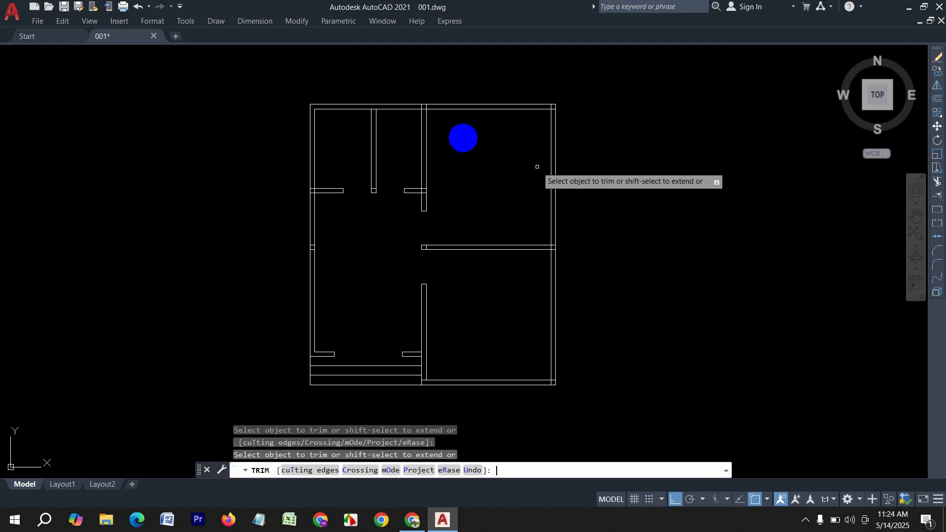
{"action": "scroll", "coordinate": [408, 109], "scroll_direction": "up", "scroll_amount": 10}
{"action": "mouse_move", "coordinate": [670, 88]}
{"action": "left_mouse_down"}
{"action": "mouse_move", "coordinate": [513, 80]}
{"action": "mouse_move", "coordinate": [562, 176]}
{"action": "left_mouse_up"}
{"action": "scroll", "coordinate": [573, 164], "scroll_direction": "down", "scroll_amount": 2}
{"action": "scroll", "coordinate": [573, 164], "scroll_direction": "down", "scroll_amount": 2}
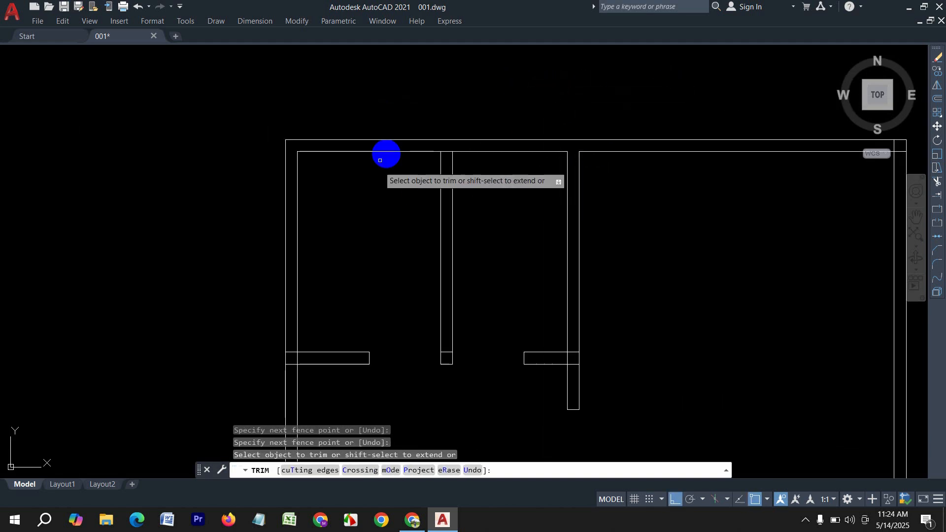
{"action": "scroll", "coordinate": [450, 140], "scroll_direction": "up", "scroll_amount": 2}
{"action": "left_click_drag", "start_coordinate": [450, 139], "coordinate": [436, 157]}
{"action": "scroll", "coordinate": [436, 157], "scroll_direction": "down", "scroll_amount": 5}
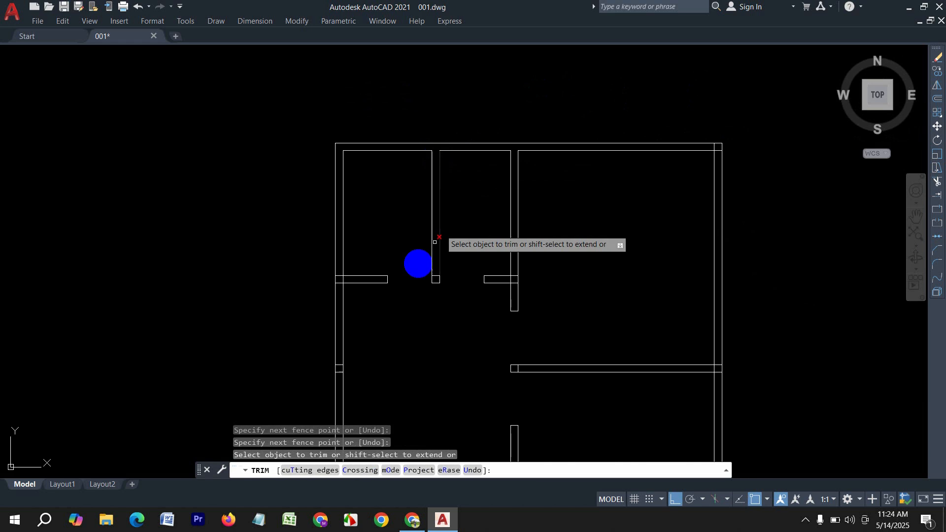
- Trim the crossing lines where the small rooms' bottom wall meets the left outer wall and the leftover short lines farther down that wall
{"action": "scroll", "coordinate": [333, 259], "scroll_direction": "up", "scroll_amount": 5}
{"action": "left_click_drag", "start_coordinate": [306, 194], "coordinate": [301, 236]}
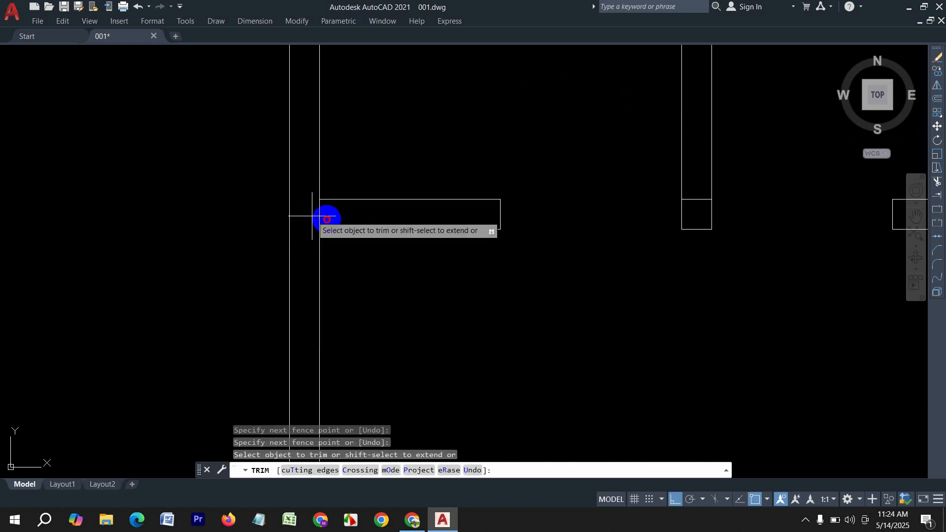
{"action": "scroll", "coordinate": [323, 236], "scroll_direction": "down", "scroll_amount": 4}
{"action": "scroll", "coordinate": [374, 279], "scroll_direction": "up", "scroll_amount": 5}
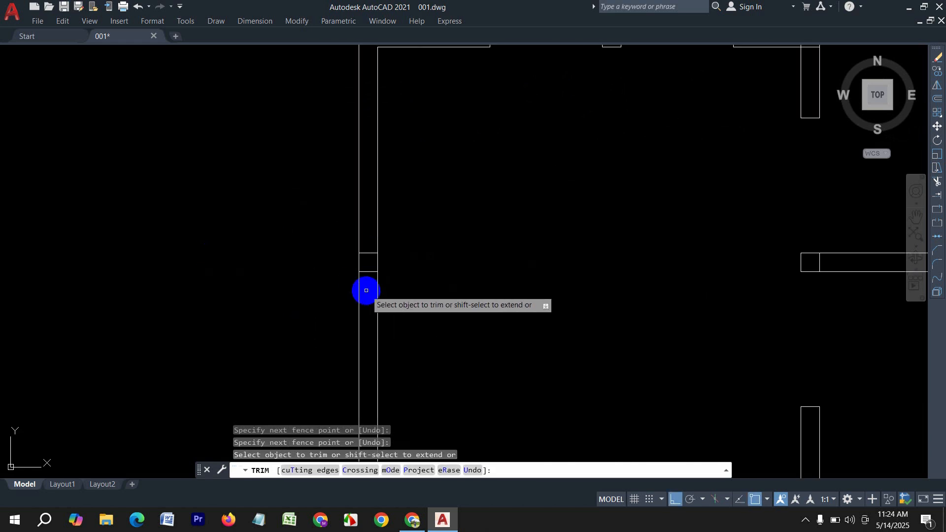
{"action": "mouse_move", "coordinate": [365, 289]}
{"action": "left_mouse_down"}
{"action": "mouse_move", "coordinate": [361, 249]}
{"action": "mouse_move", "coordinate": [384, 285]}
{"action": "left_mouse_up"}
{"action": "scroll", "coordinate": [342, 312], "scroll_direction": "down", "scroll_amount": 2}
{"action": "scroll", "coordinate": [401, 243], "scroll_direction": "down", "scroll_amount": 4}
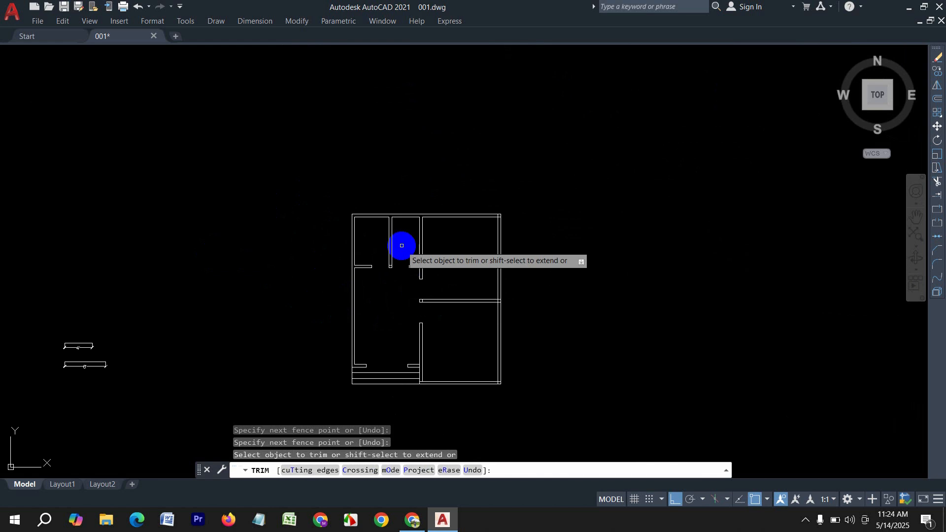
- Trim the crossing lines where the small rooms' bottom wall meets the long partition and the extra line at the small rooms' partition end
{"action": "scroll", "coordinate": [443, 327], "scroll_direction": "up", "scroll_amount": 6}
{"action": "left_click_drag", "start_coordinate": [461, 236], "coordinate": [450, 319]}
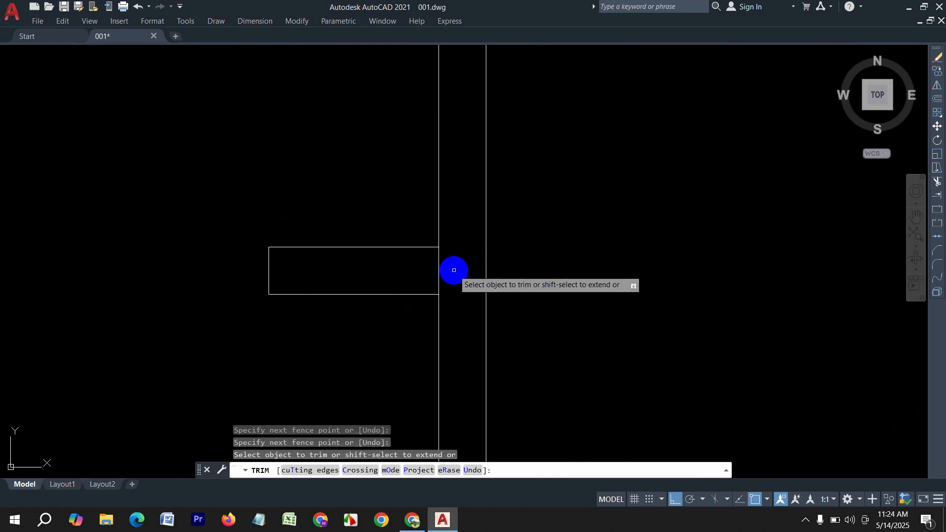
{"action": "scroll", "coordinate": [471, 299], "scroll_direction": "down", "scroll_amount": 3}
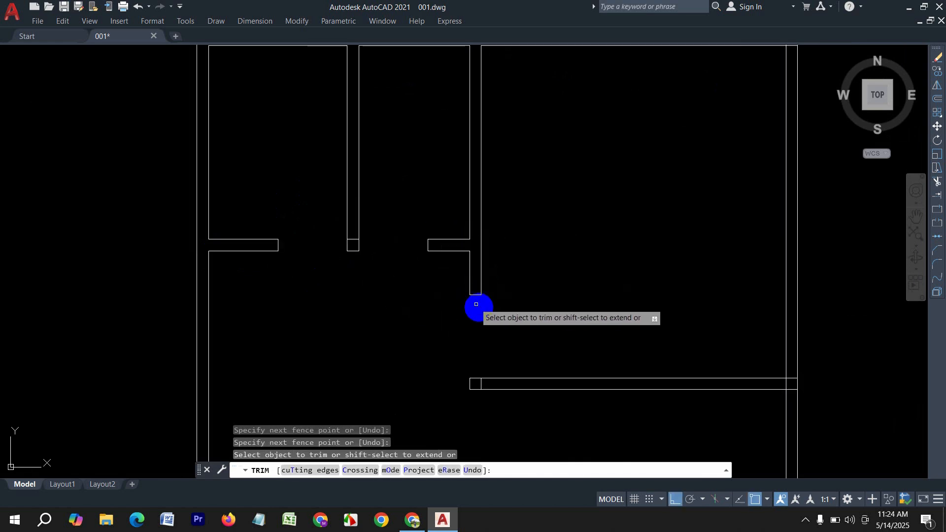
{"action": "scroll", "coordinate": [445, 289], "scroll_direction": "down", "scroll_amount": 3}
{"action": "scroll", "coordinate": [428, 355], "scroll_direction": "up", "scroll_amount": 5}
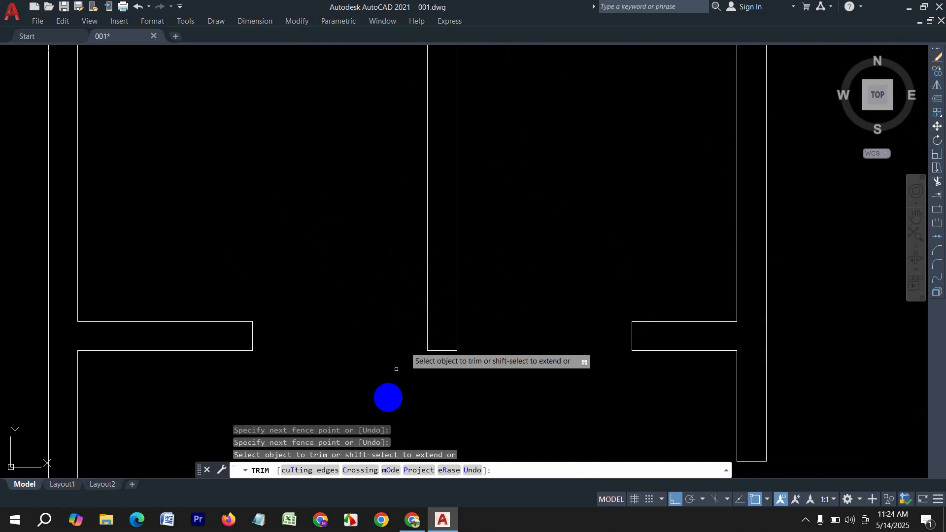
- Trim the crossing wall lines at the building's upper-right corner
{"action": "scroll", "coordinate": [489, 338], "scroll_direction": "down", "scroll_amount": 3}
{"action": "scroll", "coordinate": [560, 299], "scroll_direction": "up", "scroll_amount": 5}
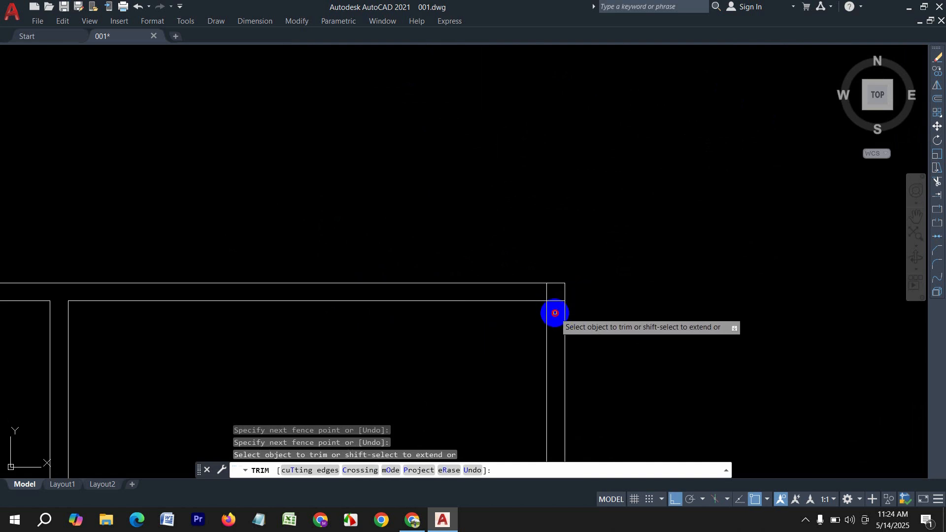
{"action": "left_click_drag", "start_coordinate": [553, 312], "coordinate": [523, 237]}
{"action": "scroll", "coordinate": [532, 241], "scroll_direction": "down", "scroll_amount": 3}
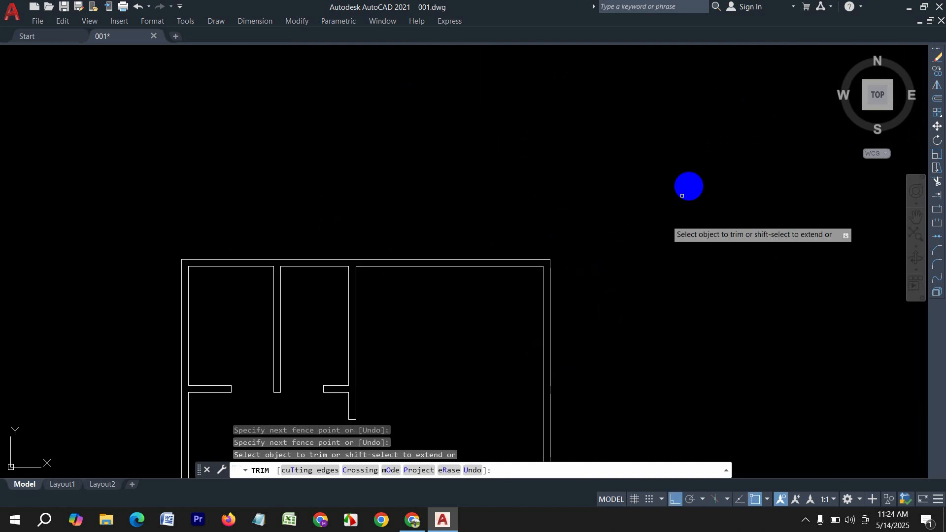
{"action": "scroll", "coordinate": [688, 186], "scroll_direction": "down", "scroll_amount": 3}
{"action": "scroll", "coordinate": [633, 331], "scroll_direction": "up", "scroll_amount": 5}
{"action": "scroll", "coordinate": [572, 341], "scroll_direction": "up", "scroll_amount": 2}
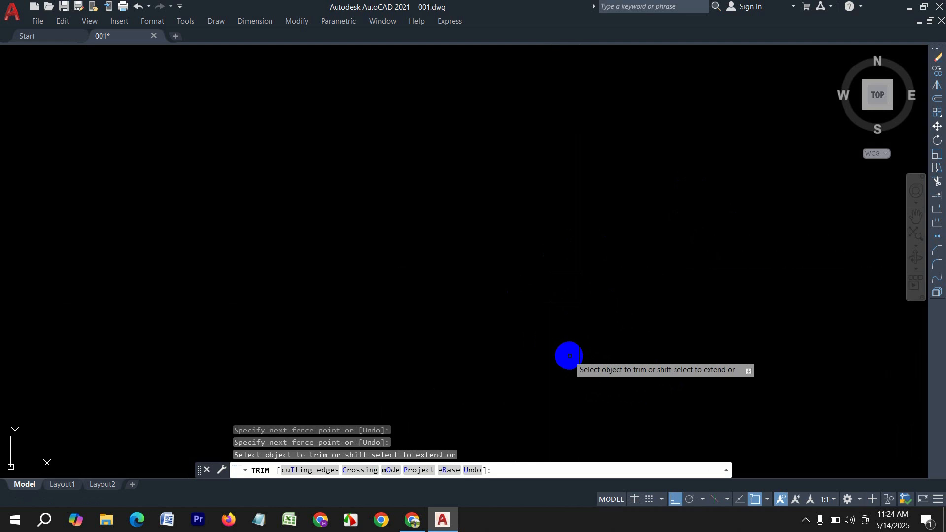
- Switch to Facebook in the browser, view the account's own profile page, and return to AutoCAD
{"action": "left_click", "coordinate": [412, 521]}
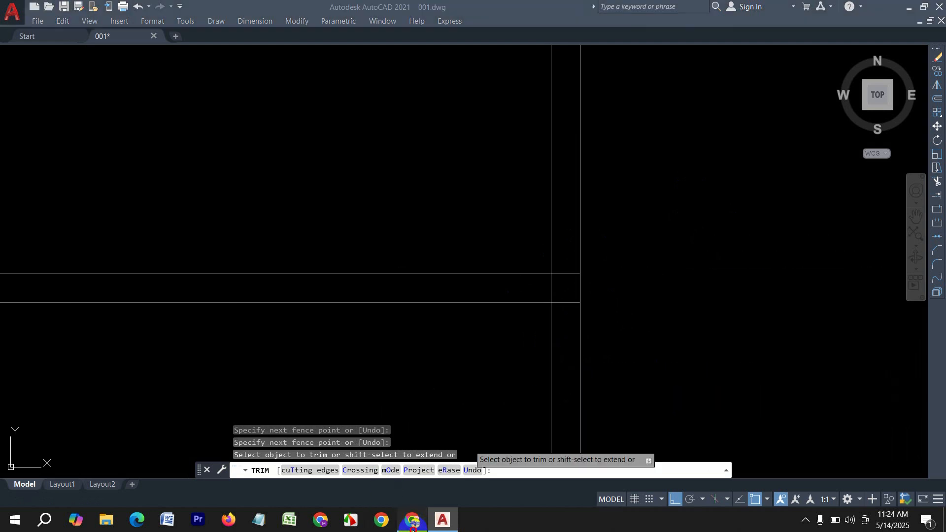
{"action": "left_click", "coordinate": [90, 5]}
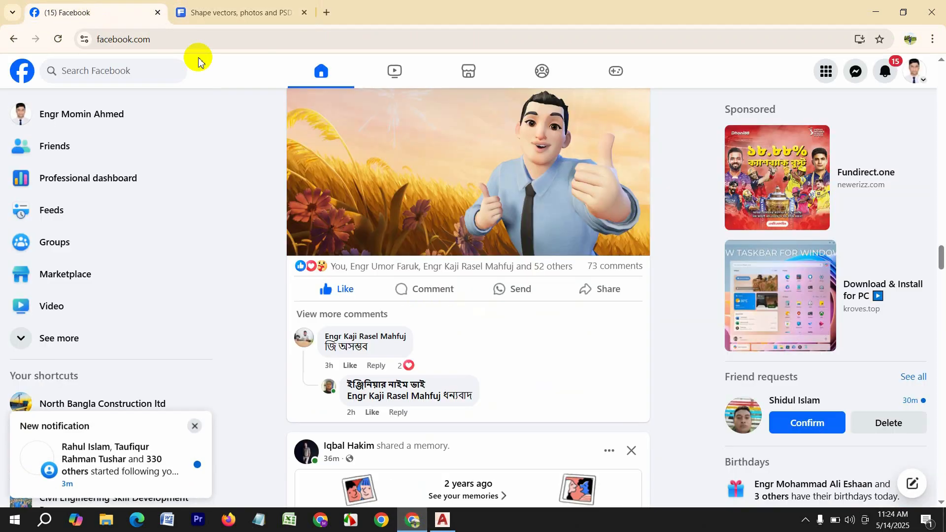
{"action": "left_click", "coordinate": [94, 110]}
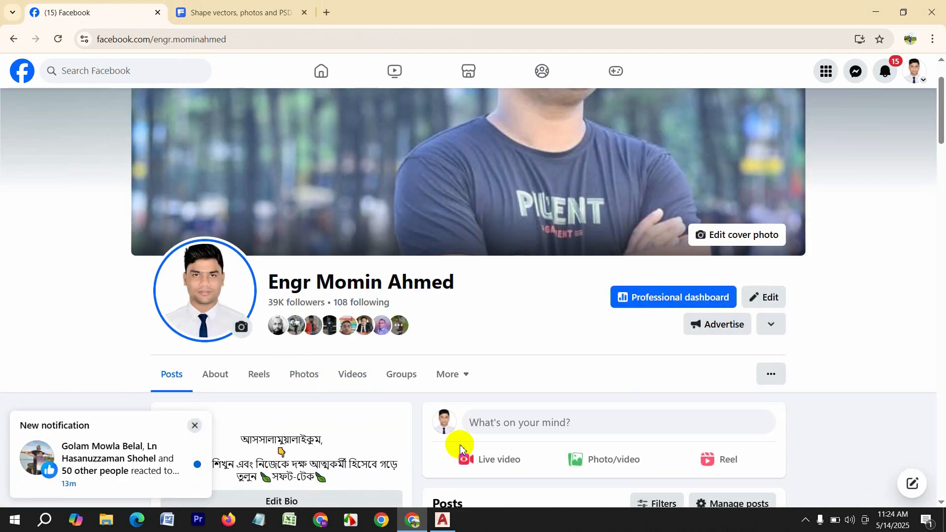
{"action": "scroll", "coordinate": [465, 438], "scroll_direction": "down", "scroll_amount": 2}
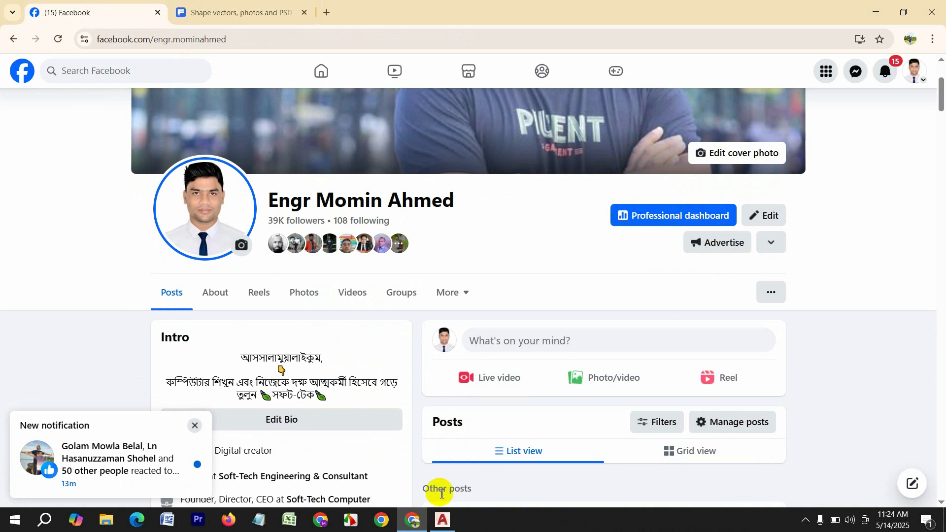
{"action": "left_click", "coordinate": [446, 525]}
- Trim the crossing lines where the right-hand horizontal partition meets the right outer wall
{"action": "scroll", "coordinate": [581, 315], "scroll_direction": "down", "scroll_amount": 4}
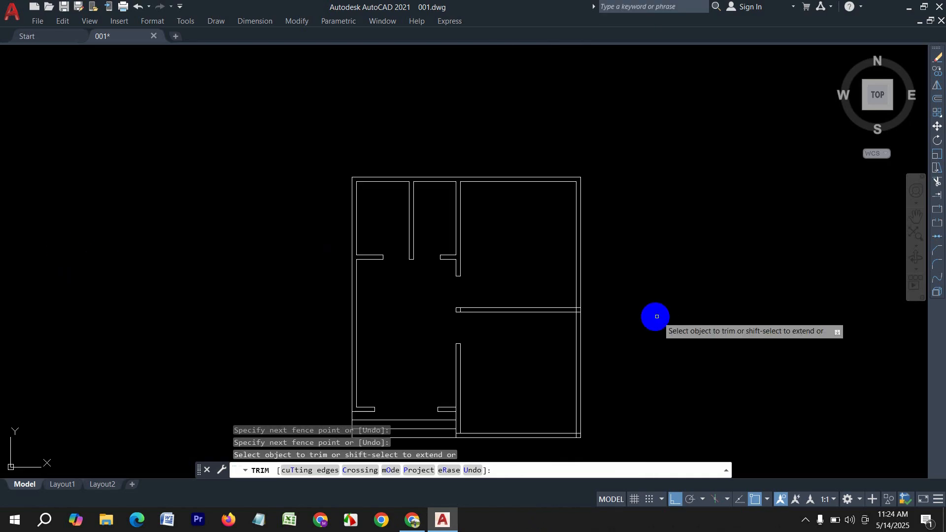
{"action": "scroll", "coordinate": [498, 258], "scroll_direction": "up", "scroll_amount": 3}
{"action": "scroll", "coordinate": [585, 236], "scroll_direction": "down", "scroll_amount": 2}
{"action": "scroll", "coordinate": [650, 364], "scroll_direction": "up", "scroll_amount": 4}
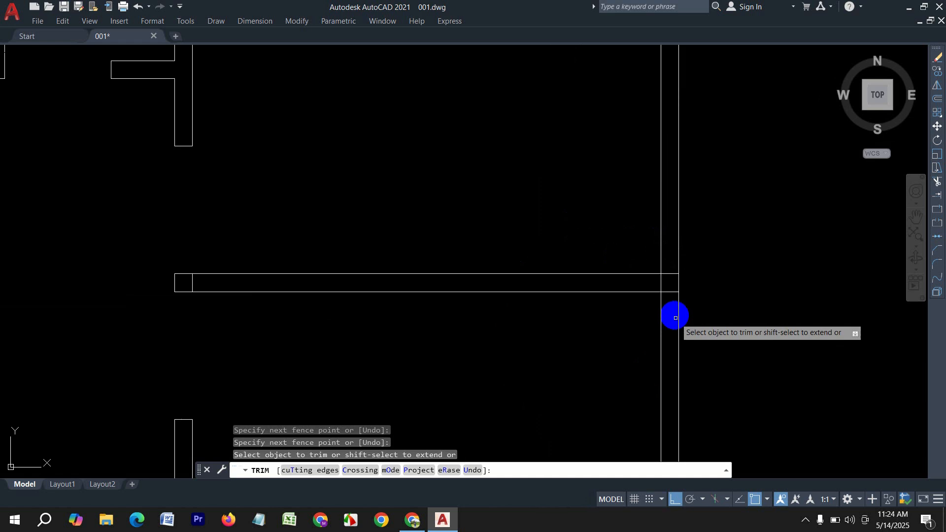
{"action": "left_click", "coordinate": [672, 298]}
{"action": "left_click", "coordinate": [674, 270]}
{"action": "key", "text": "Return"}
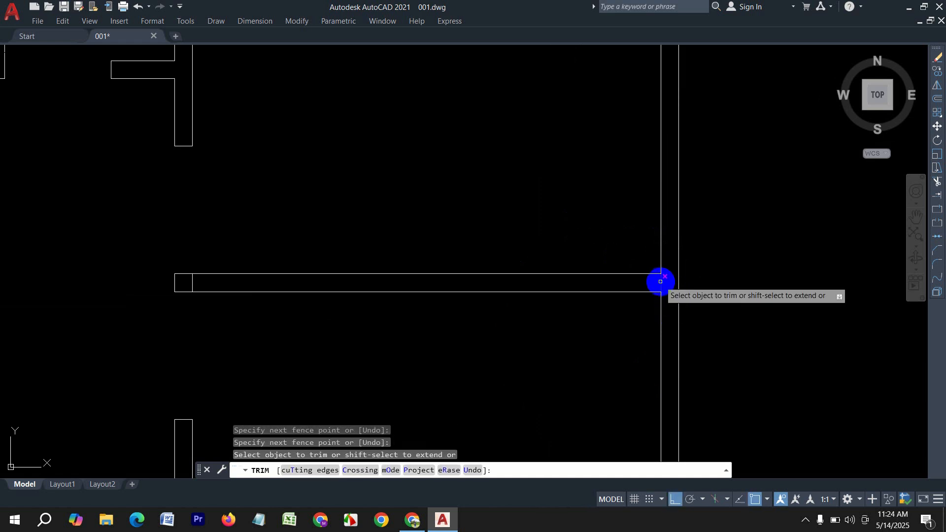
- Trim the extra line at the right-hand horizontal partition's free end and the crossing lines at the building's lower-right corner
{"action": "scroll", "coordinate": [175, 283], "scroll_direction": "up", "scroll_amount": 4}
{"action": "left_click_drag", "start_coordinate": [201, 276], "coordinate": [253, 274]}
{"action": "scroll", "coordinate": [354, 312], "scroll_direction": "down", "scroll_amount": 4}
{"action": "scroll", "coordinate": [500, 395], "scroll_direction": "up", "scroll_amount": 4}
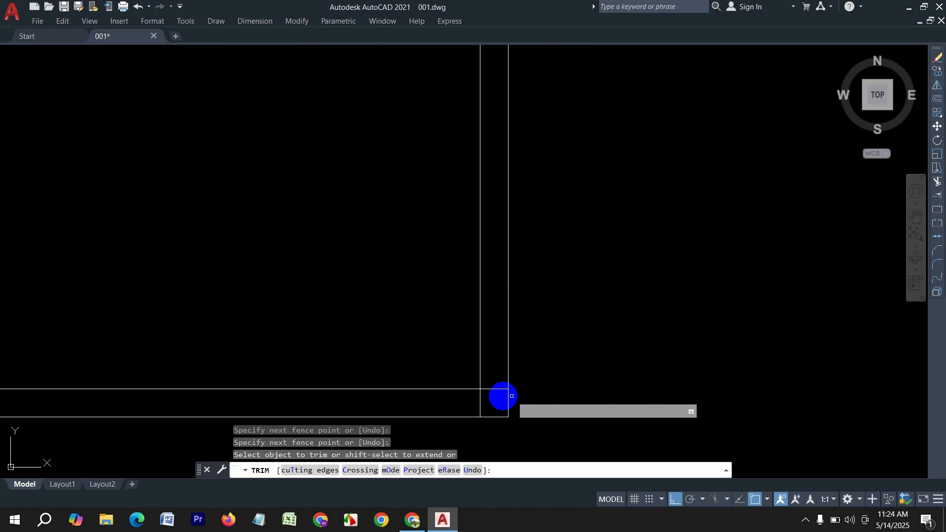
{"action": "left_click_drag", "start_coordinate": [497, 371], "coordinate": [447, 411]}
{"action": "scroll", "coordinate": [637, 354], "scroll_direction": "down", "scroll_amount": 5}
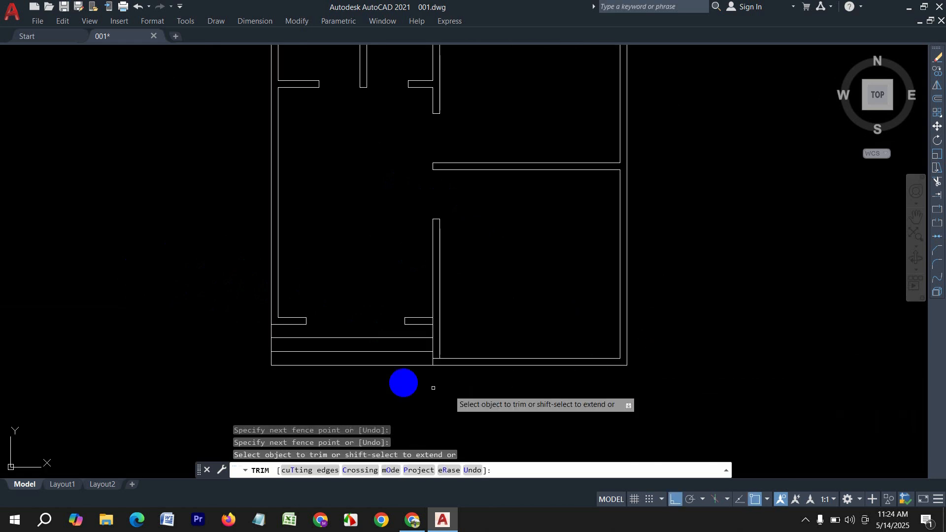
- Trim the crossing lines where the lower vertical partition meets the bottom outer wall, and end trimming
{"action": "scroll", "coordinate": [414, 367], "scroll_direction": "up", "scroll_amount": 4}
{"action": "left_click_drag", "start_coordinate": [468, 360], "coordinate": [473, 330]}
{"action": "scroll", "coordinate": [569, 378], "scroll_direction": "down", "scroll_amount": 4}
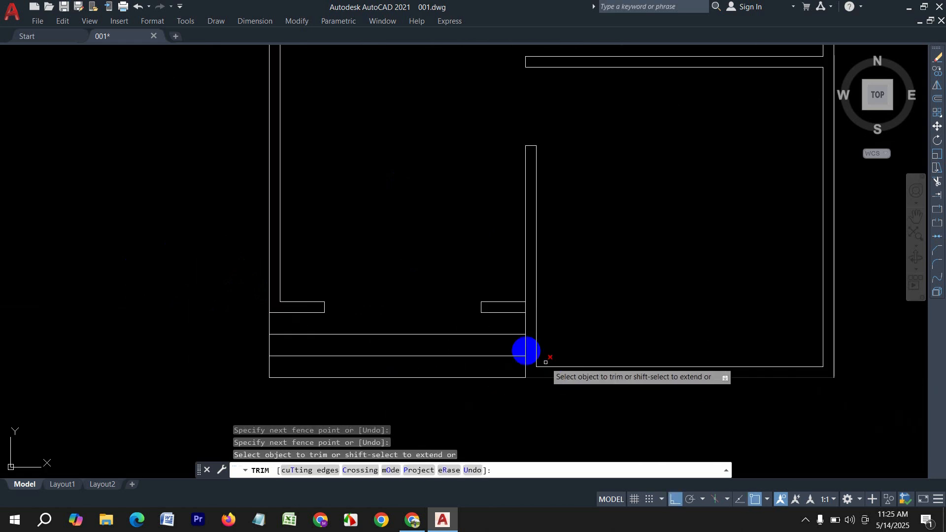
{"action": "scroll", "coordinate": [501, 310], "scroll_direction": "up", "scroll_amount": 4}
{"action": "scroll", "coordinate": [560, 313], "scroll_direction": "down", "scroll_amount": 4}
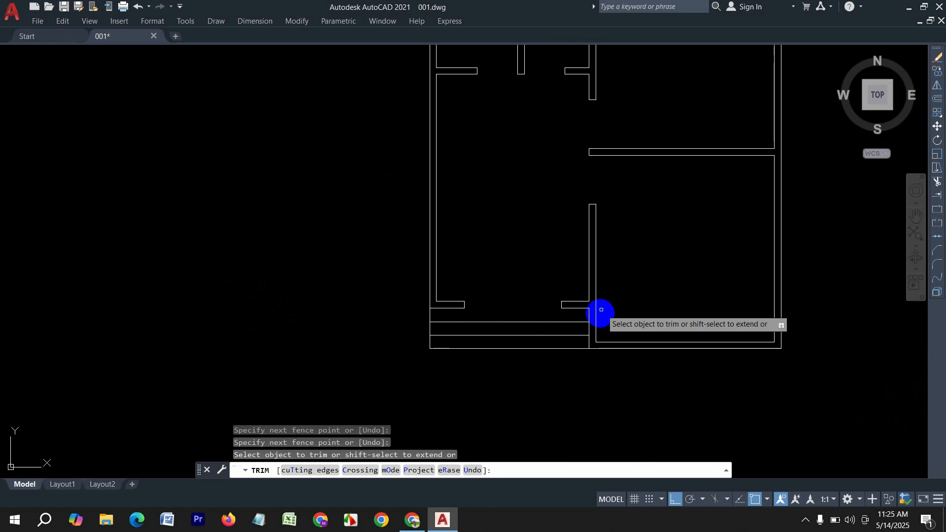
{"action": "scroll", "coordinate": [470, 289], "scroll_direction": "down", "scroll_amount": 4}
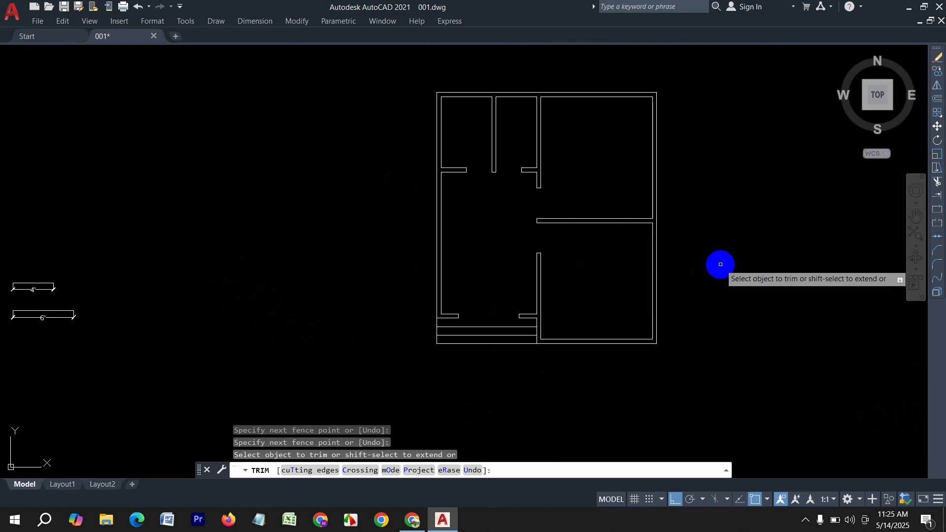
{"action": "middle_click_drag", "start_coordinate": [718, 264], "coordinate": [653, 296]}
{"action": "key", "text": "Escape"}
{"action": "middle_click_drag", "start_coordinate": [738, 227], "coordinate": [575, 234]}
{"action": "key", "text": "Escape"}
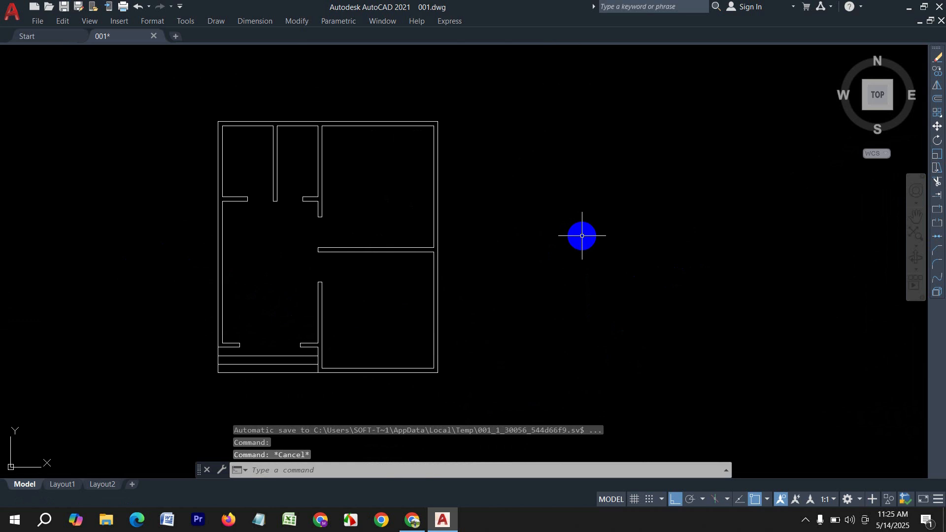
- Draw a 5' by 5" rectangle in the empty space to the right of the floor plan
{"action": "key", "text": "Return"}
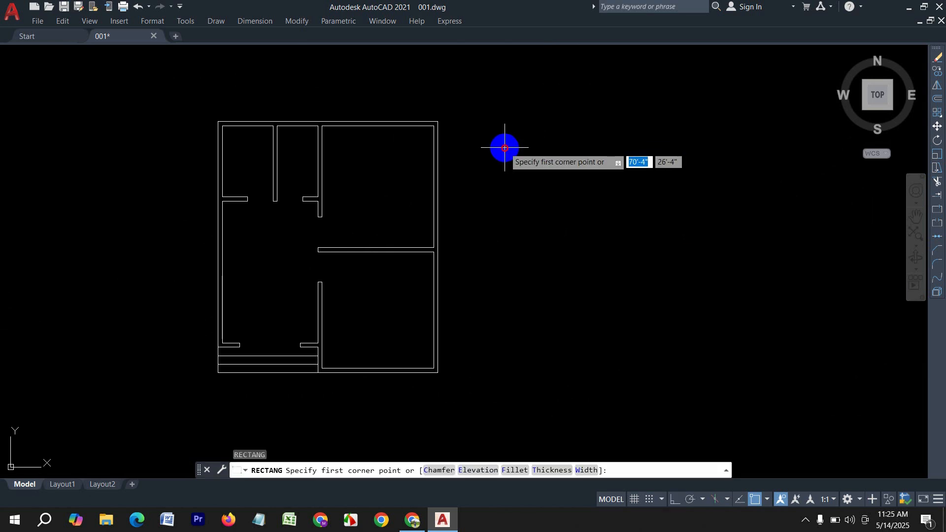
{"action": "left_click", "coordinate": [504, 148]}
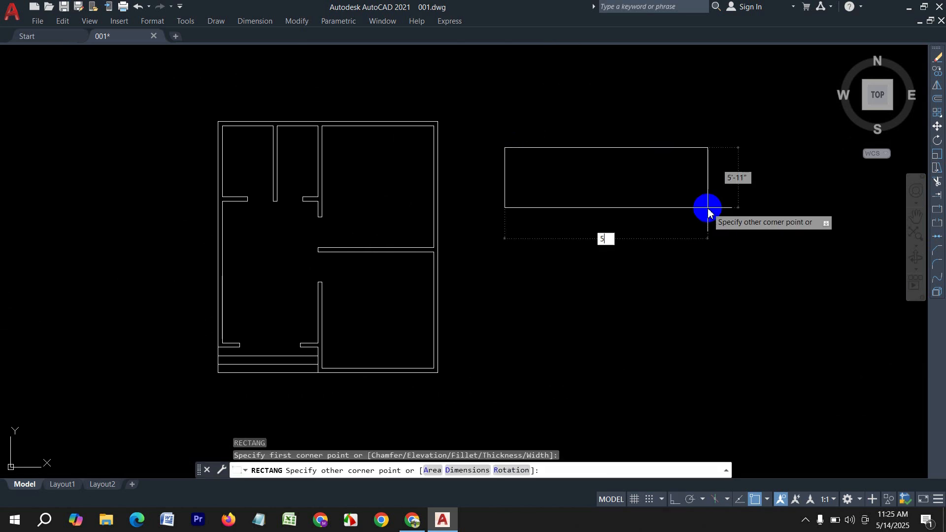
{"action": "type", "text": "5',"}
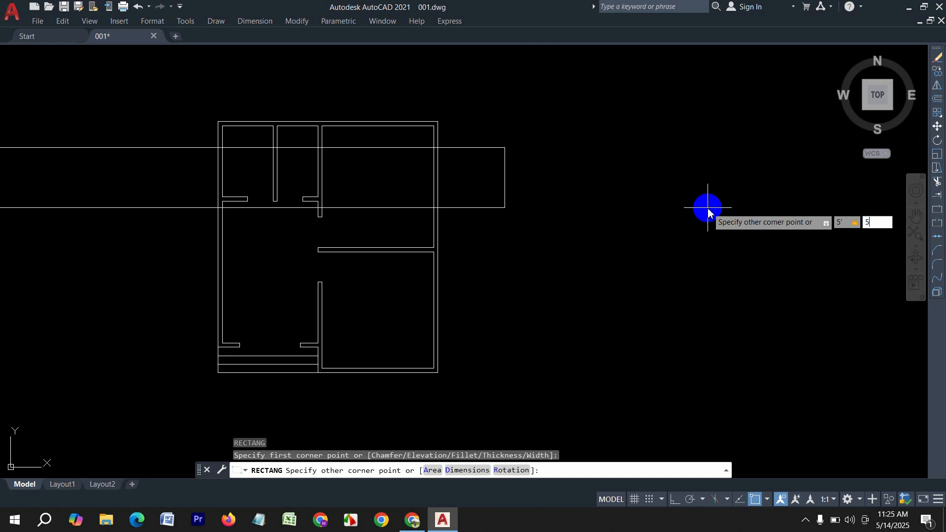
{"action": "key", "text": "Return"}
- Draw a 3' by 5" rectangle below the 5' rectangle, to the right of the floor plan
{"action": "key", "text": "Return"}
{"action": "left_click", "coordinate": [540, 191]}
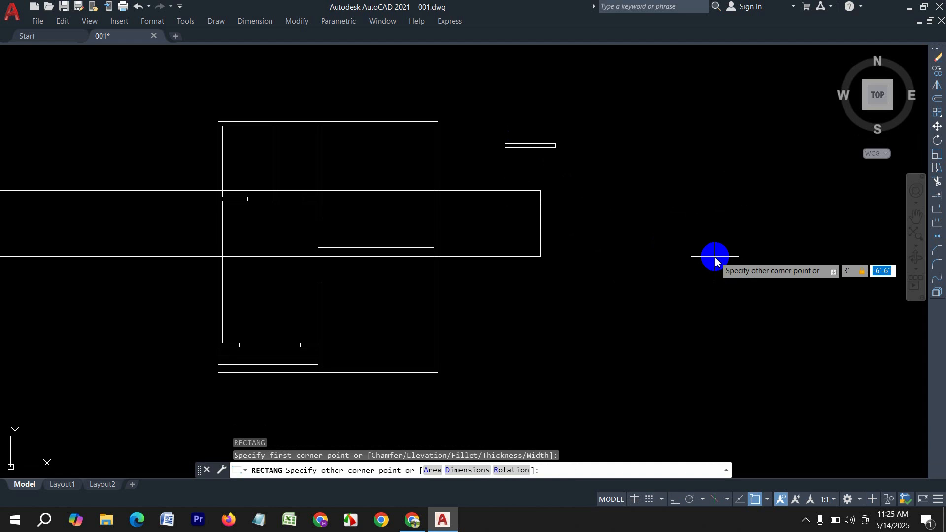
{"action": "type", "text": "3',5"}
{"action": "key", "text": "Return"}
- Draw a 2' by 5" rectangle below the 3' rectangle
{"action": "key", "text": "Return"}
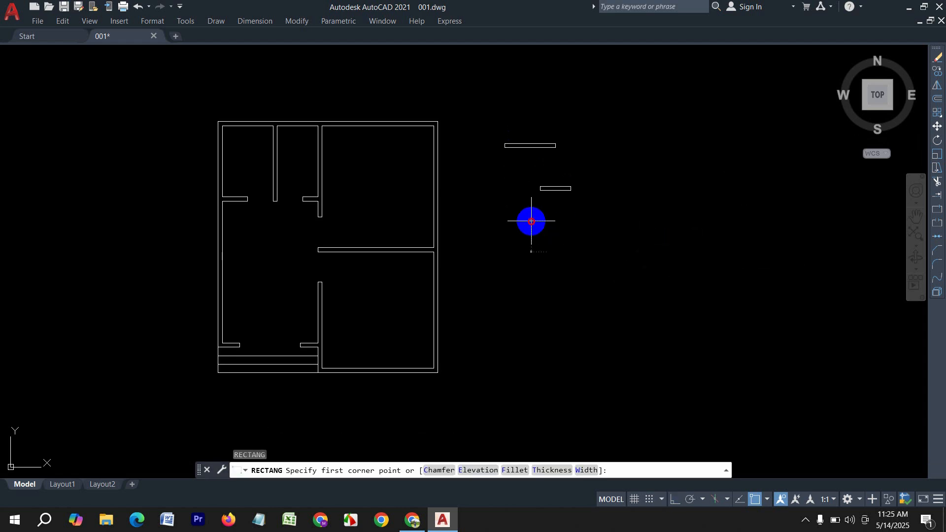
{"action": "left_click", "coordinate": [531, 222]}
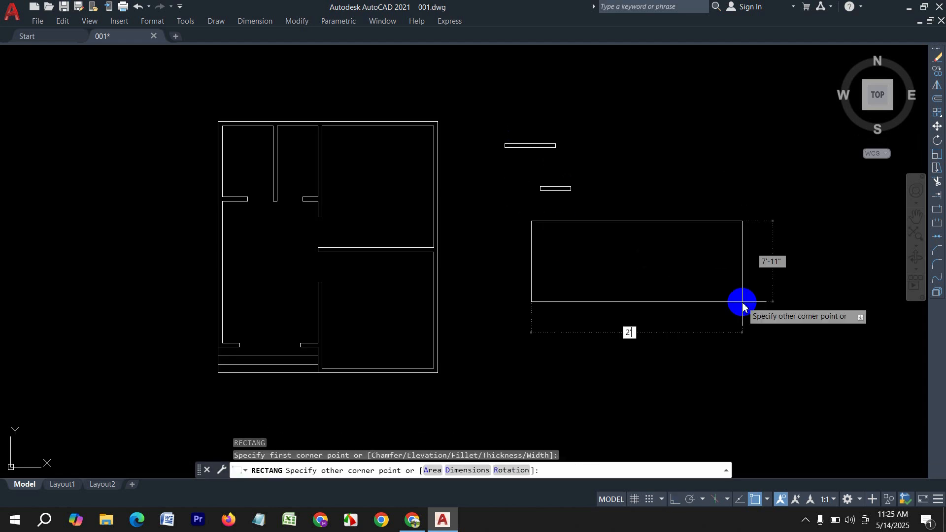
{"action": "key", "text": "Return"}
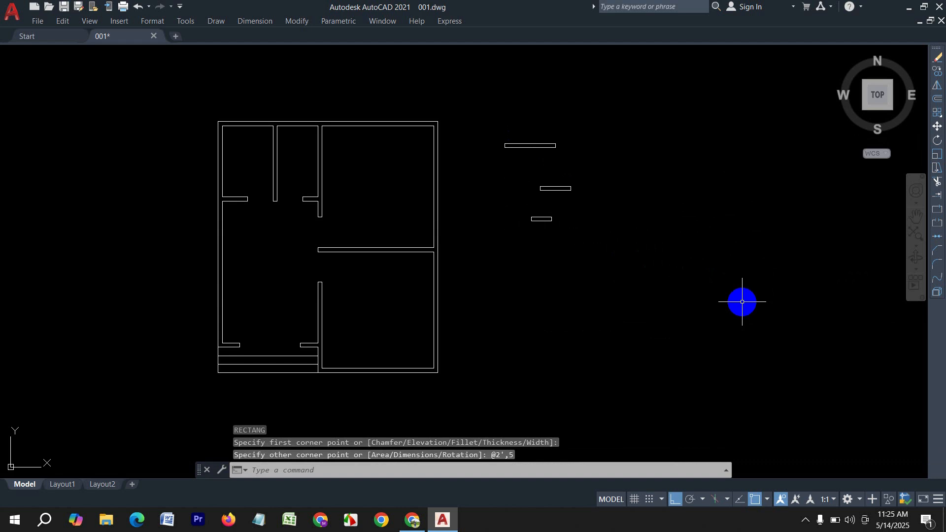
- Start Offset with a distance of 2" for the rectangles beside the plan
{"action": "key", "text": "Return"}
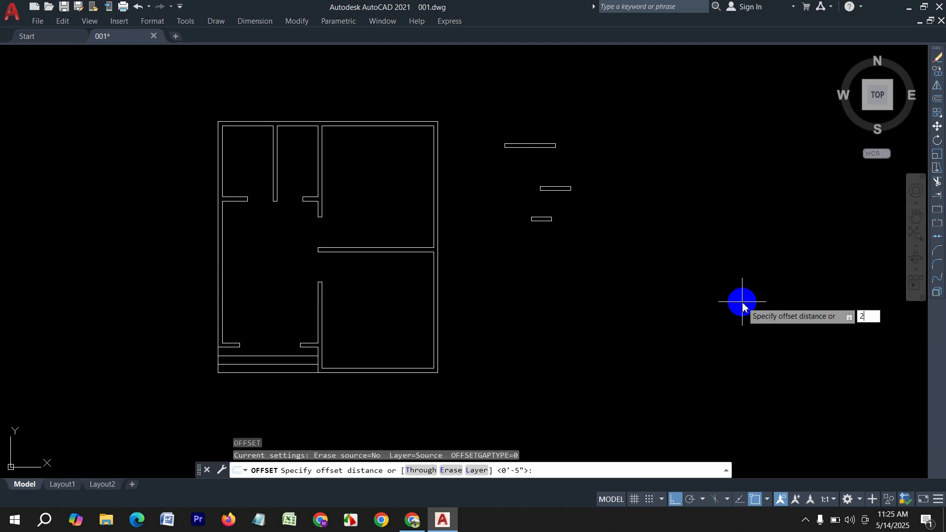
{"action": "type", "text": "2"}
{"action": "key", "text": "Return"}
{"action": "scroll", "coordinate": [552, 160], "scroll_direction": "up", "scroll_amount": 5}
{"action": "left_click", "coordinate": [508, 97]}
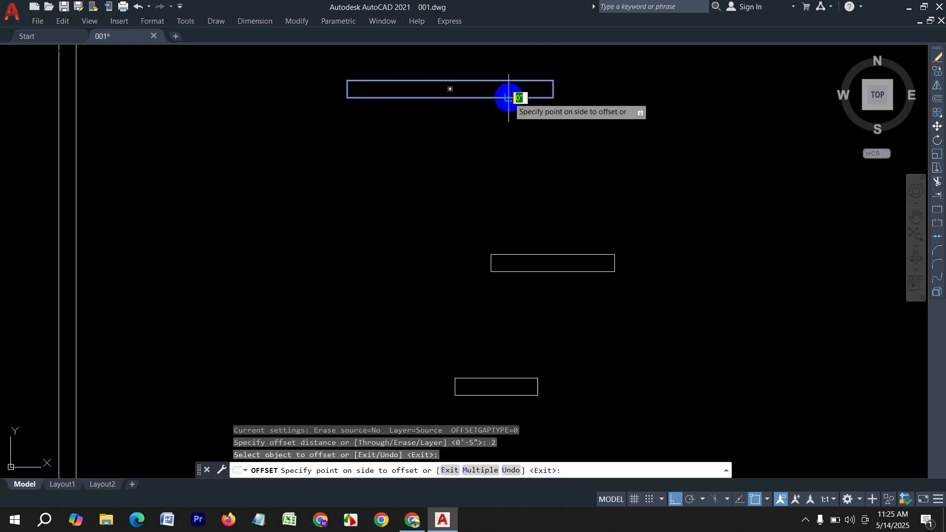
{"action": "left_click", "coordinate": [508, 100]}
{"action": "key", "text": "ctrl+z"}
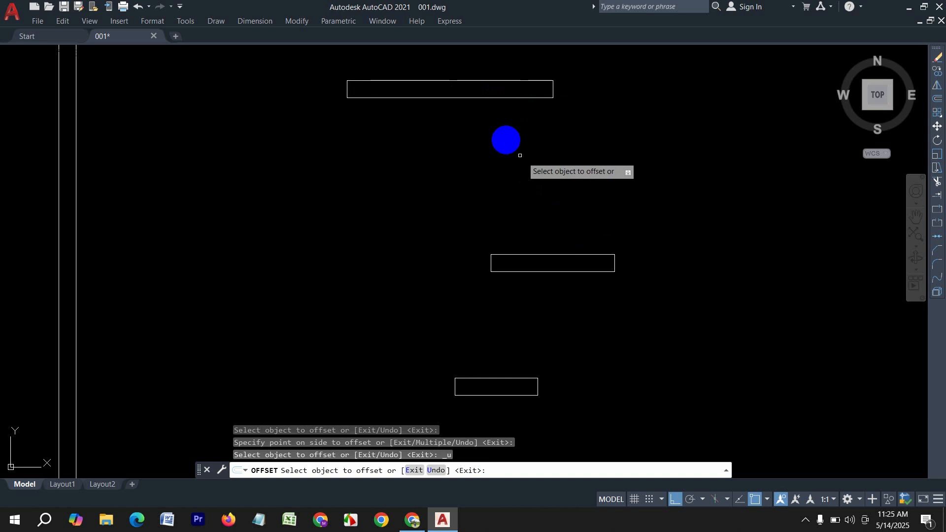
- Offset the 5', 3' and 2' rectangles inward by 2" to form window symbols, and end the command
{"action": "left_click", "coordinate": [484, 97]}
{"action": "scroll", "coordinate": [487, 84], "scroll_direction": "up", "scroll_amount": 2}
{"action": "left_click", "coordinate": [486, 85]}
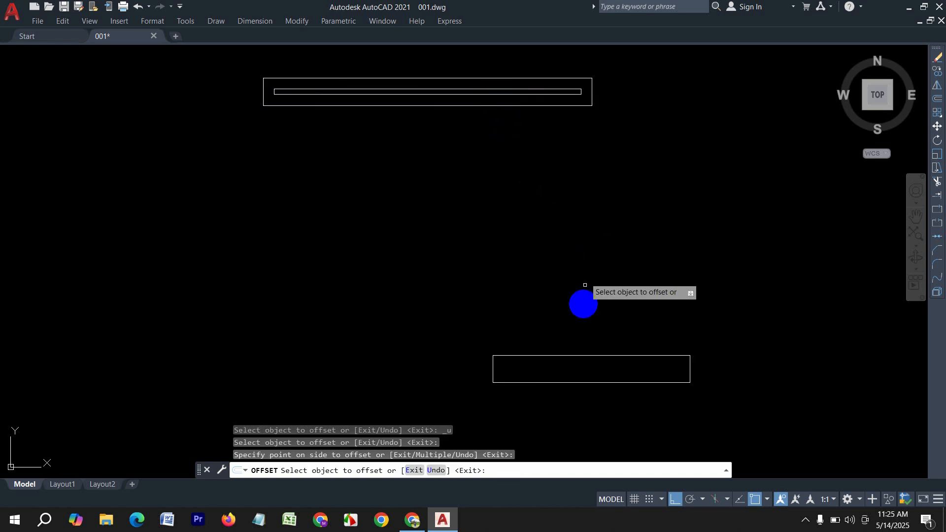
{"action": "left_click", "coordinate": [566, 382]}
{"action": "left_click", "coordinate": [570, 370]}
{"action": "scroll", "coordinate": [586, 384], "scroll_direction": "down", "scroll_amount": 3}
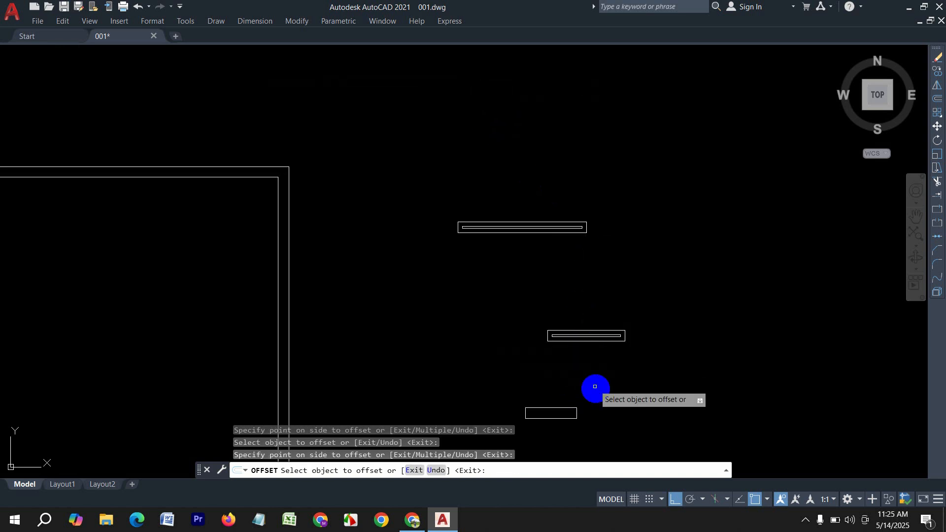
{"action": "left_click", "coordinate": [543, 417]}
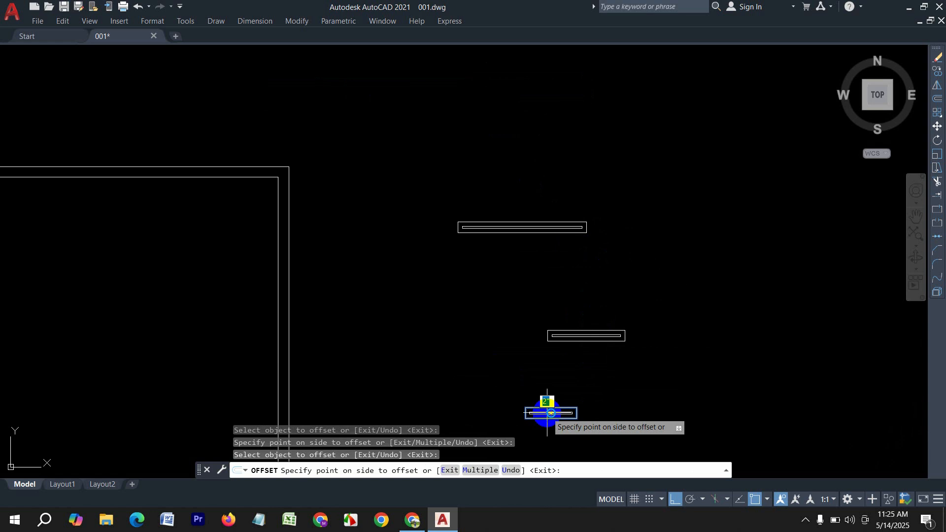
{"action": "left_click", "coordinate": [551, 413]}
{"action": "scroll", "coordinate": [606, 374], "scroll_direction": "down", "scroll_amount": 3}
{"action": "key", "text": "Escape"}
- Copy the 5' window symbol by its centre into the top outer wall, midway along the large upper-right room
{"action": "left_click", "coordinate": [629, 350]}
{"action": "left_click", "coordinate": [526, 270]}
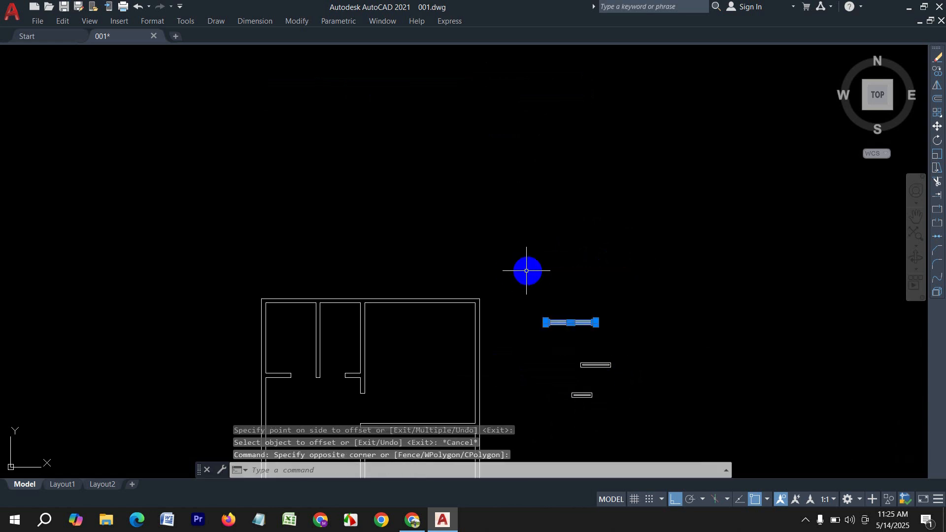
{"action": "type", "text": "cp"}
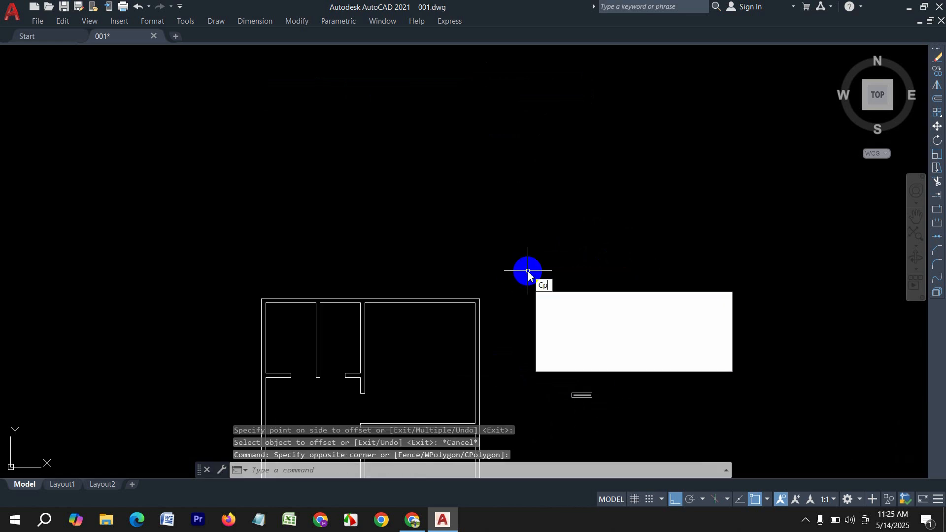
{"action": "key", "text": "Return"}
{"action": "scroll", "coordinate": [587, 323], "scroll_direction": "up", "scroll_amount": 2}
{"action": "left_click", "coordinate": [578, 323]}
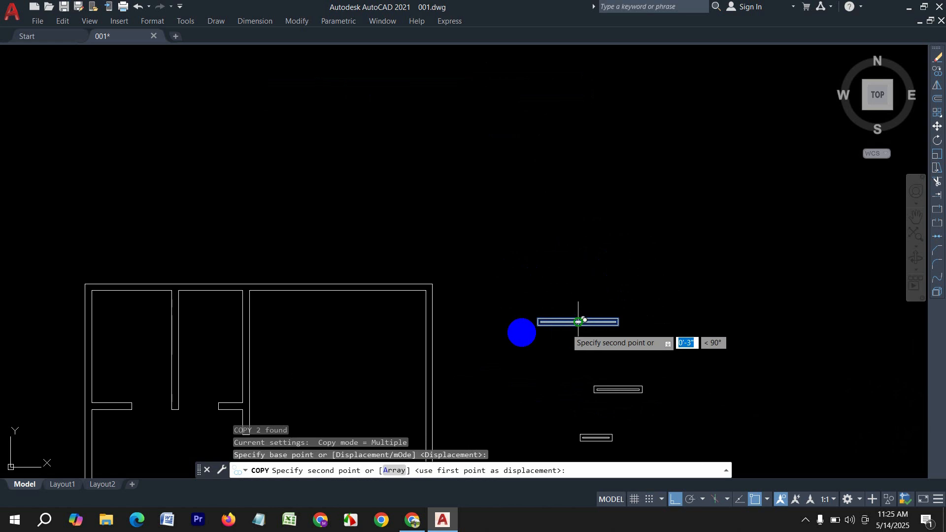
{"action": "left_click", "coordinate": [340, 288]}
{"action": "scroll", "coordinate": [462, 253], "scroll_direction": "down", "scroll_amount": 2}
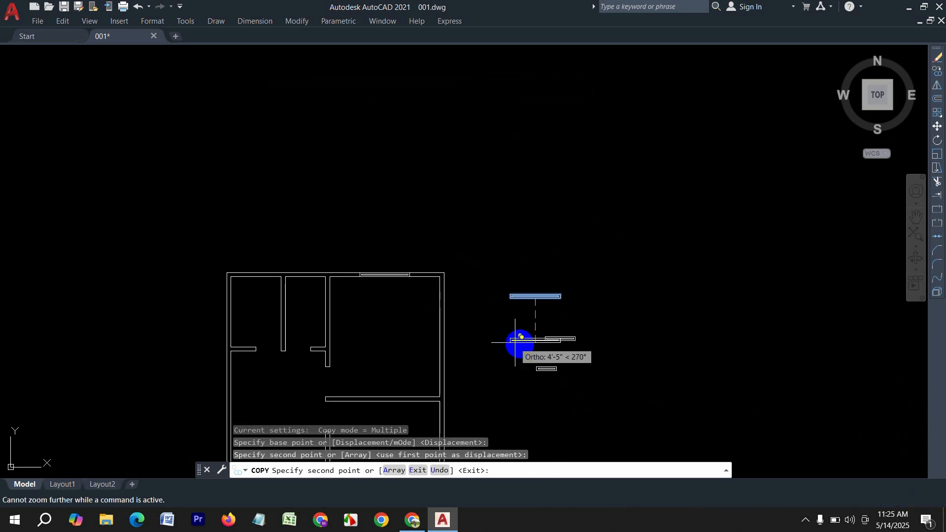
{"action": "key", "text": "Escape"}
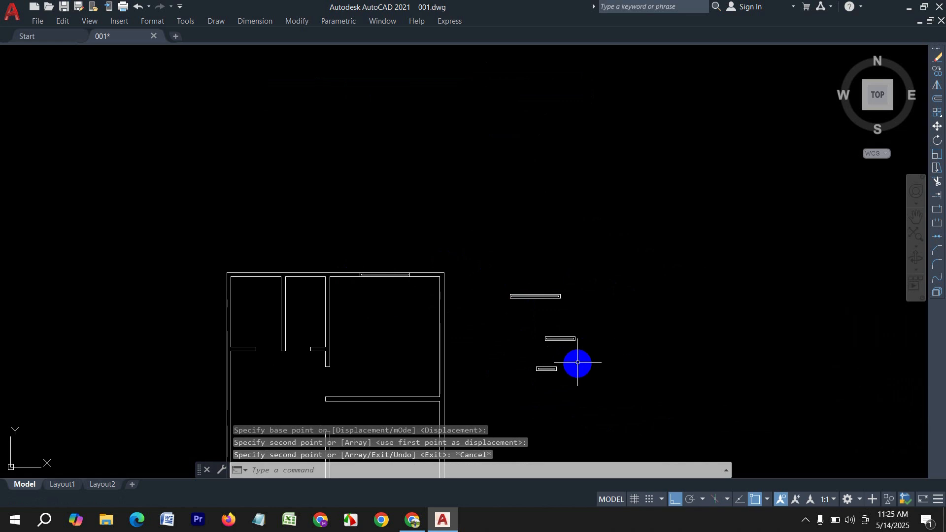
{"action": "key", "text": "Escape"}
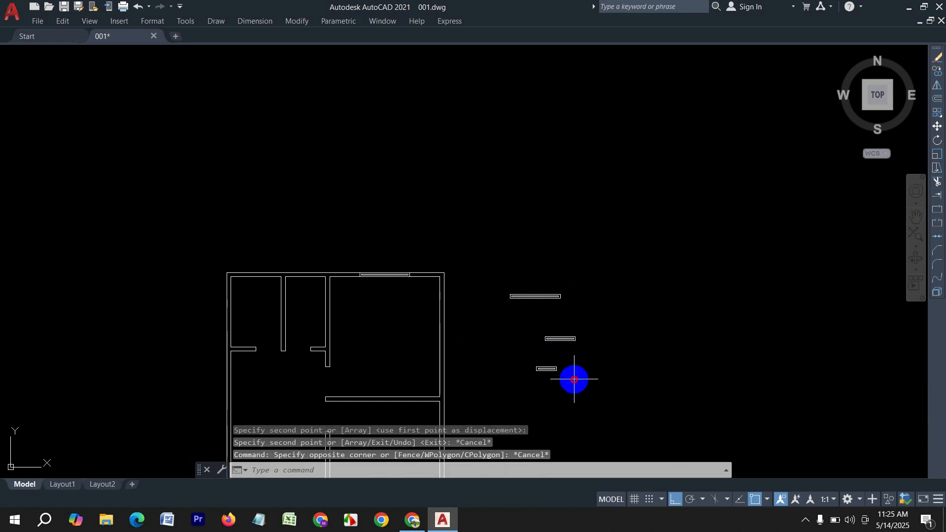
- Copy the 2' window symbol by its centre into the top outer wall, midway along the narrower small room
{"action": "left_click", "coordinate": [574, 380]}
{"action": "left_click", "coordinate": [513, 361]}
{"action": "type", "text": "cp"}
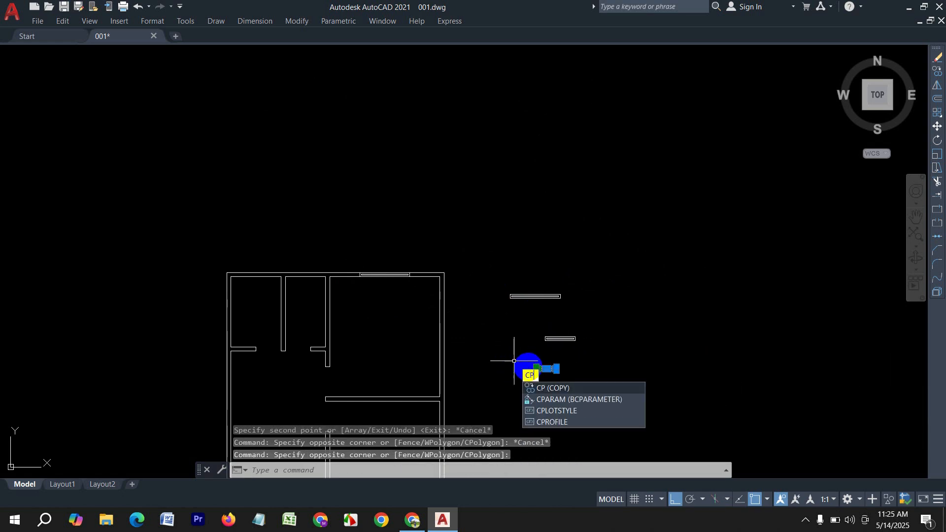
{"action": "key", "text": "Return"}
{"action": "scroll", "coordinate": [527, 366], "scroll_direction": "up", "scroll_amount": 4}
{"action": "left_click", "coordinate": [587, 374]}
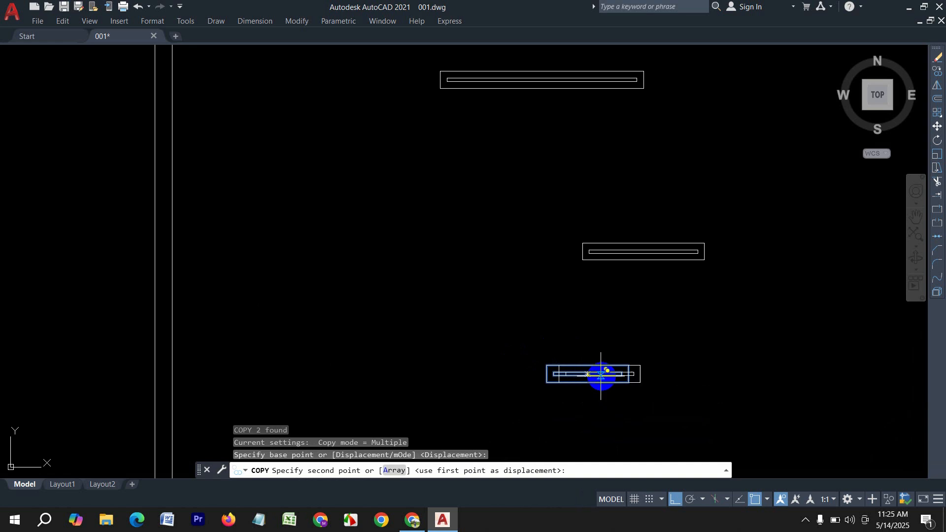
{"action": "scroll", "coordinate": [466, 327], "scroll_direction": "down", "scroll_amount": 3}
{"action": "scroll", "coordinate": [352, 291], "scroll_direction": "up", "scroll_amount": 5}
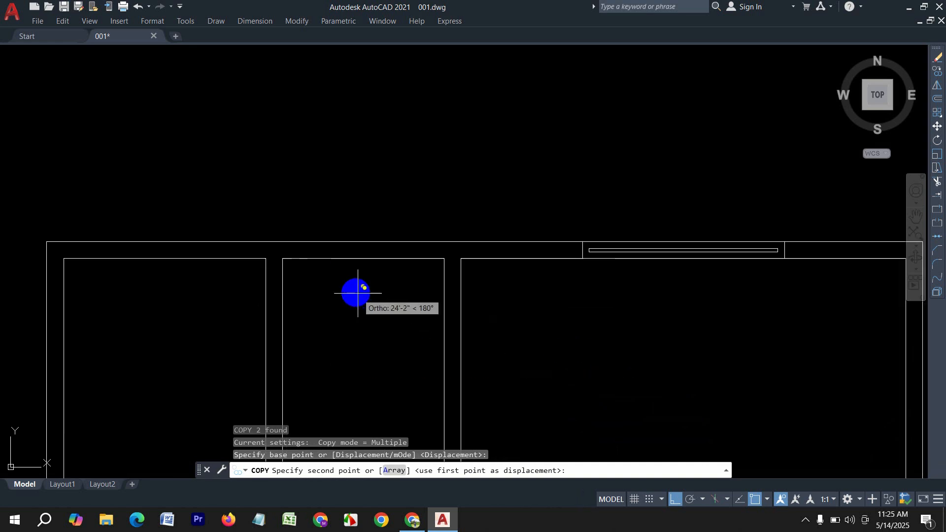
{"action": "left_click", "coordinate": [363, 258]}
{"action": "scroll", "coordinate": [532, 313], "scroll_direction": "down", "scroll_amount": 3}
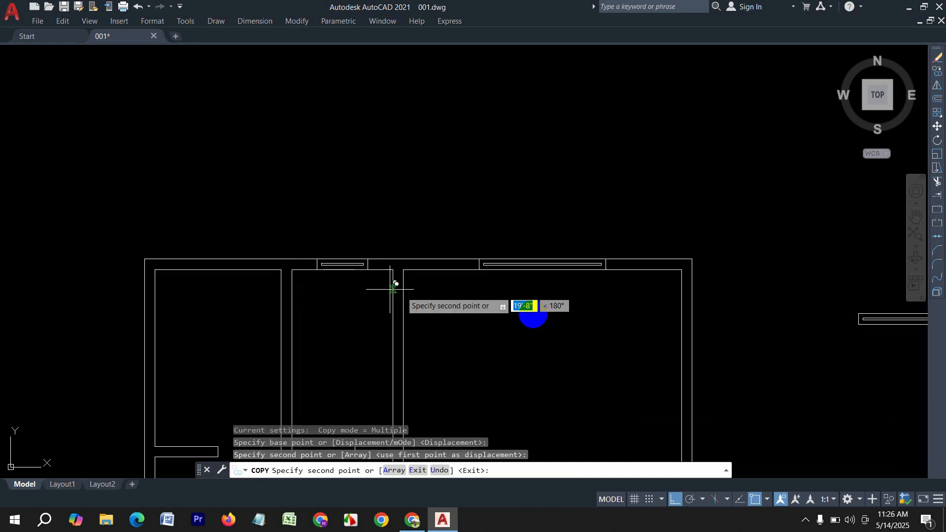
{"action": "scroll", "coordinate": [693, 344], "scroll_direction": "down", "scroll_amount": 2}
{"action": "key", "text": "Escape"}
- Copy the 3' window symbol by its centre into the top outer wall, midway along the upper-left room
{"action": "left_click", "coordinate": [798, 382]}
{"action": "left_click", "coordinate": [749, 356]}
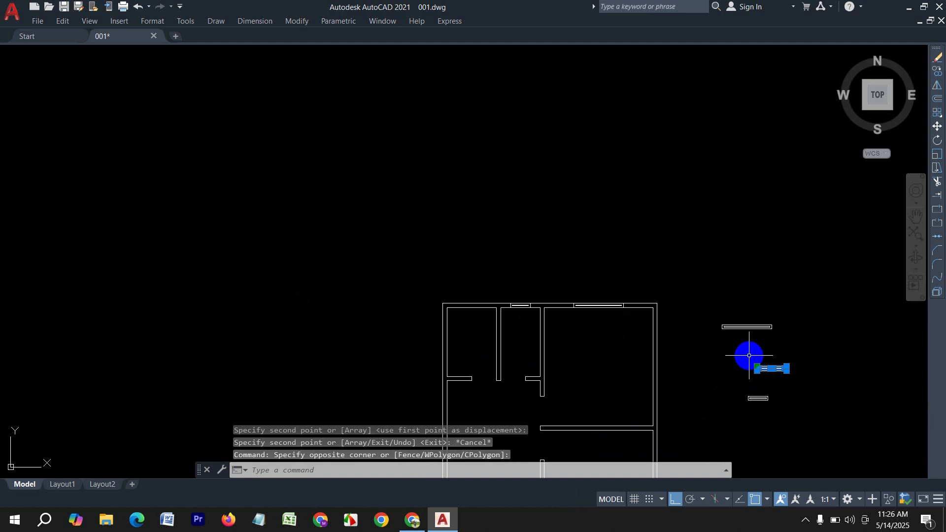
{"action": "type", "text": "cp"}
{"action": "key", "text": "Return"}
{"action": "scroll", "coordinate": [776, 367], "scroll_direction": "up", "scroll_amount": 4}
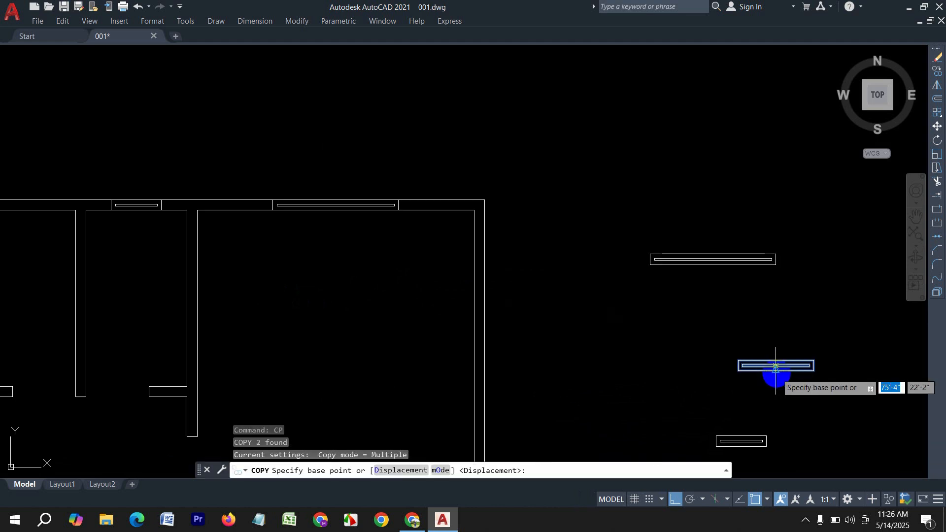
{"action": "left_click", "coordinate": [775, 367]}
{"action": "scroll", "coordinate": [448, 256], "scroll_direction": "down", "scroll_amount": 3}
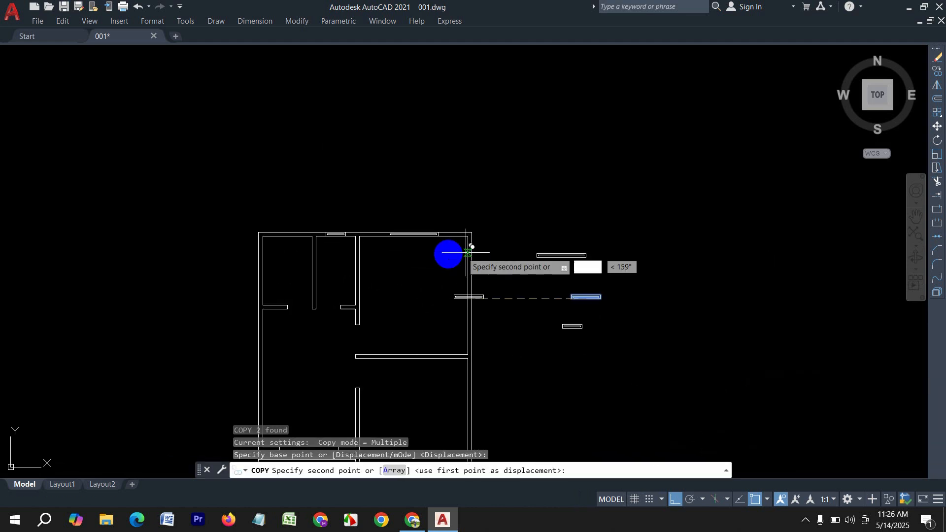
{"action": "scroll", "coordinate": [277, 235], "scroll_direction": "up", "scroll_amount": 2}
{"action": "left_click", "coordinate": [289, 232]}
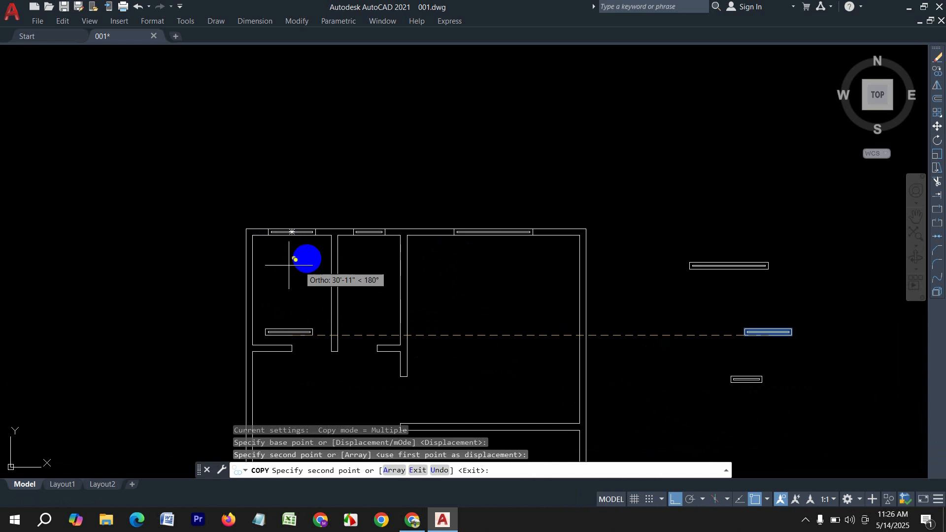
{"action": "key", "text": "Escape"}
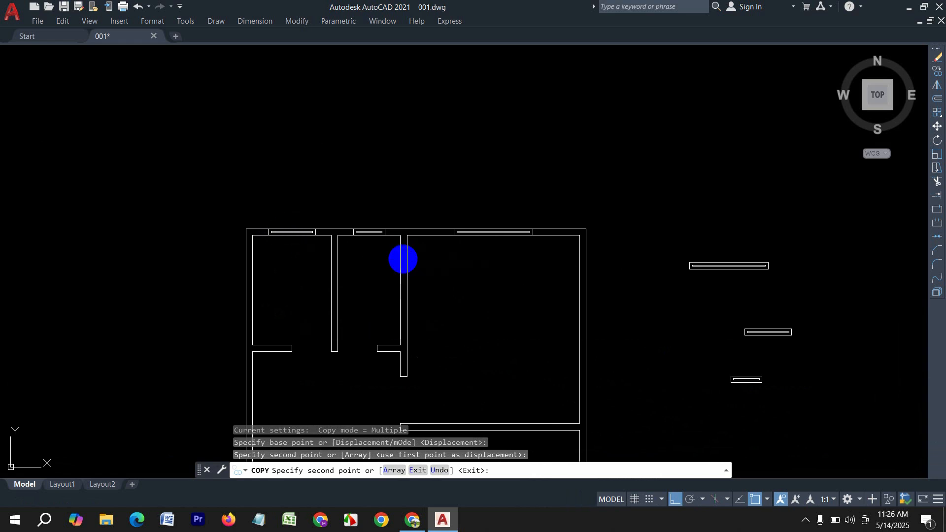
{"action": "scroll", "coordinate": [485, 290], "scroll_direction": "down", "scroll_amount": 4}
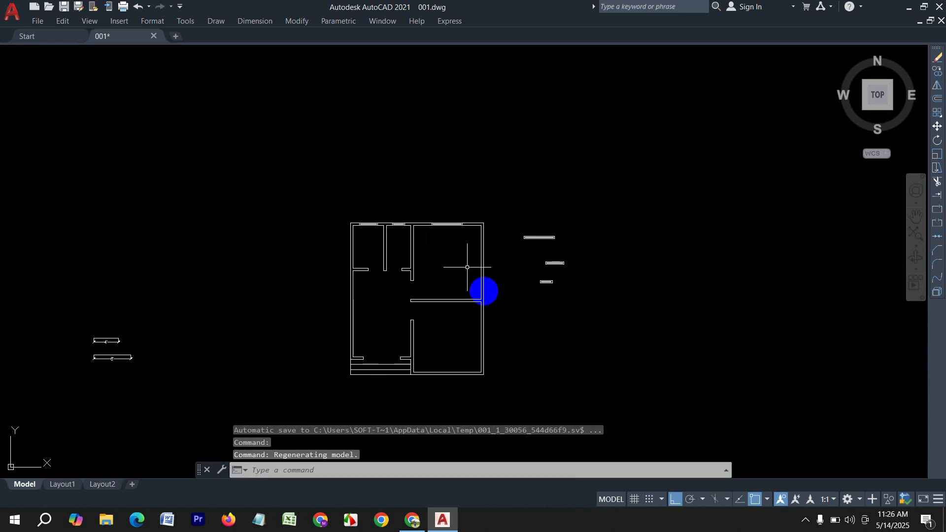
{"action": "scroll", "coordinate": [555, 271], "scroll_direction": "up", "scroll_amount": 2}
{"action": "left_click", "coordinate": [619, 219]}
{"action": "left_click", "coordinate": [505, 158]}
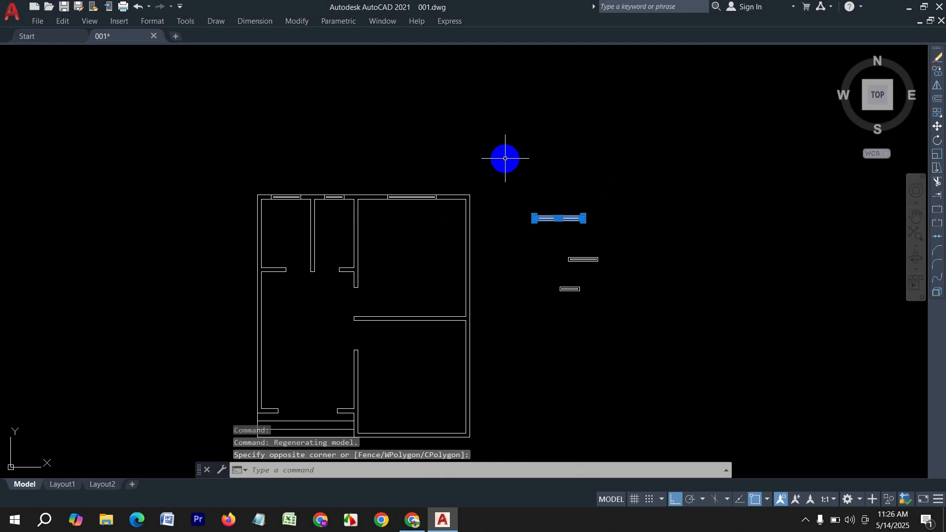
{"action": "type", "text": "rp"}
{"action": "key", "text": "Return"}
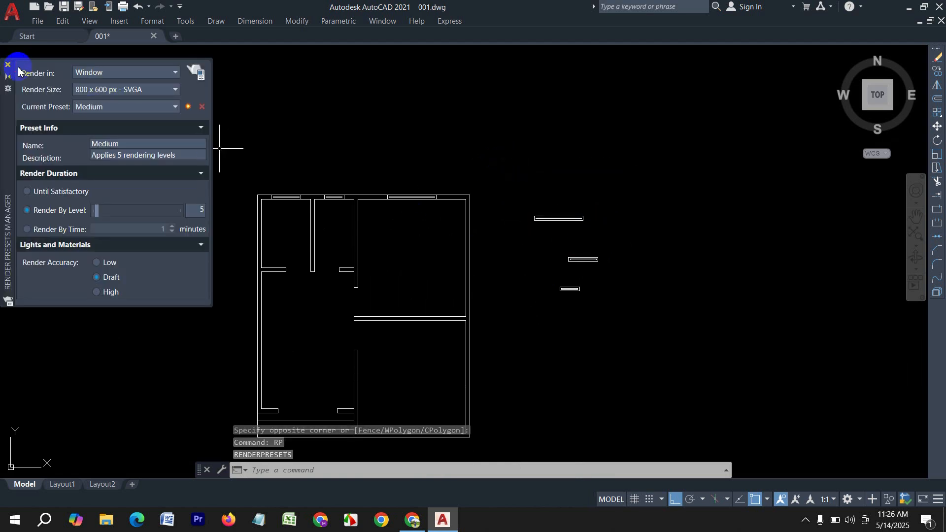
{"action": "left_click", "coordinate": [8, 64]}
- Rotate the spare 5' window symbol beside the plan by 270° about its right end so it stands vertical
{"action": "left_click", "coordinate": [498, 155]}
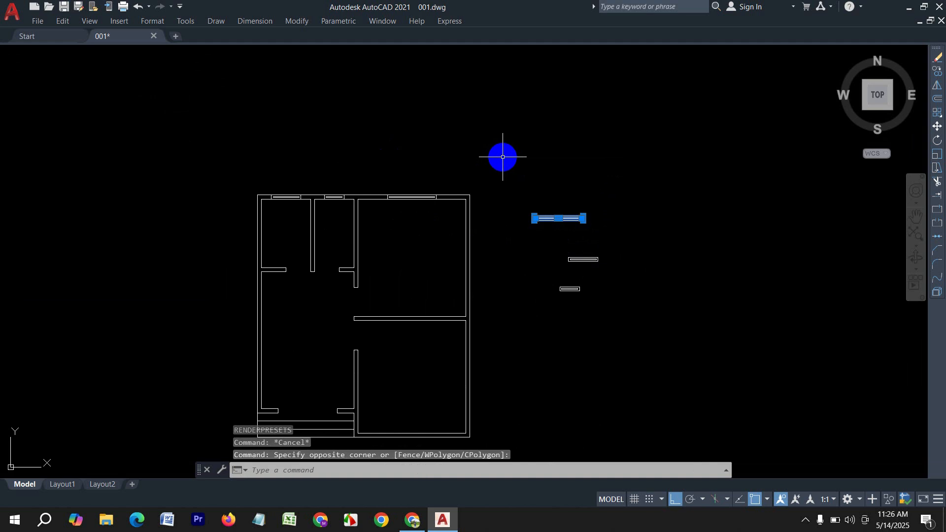
{"action": "type", "text": "ro"}
{"action": "key", "text": "Return"}
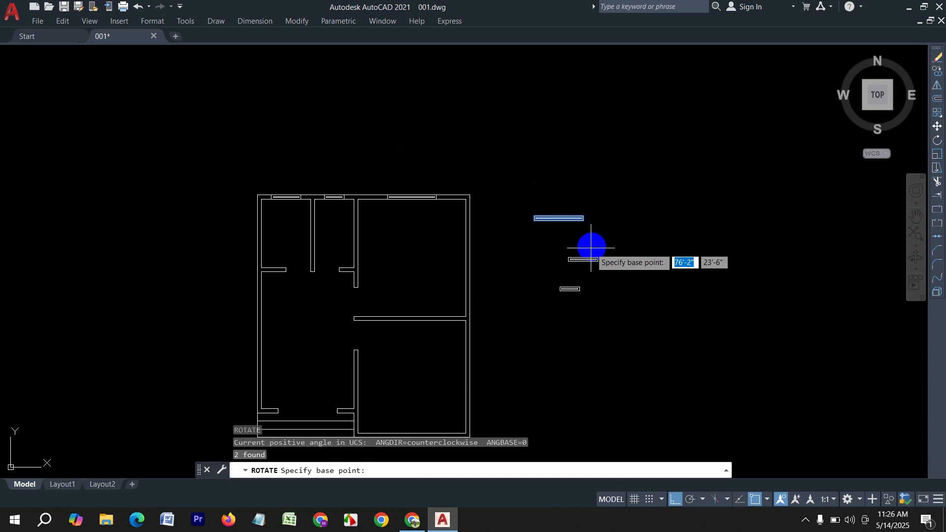
{"action": "left_click", "coordinate": [585, 218]}
{"action": "left_click", "coordinate": [616, 302]}
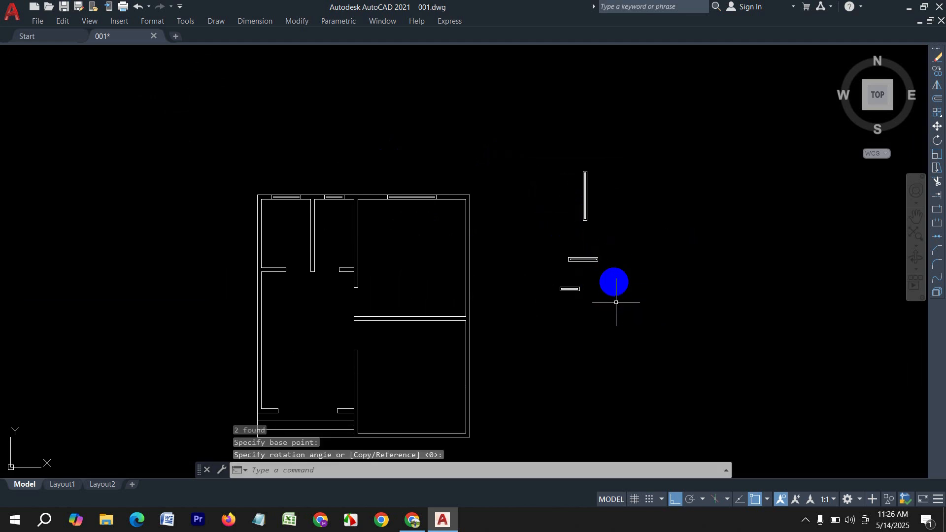
- Copy the vertical 5' window symbol by its centre into the right outer wall, midway along the upper-right and lower-right rooms
{"action": "left_click", "coordinate": [544, 119]}
{"action": "type", "text": "c"}
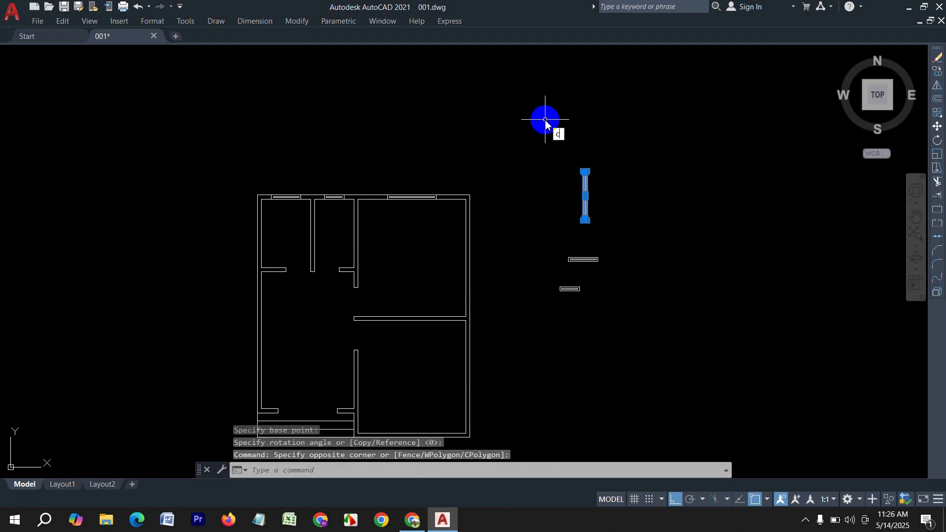
{"action": "type", "text": "p"}
{"action": "key", "text": "Return"}
{"action": "scroll", "coordinate": [581, 195], "scroll_direction": "up", "scroll_amount": 1}
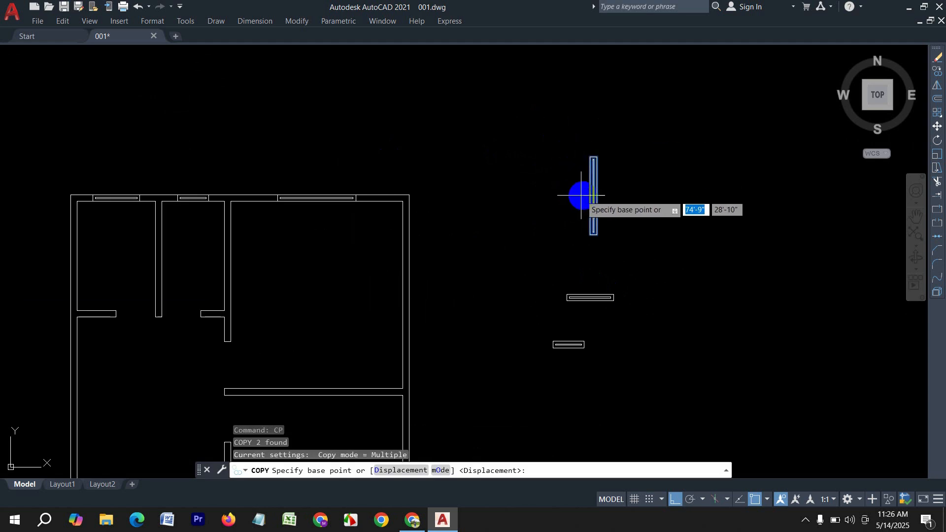
{"action": "left_click", "coordinate": [593, 196]}
{"action": "scroll", "coordinate": [609, 148], "scroll_direction": "down", "scroll_amount": 2}
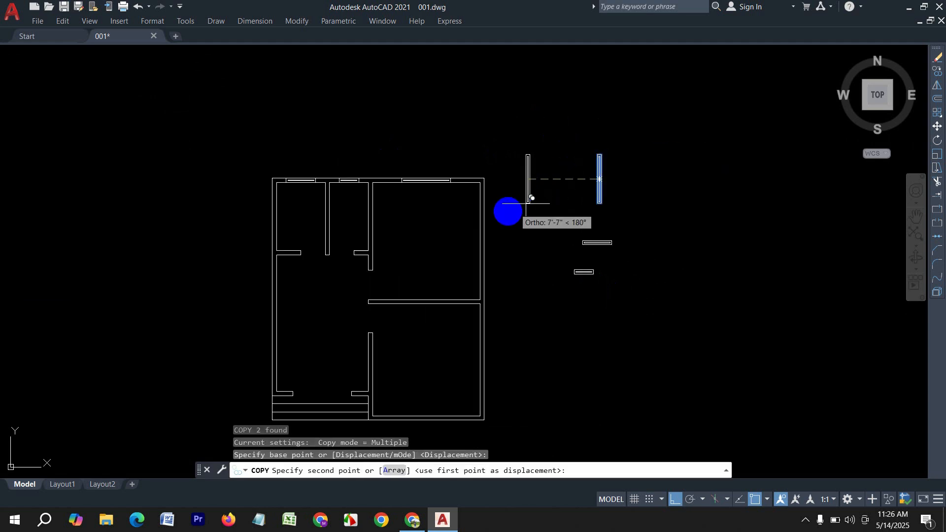
{"action": "left_click", "coordinate": [481, 241]}
{"action": "scroll", "coordinate": [535, 216], "scroll_direction": "down", "scroll_amount": 3}
{"action": "scroll", "coordinate": [513, 276], "scroll_direction": "up", "scroll_amount": 3}
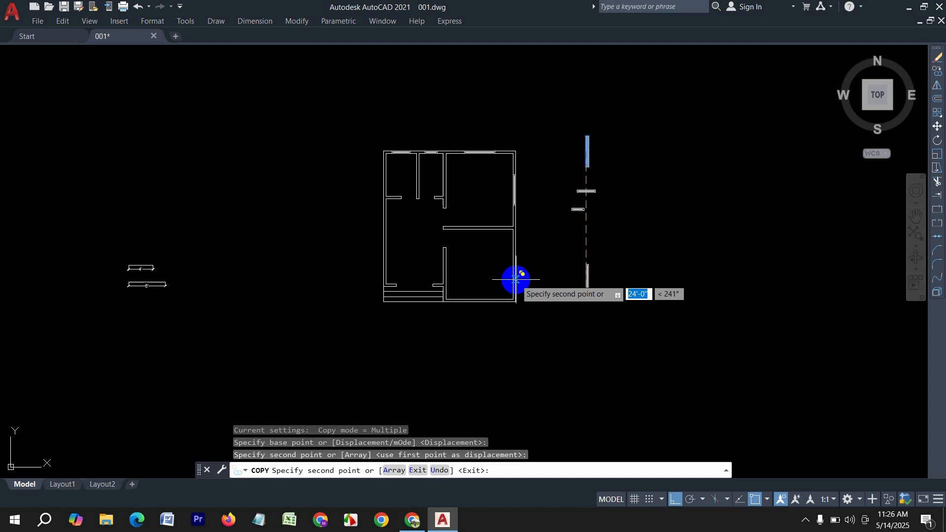
{"action": "left_click", "coordinate": [509, 254]}
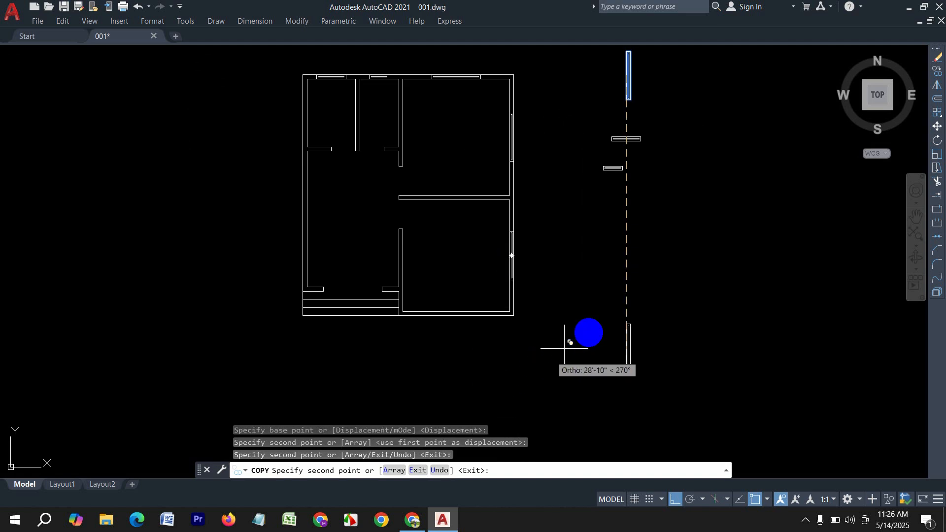
- Copy the vertical 5' window symbol to the left outer wall beside the hall and the upper-left room, and end the command
{"action": "scroll", "coordinate": [592, 328], "scroll_direction": "down", "scroll_amount": 2}
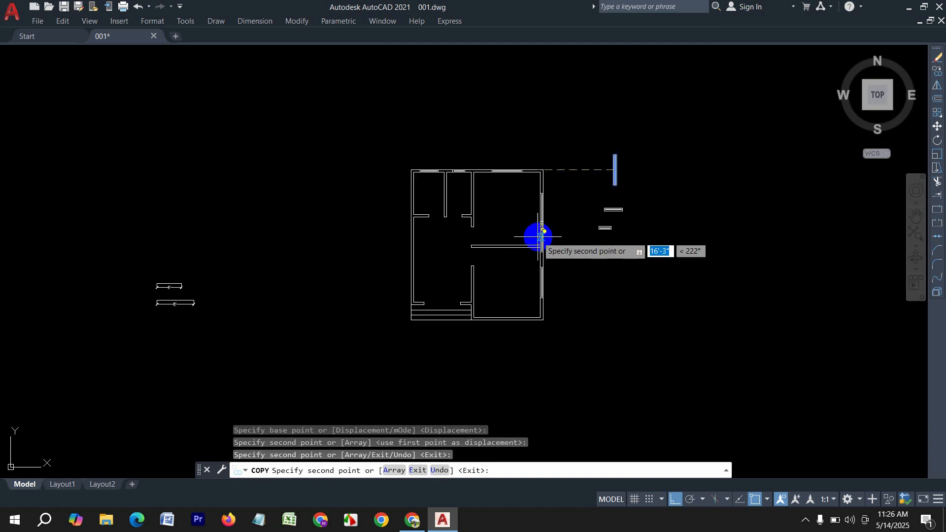
{"action": "scroll", "coordinate": [412, 224], "scroll_direction": "up", "scroll_amount": 4}
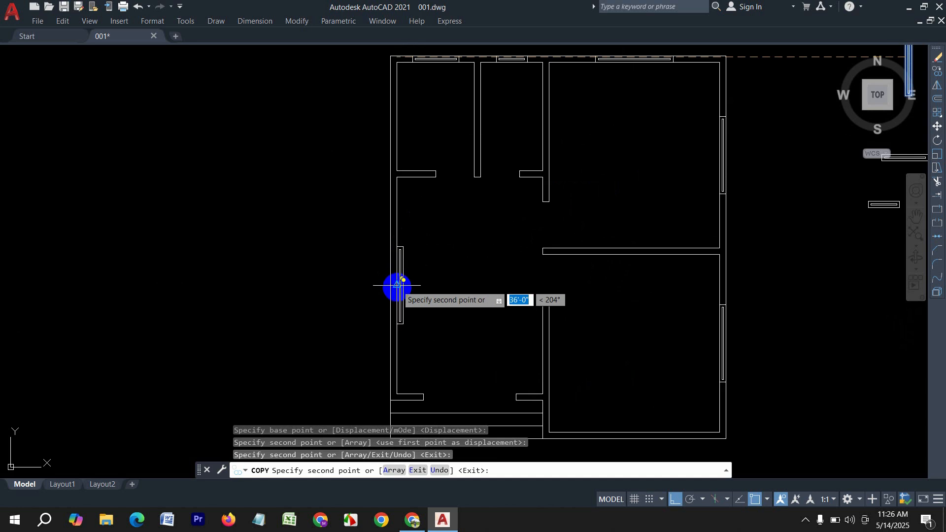
{"action": "left_click", "coordinate": [399, 285]}
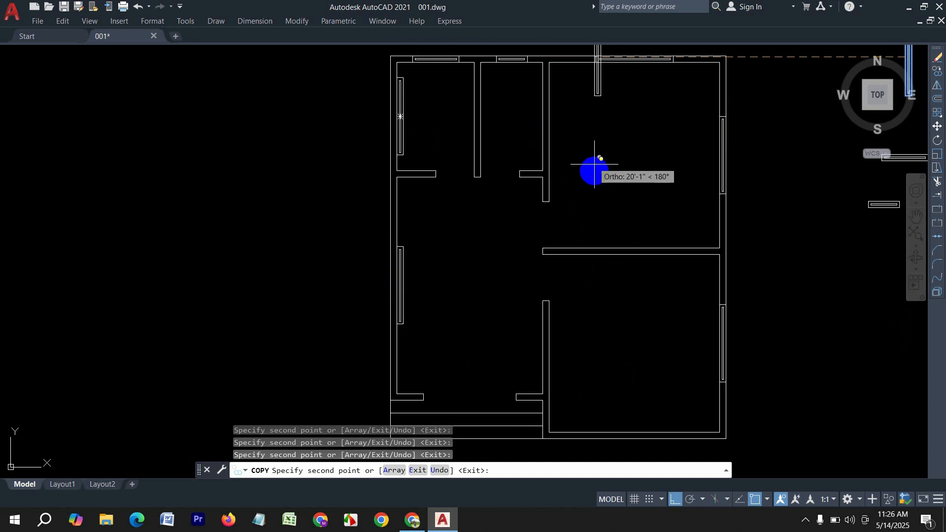
{"action": "key", "text": "Escape"}
- Move the hall's 5' window symbol from its inner edge midpoint onto the wall's inner face so it sits within the left outer wall
{"action": "scroll", "coordinate": [374, 352], "scroll_direction": "up", "scroll_amount": 4}
{"action": "left_click", "coordinate": [482, 295]}
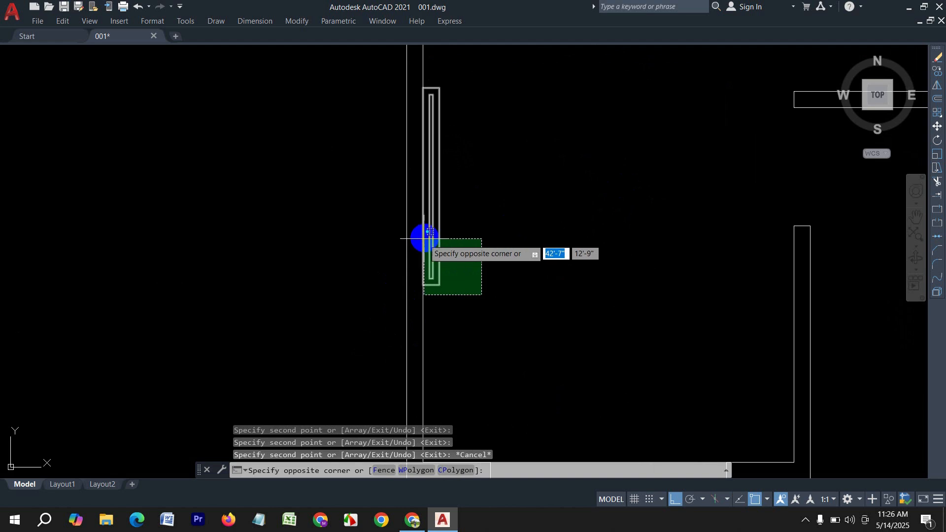
{"action": "left_click", "coordinate": [427, 240]}
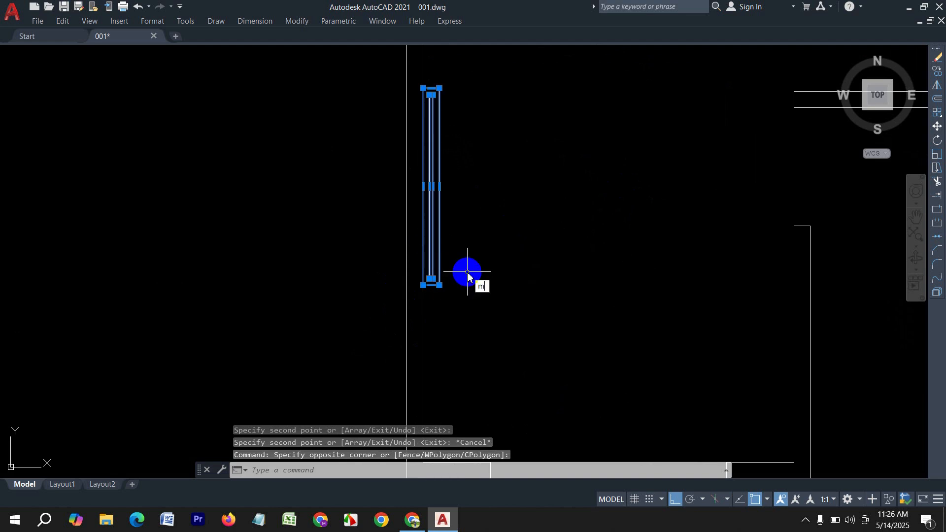
{"action": "type", "text": "m"}
{"action": "key", "text": "Return"}
{"action": "left_click", "coordinate": [438, 187]}
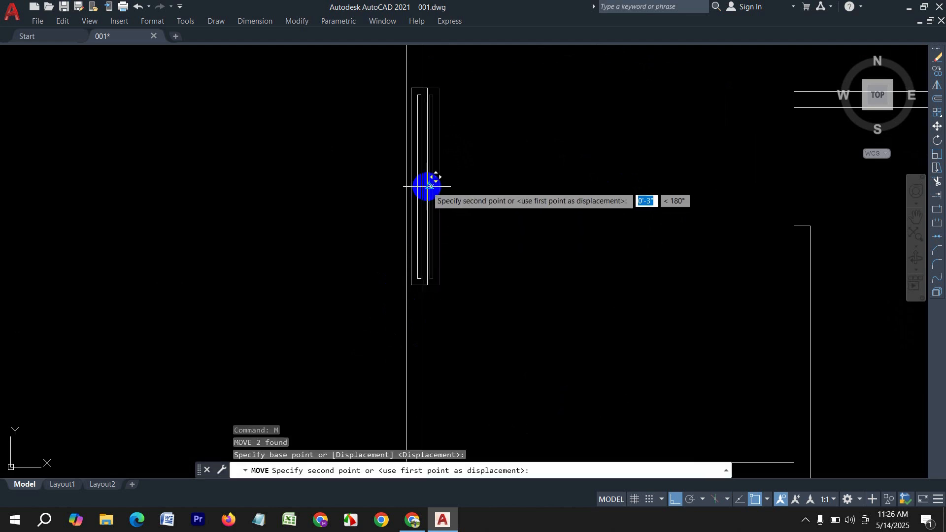
{"action": "left_click", "coordinate": [432, 186]}
- Delete the 5' window symbol at the left wall of the upper-left room, both its outer and inner rectangles
{"action": "scroll", "coordinate": [432, 186], "scroll_direction": "down", "scroll_amount": 5}
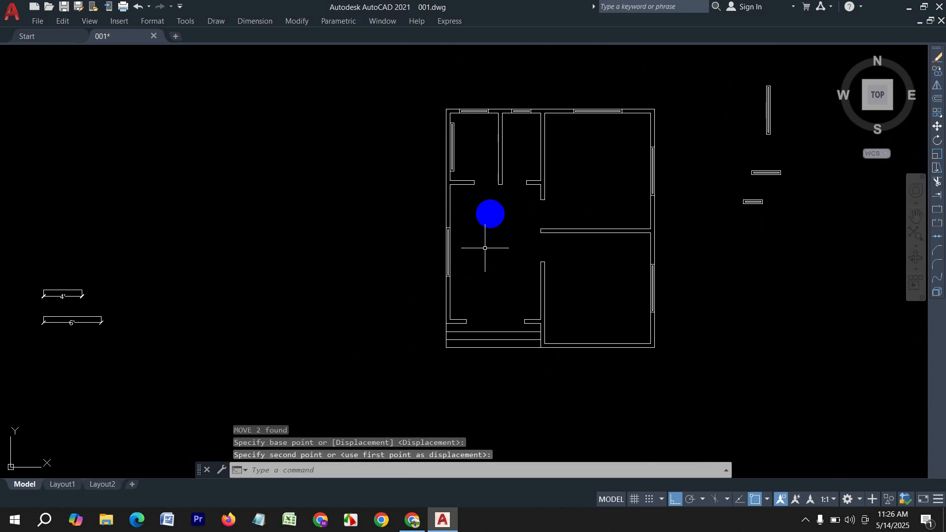
{"action": "scroll", "coordinate": [452, 153], "scroll_direction": "up", "scroll_amount": 5}
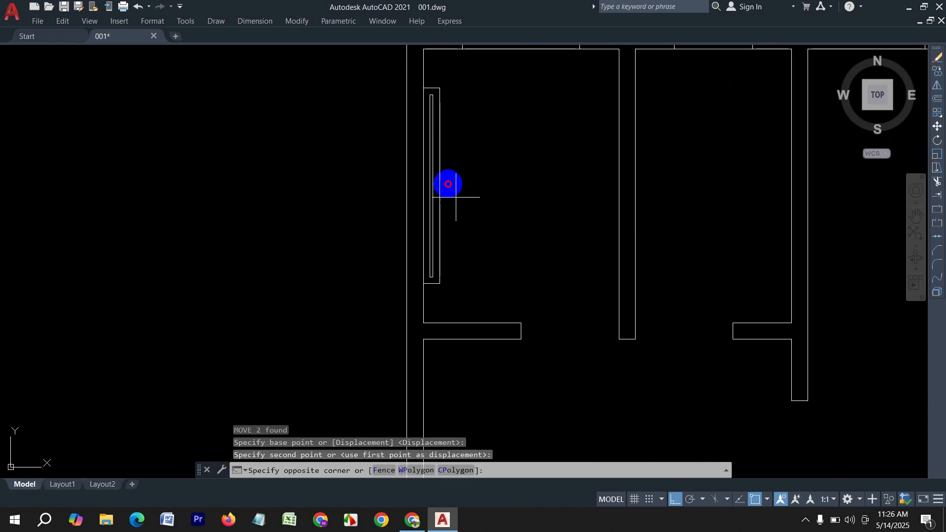
{"action": "left_click", "coordinate": [433, 152]}
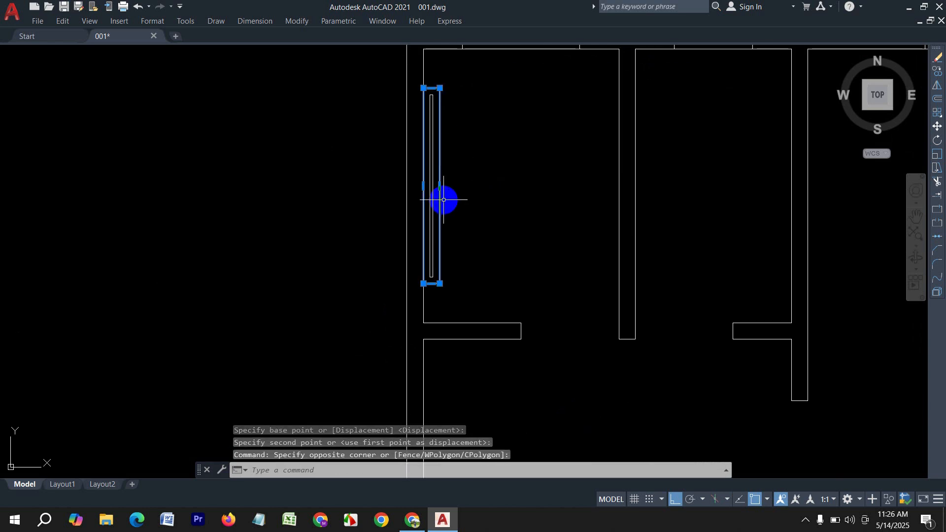
{"action": "left_click", "coordinate": [430, 191]}
{"action": "key", "text": "Delete"}
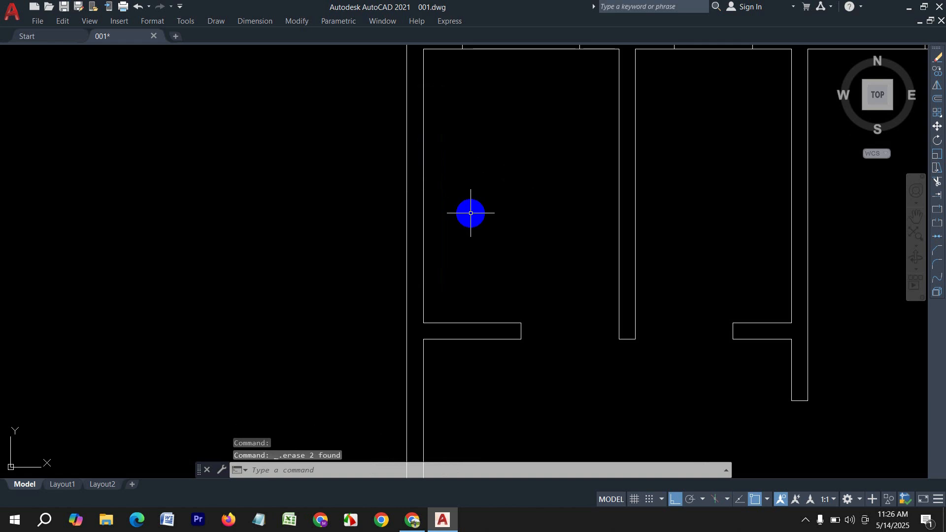
- Rotate the spare 3' window symbol beside the plan by 270° about its right end so it stands vertical
{"action": "scroll", "coordinate": [496, 237], "scroll_direction": "down", "scroll_amount": 5}
{"action": "left_click", "coordinate": [770, 260]}
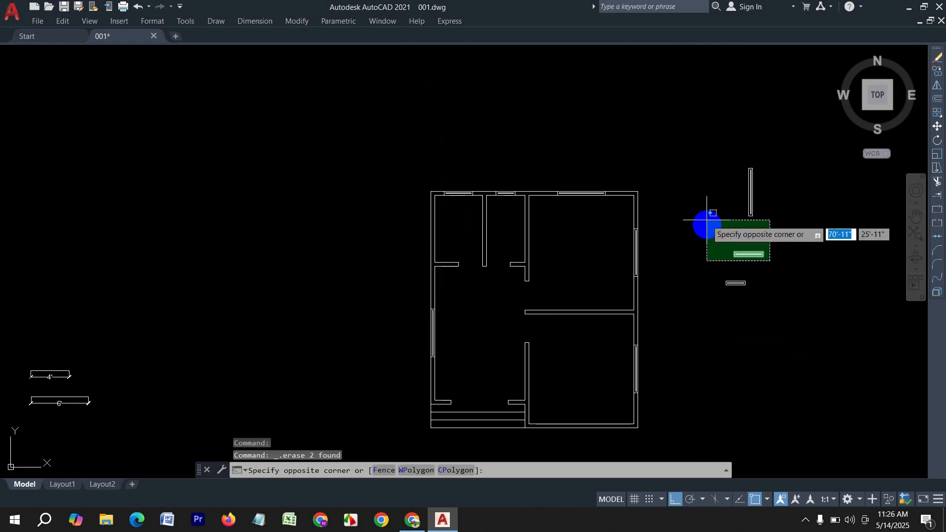
{"action": "left_click", "coordinate": [712, 247]}
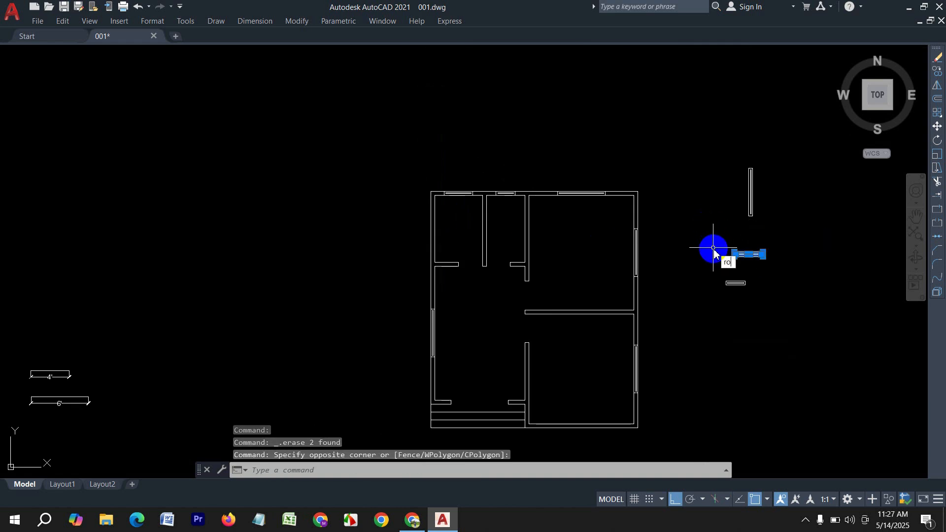
{"action": "key", "text": "Return"}
{"action": "left_click", "coordinate": [763, 256]}
{"action": "left_click", "coordinate": [776, 277]}
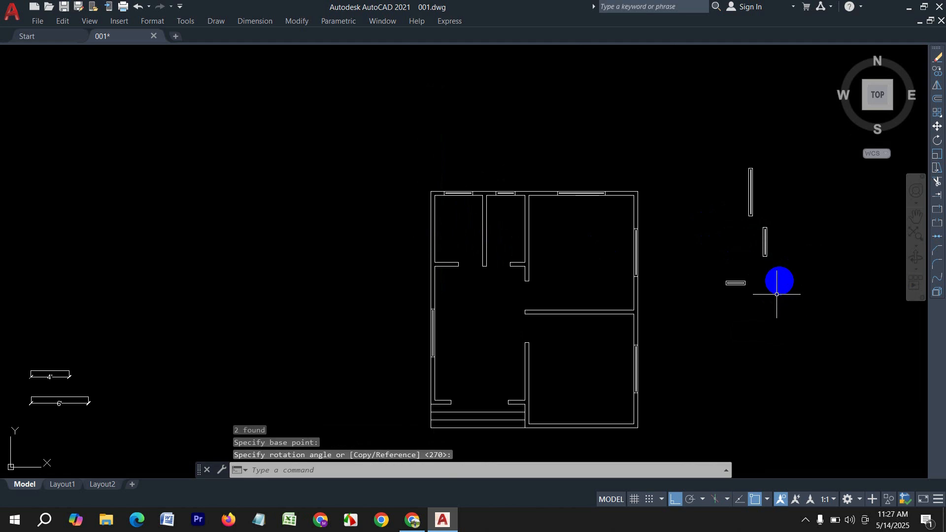
- Copy the vertical 3' window symbol into the left outer wall, midway along the upper-left room, and end the command
{"action": "left_click", "coordinate": [783, 258]}
{"action": "left_click", "coordinate": [764, 222]}
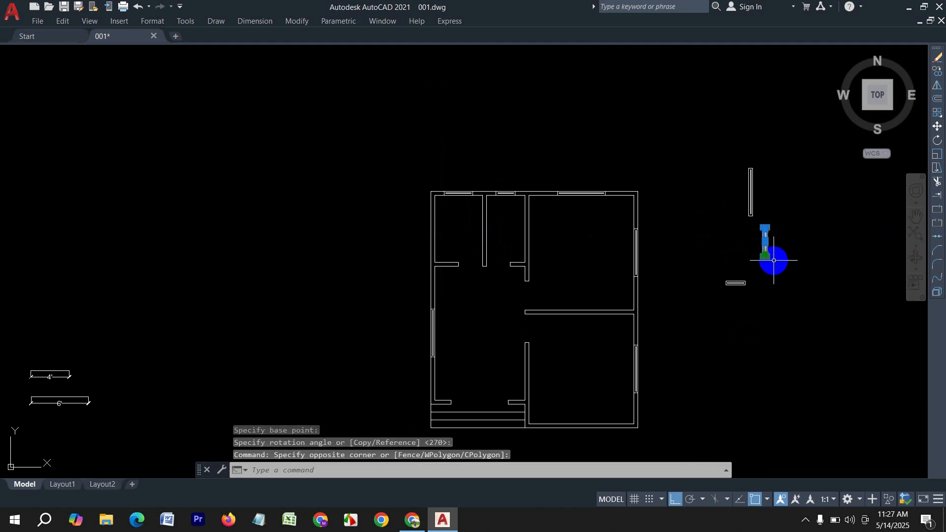
{"action": "type", "text": "cp"}
{"action": "key", "text": "Return"}
{"action": "scroll", "coordinate": [768, 244], "scroll_direction": "up", "scroll_amount": 2}
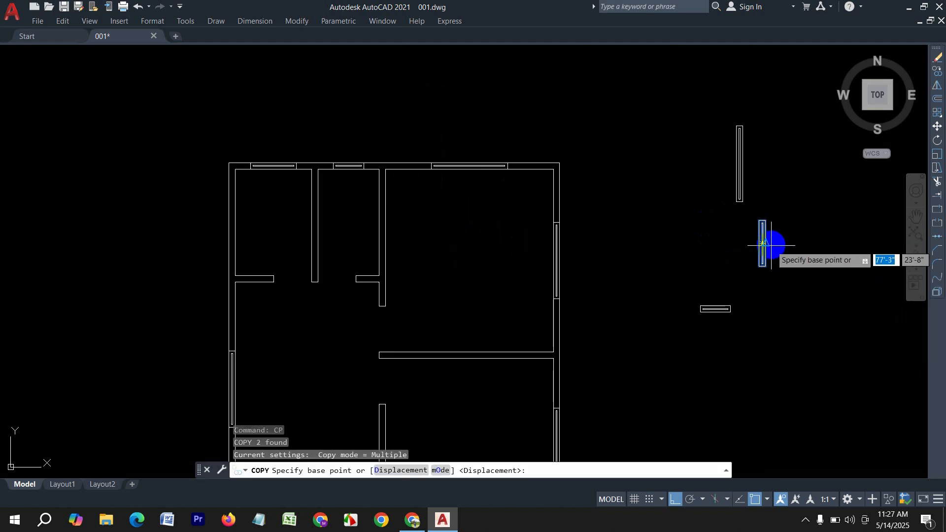
{"action": "left_click", "coordinate": [763, 243]}
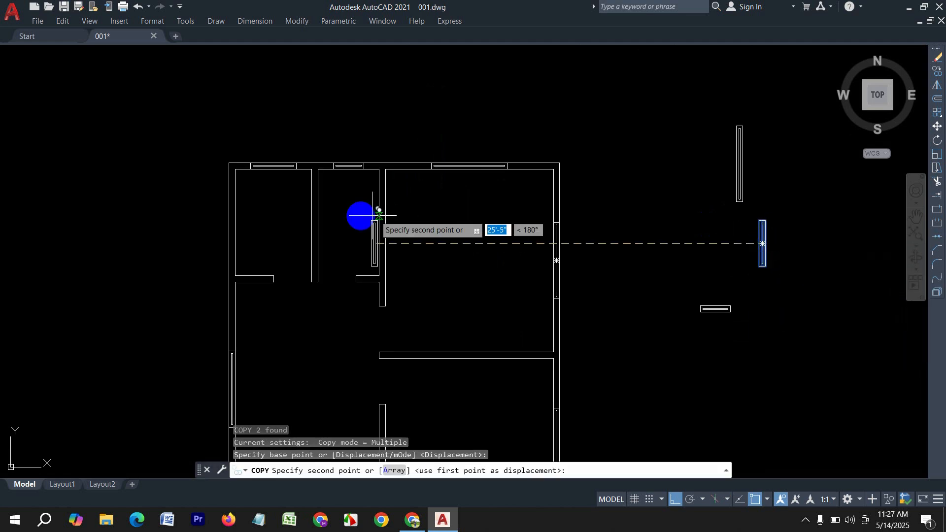
{"action": "left_click", "coordinate": [235, 222]}
{"action": "key", "text": "Escape"}
- Copy the upper-right room's top 5' window symbol straight down into the bottom outer wall of the lower-right room, and end the command
{"action": "scroll", "coordinate": [556, 203], "scroll_direction": "down", "scroll_amount": 4}
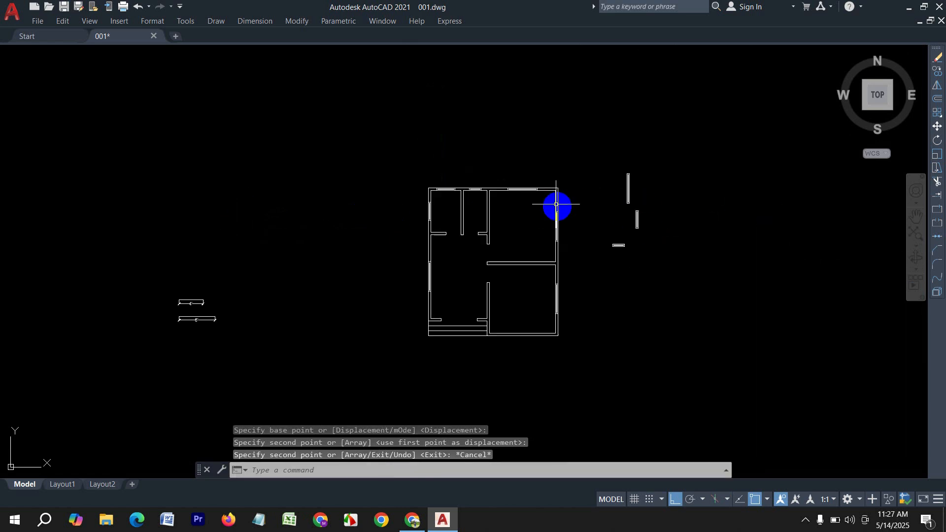
{"action": "scroll", "coordinate": [484, 357], "scroll_direction": "up", "scroll_amount": 4}
{"action": "scroll", "coordinate": [563, 311], "scroll_direction": "down", "scroll_amount": 4}
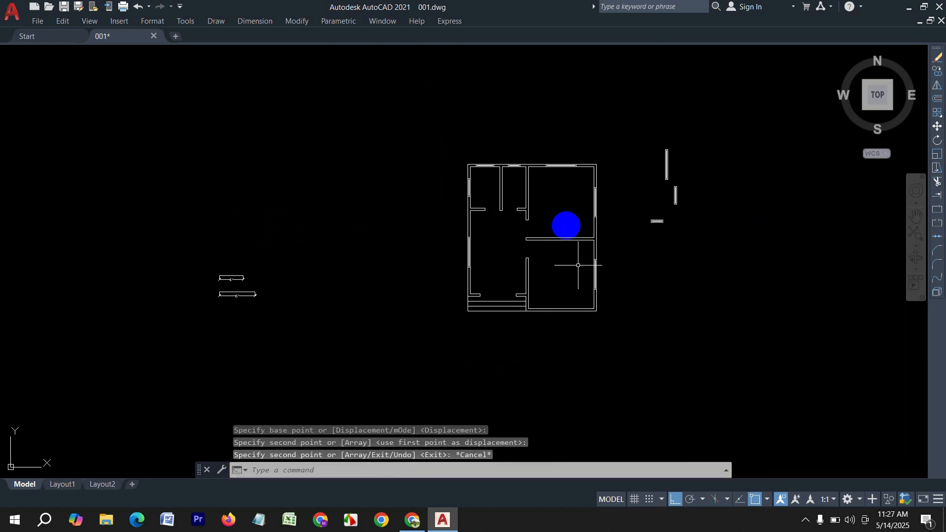
{"action": "scroll", "coordinate": [588, 126], "scroll_direction": "up", "scroll_amount": 12}
{"action": "left_click", "coordinate": [660, 142]}
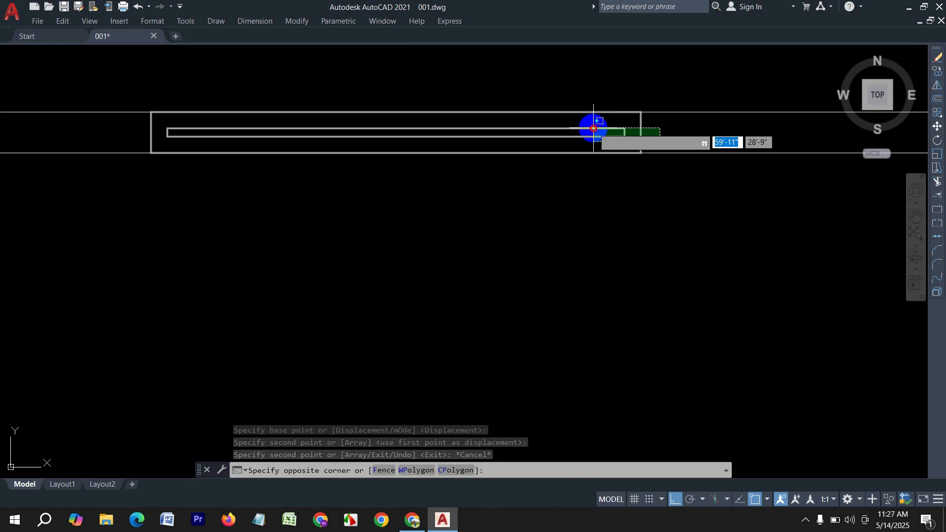
{"action": "left_click", "coordinate": [573, 156]}
{"action": "type", "text": "cp"}
{"action": "key", "text": "Return"}
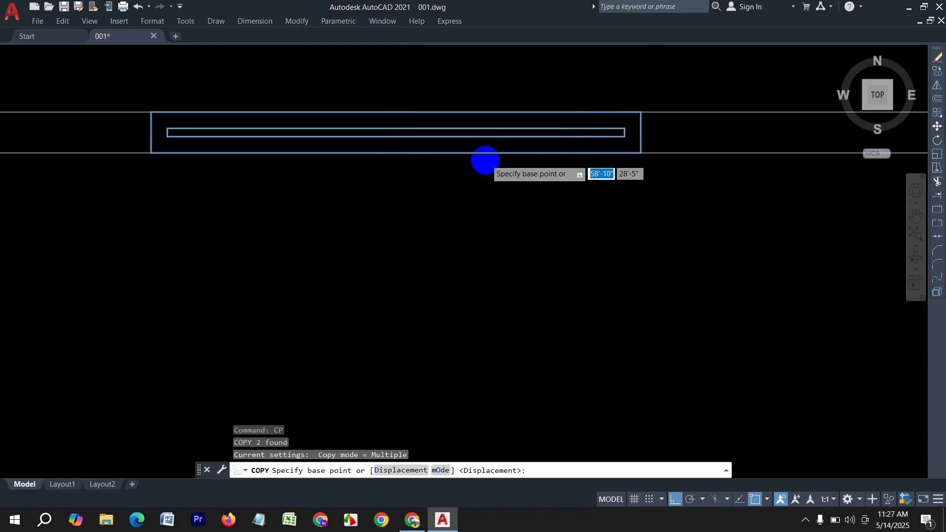
{"action": "scroll", "coordinate": [492, 158], "scroll_direction": "down", "scroll_amount": 3}
{"action": "scroll", "coordinate": [498, 156], "scroll_direction": "up", "scroll_amount": 2}
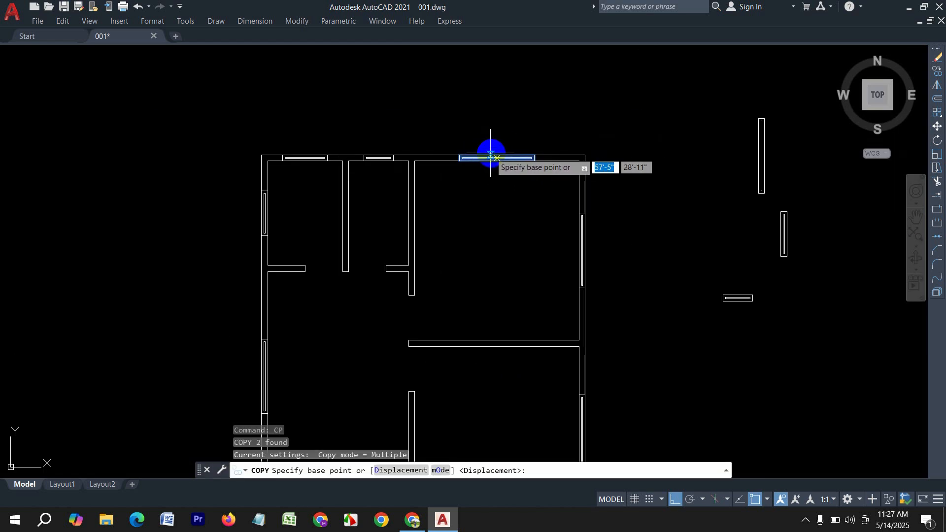
{"action": "left_click", "coordinate": [496, 156]}
{"action": "scroll", "coordinate": [503, 330], "scroll_direction": "up", "scroll_amount": 6}
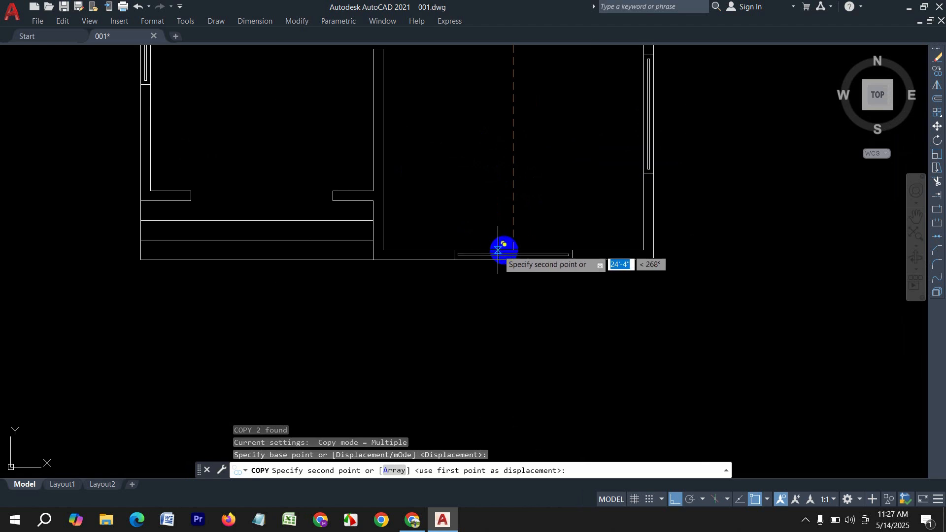
{"action": "left_click", "coordinate": [513, 249]}
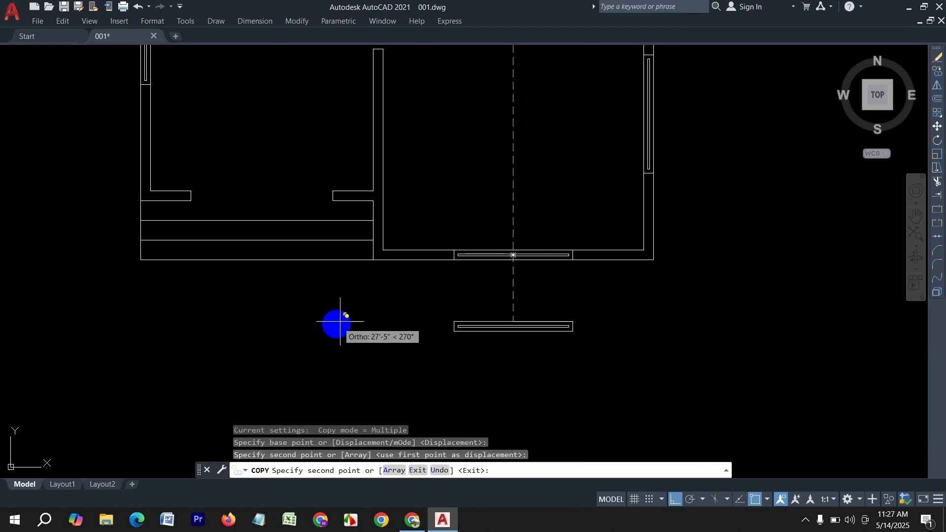
{"action": "scroll", "coordinate": [655, 289], "scroll_direction": "down", "scroll_amount": 4}
{"action": "key", "text": "Escape"}
{"action": "scroll", "coordinate": [514, 296], "scroll_direction": "down", "scroll_amount": 2}
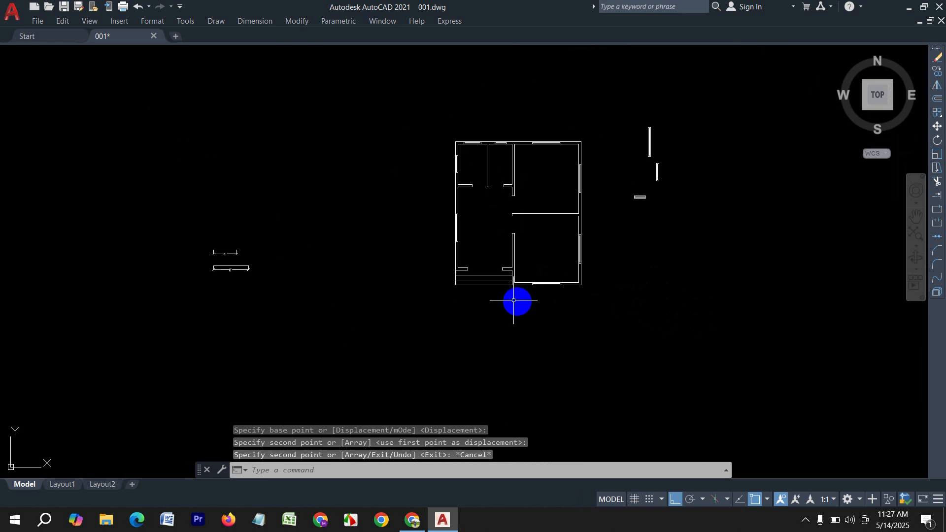
{"action": "scroll", "coordinate": [640, 213], "scroll_direction": "up", "scroll_amount": 2}
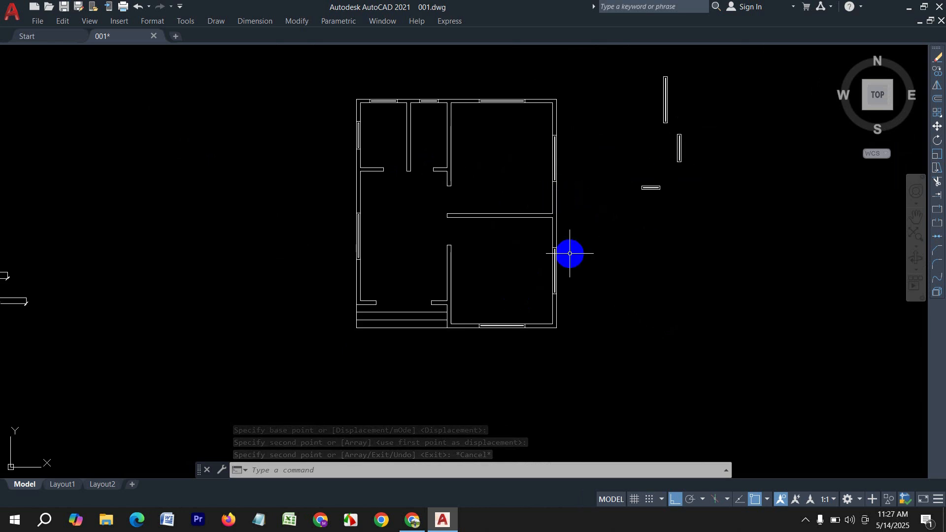
- Measure the upper-right room's inner width and depth with temporary linear dimensions, cancelling each one before placement
{"action": "middle_click_drag", "start_coordinate": [555, 264], "coordinate": [580, 331]}
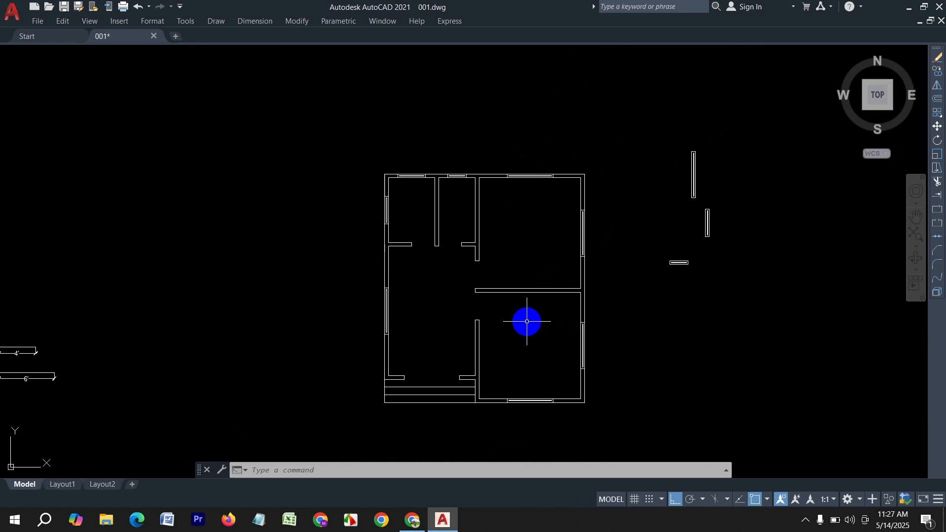
{"action": "scroll", "coordinate": [527, 232], "scroll_direction": "up", "scroll_amount": 4}
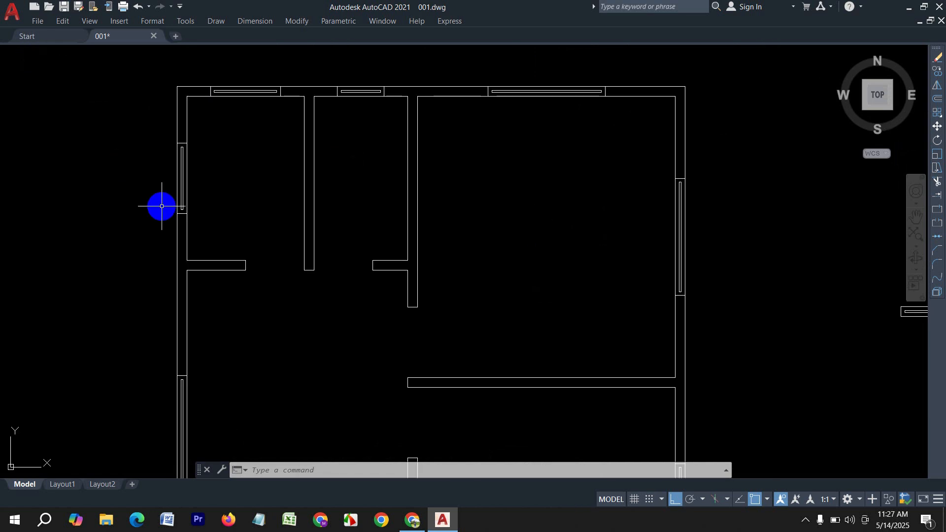
{"action": "type", "text": "dli"}
{"action": "key", "text": "Return"}
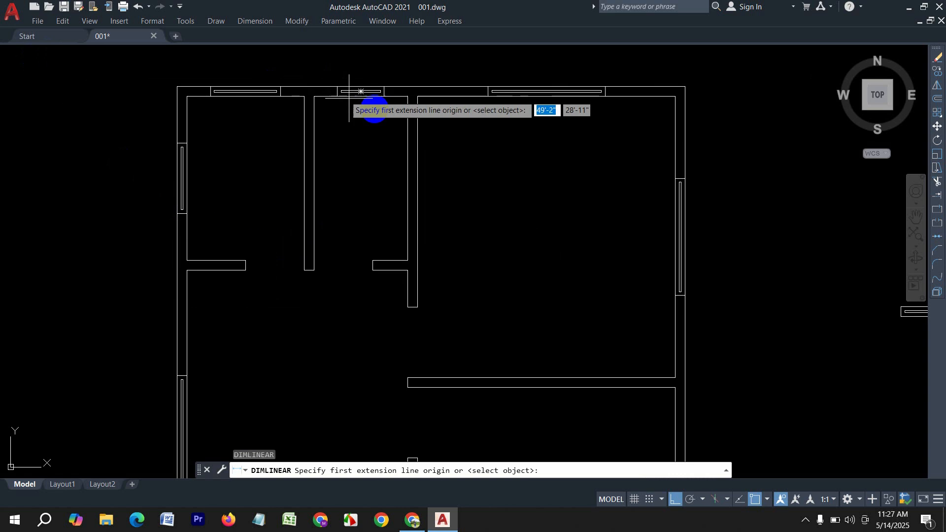
{"action": "left_click", "coordinate": [416, 96]}
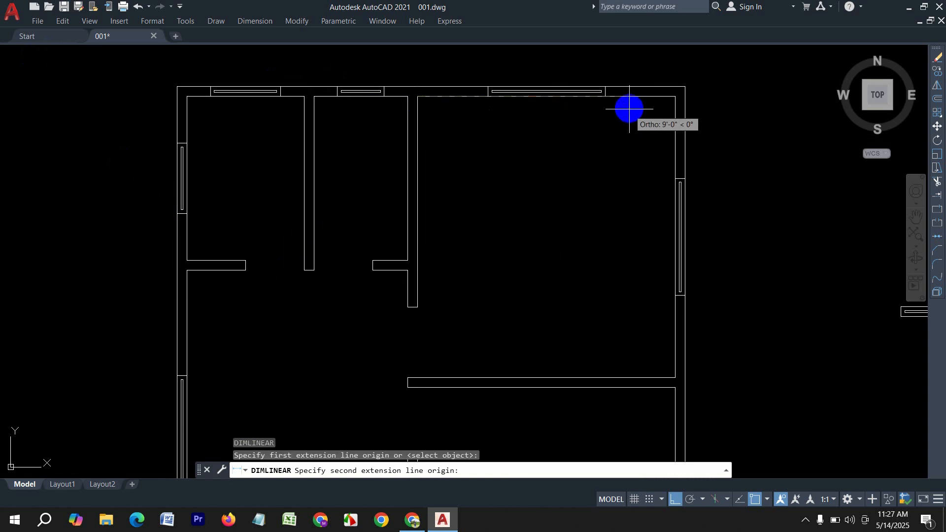
{"action": "left_click", "coordinate": [674, 97]}
{"action": "key", "text": "Escape"}
{"action": "key", "text": "Return"}
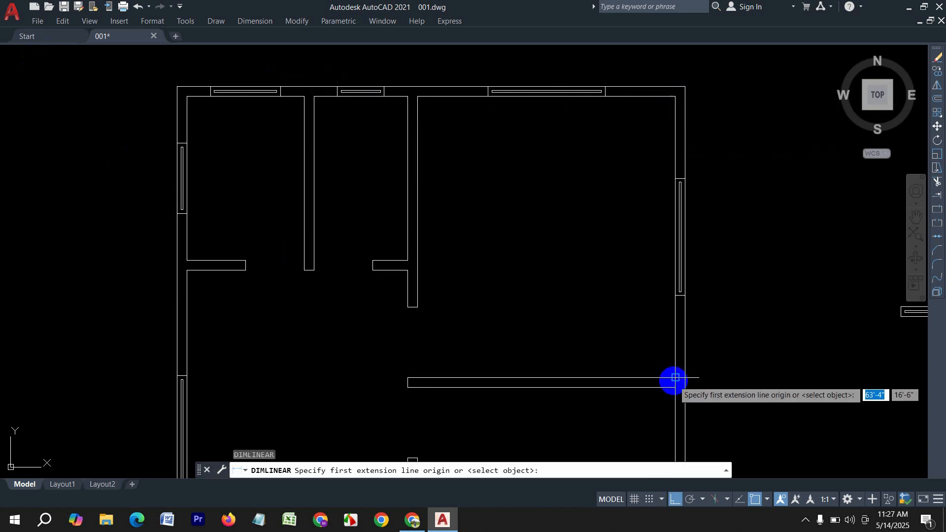
{"action": "left_click", "coordinate": [675, 378]}
{"action": "left_click", "coordinate": [675, 96]}
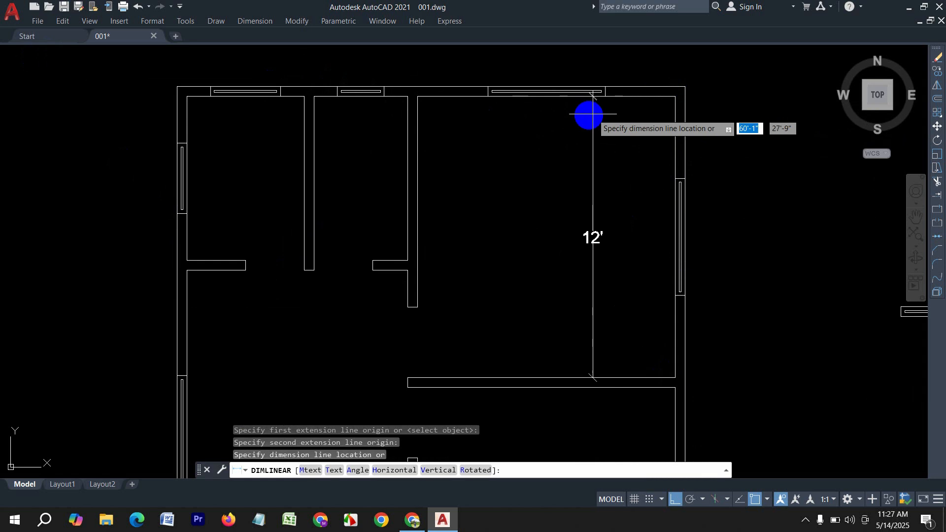
{"action": "key", "text": "Escape"}
- Add multiline text in the upper-right room at 8" height, reading "Bed Room" with "11'-0"x12'-0"" on the second line
{"action": "type", "text": "t"}
{"action": "key", "text": "Return"}
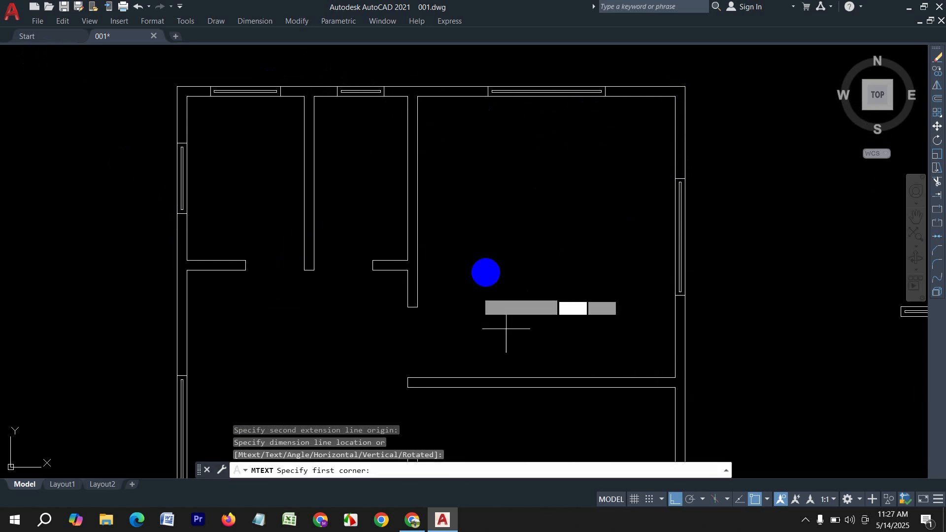
{"action": "left_click", "coordinate": [470, 142]}
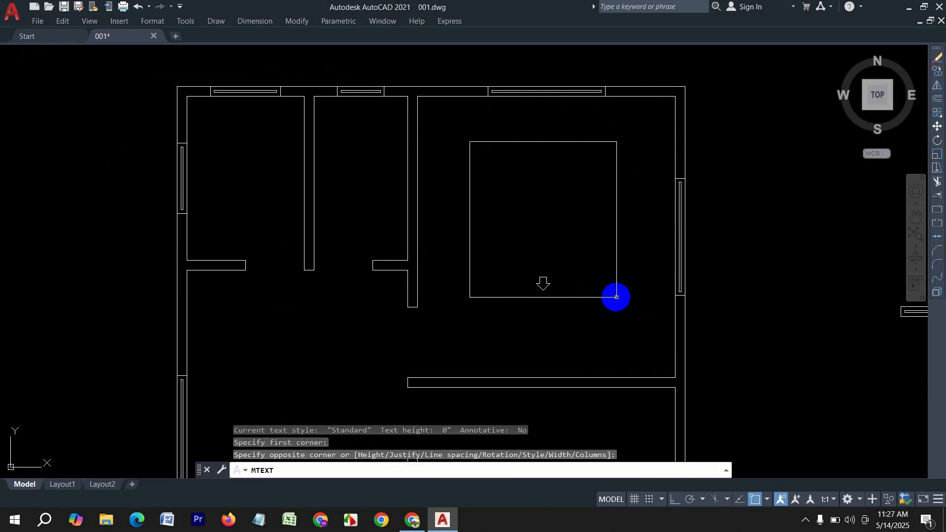
{"action": "left_click", "coordinate": [616, 297]}
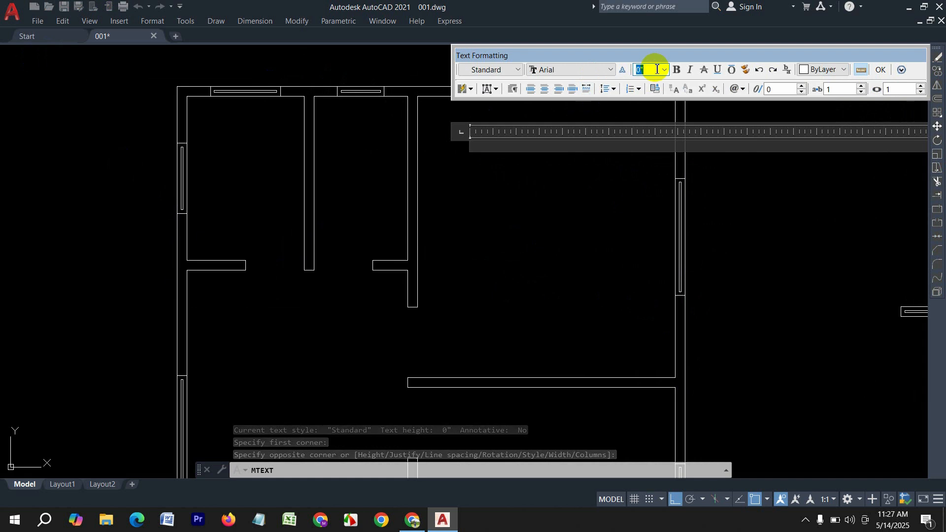
{"action": "type", "text": "8"}
{"action": "key", "text": "Return"}
{"action": "scroll", "coordinate": [466, 232], "scroll_direction": "down", "scroll_amount": 8}
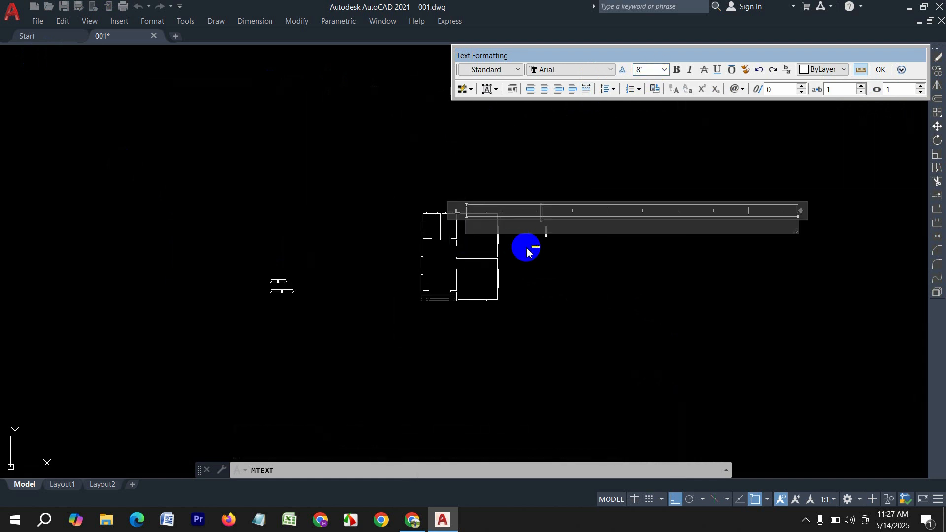
{"action": "type", "text": "Bed"}
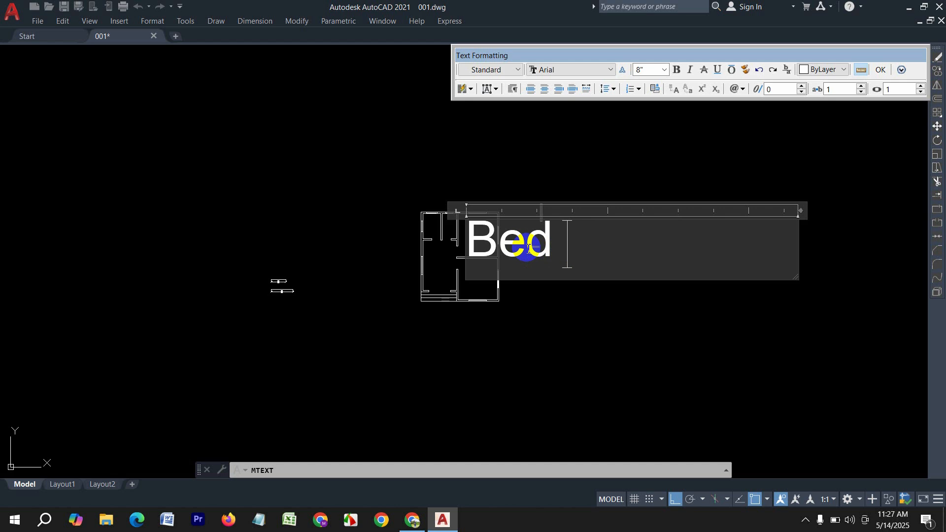
{"action": "type", "text": " Room"}
{"action": "key", "text": "Return"}
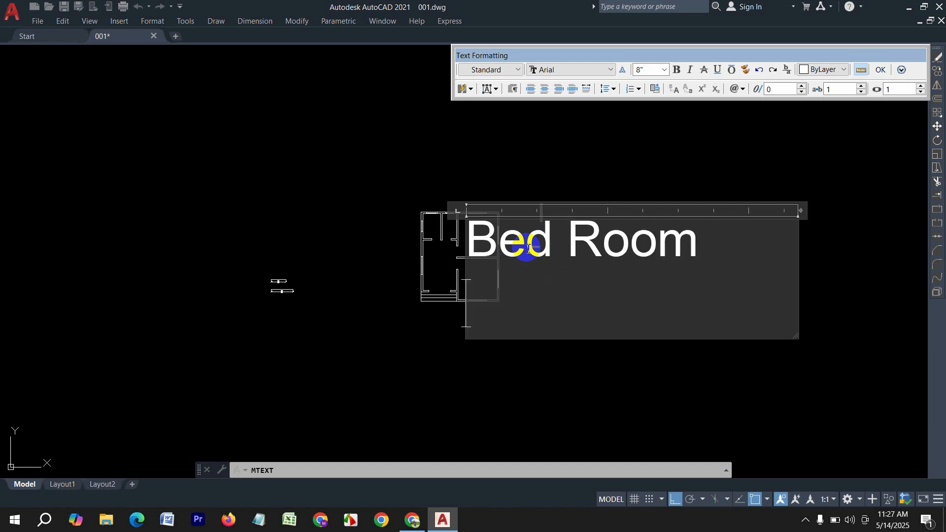
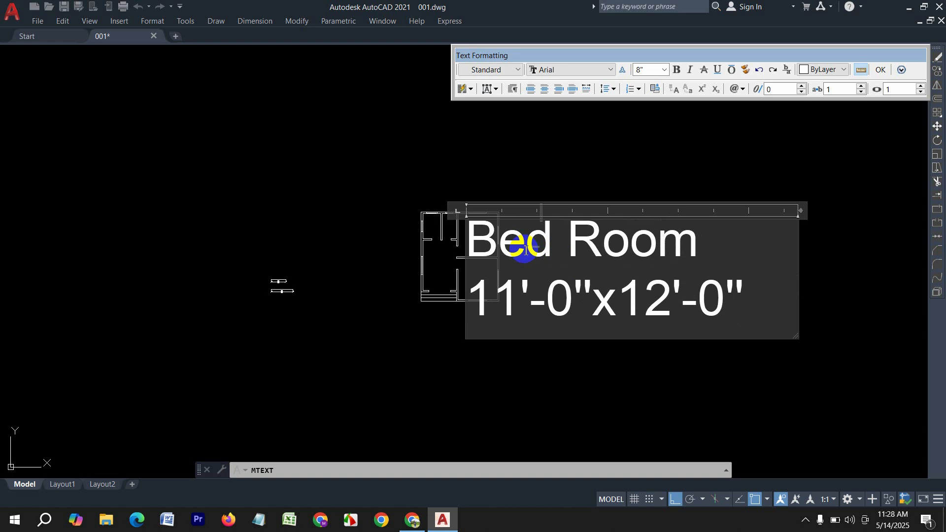
- Centre and italicise both lines of the Bed Room label and finish editing the text
{"action": "key", "text": "ctrl+a"}
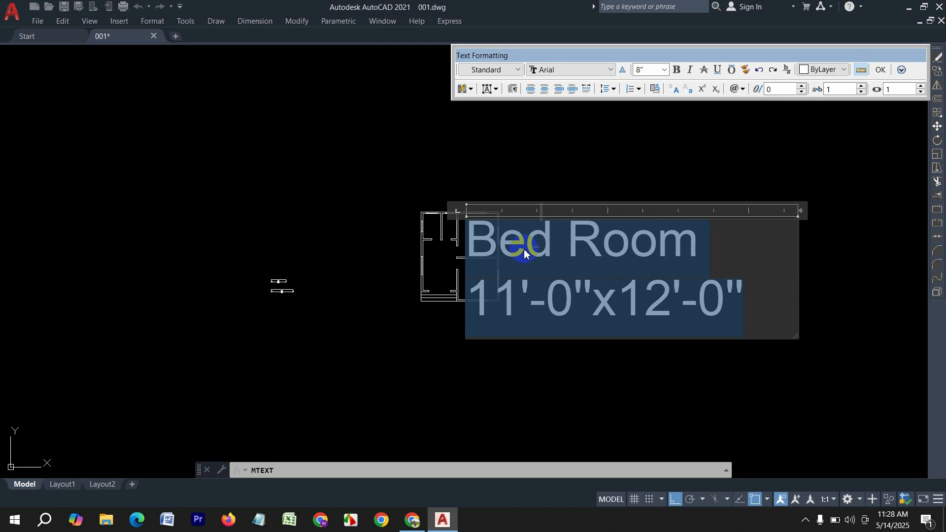
{"action": "left_click", "coordinate": [545, 90]}
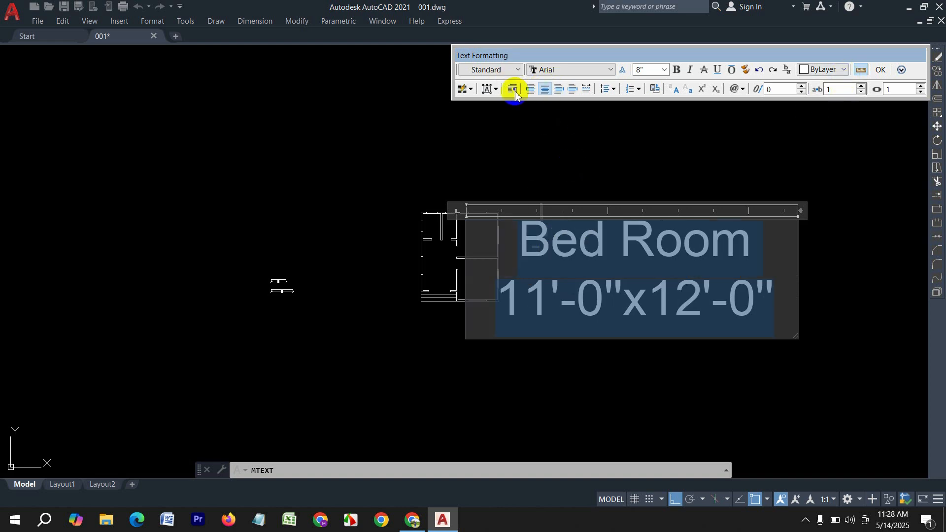
{"action": "left_click", "coordinate": [689, 70]}
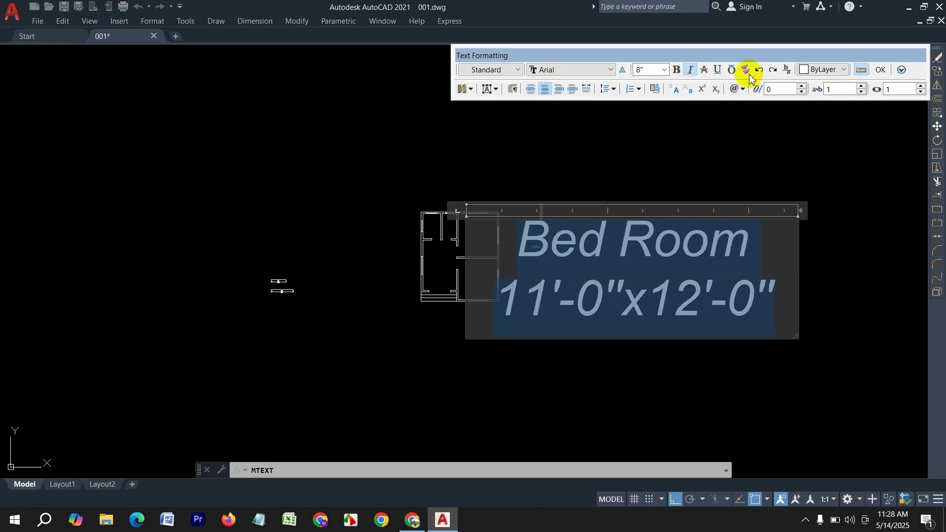
{"action": "left_click", "coordinate": [881, 71]}
{"action": "scroll", "coordinate": [506, 253], "scroll_direction": "up", "scroll_amount": 6}
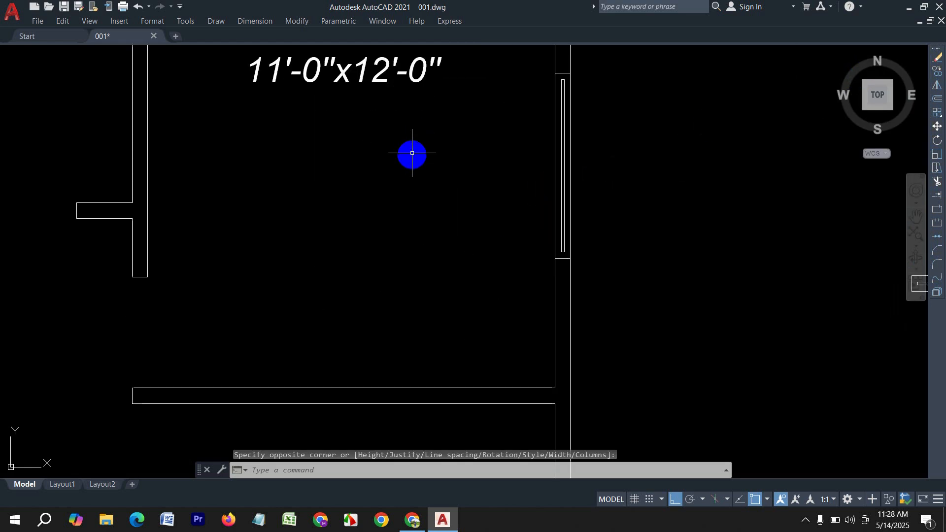
- Move the Bed Room label straight down to the middle of the upper-right room
{"action": "scroll", "coordinate": [412, 153], "scroll_direction": "down", "scroll_amount": 3}
{"action": "left_click", "coordinate": [386, 108]}
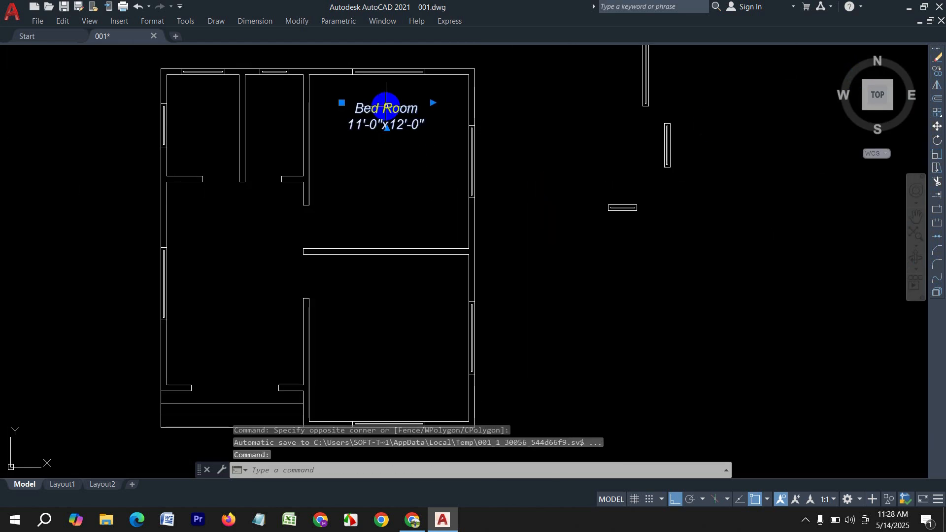
{"action": "key", "text": "Return"}
{"action": "scroll", "coordinate": [391, 110], "scroll_direction": "up", "scroll_amount": 4}
{"action": "left_click", "coordinate": [391, 110]}
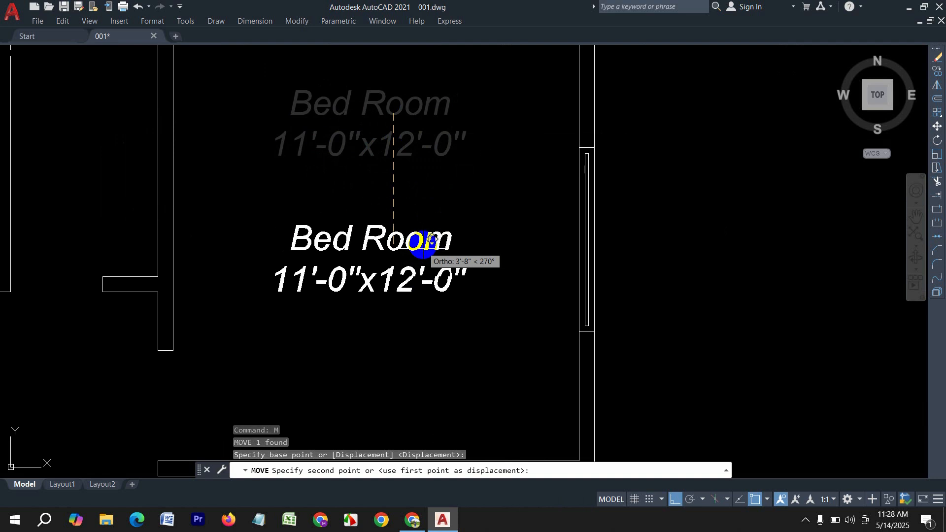
{"action": "scroll", "coordinate": [474, 198], "scroll_direction": "down", "scroll_amount": 6}
{"action": "scroll", "coordinate": [468, 220], "scroll_direction": "up", "scroll_amount": 3}
- Copy the Bed Room label straight down into the middle of the lower-right room
{"action": "left_click", "coordinate": [477, 219]}
{"action": "left_click", "coordinate": [443, 162]}
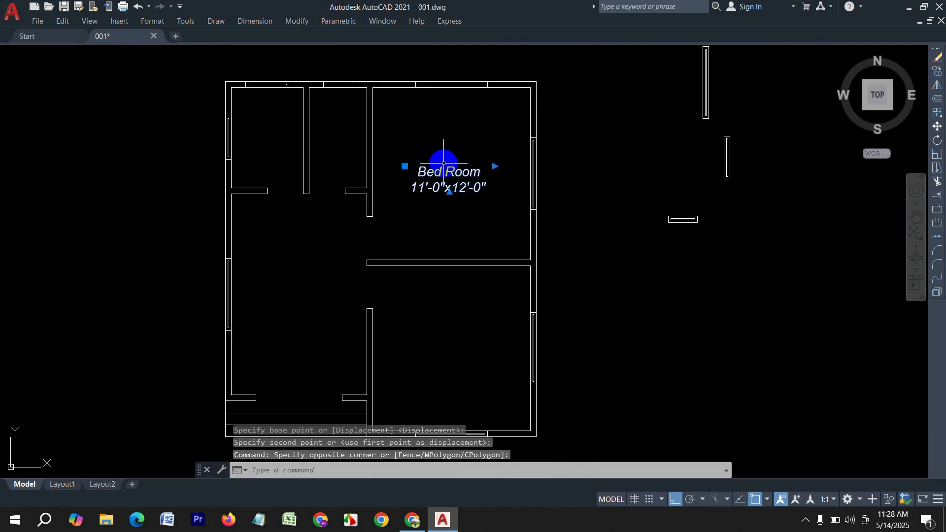
{"action": "type", "text": "c"}
{"action": "key", "text": "Return"}
{"action": "left_click", "coordinate": [405, 166]}
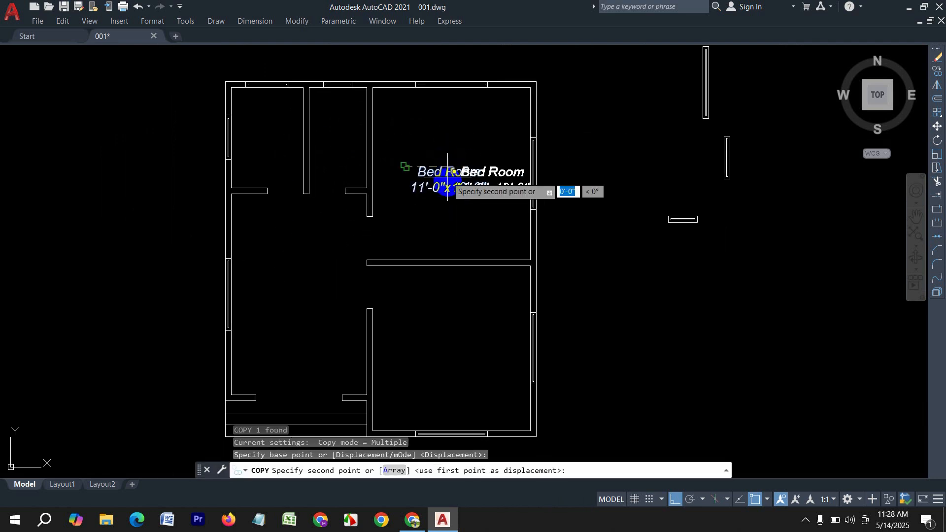
{"action": "left_click", "coordinate": [416, 336]}
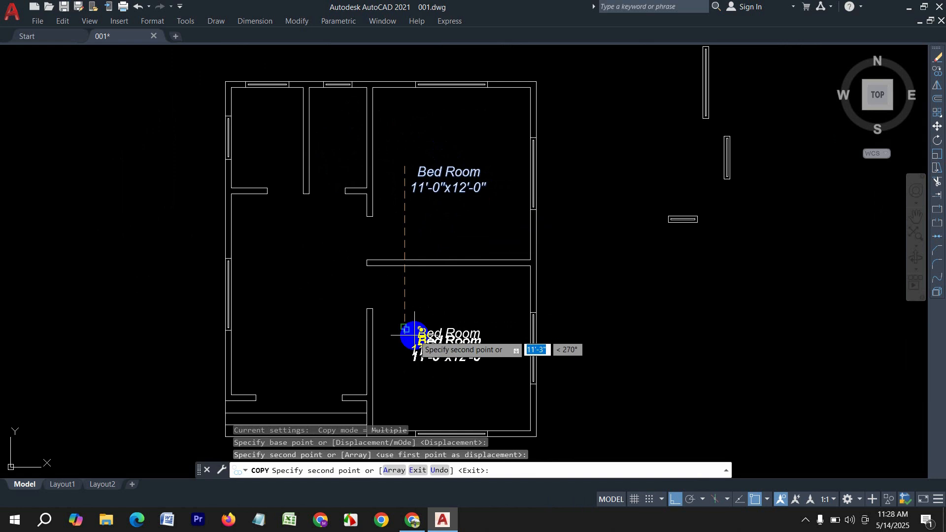
- Turn Ortho off, place another copy of the Bed Room label in the upper-left room, and end the command
{"action": "key", "text": "F8"}
{"action": "scroll", "coordinate": [251, 142], "scroll_direction": "up", "scroll_amount": 4}
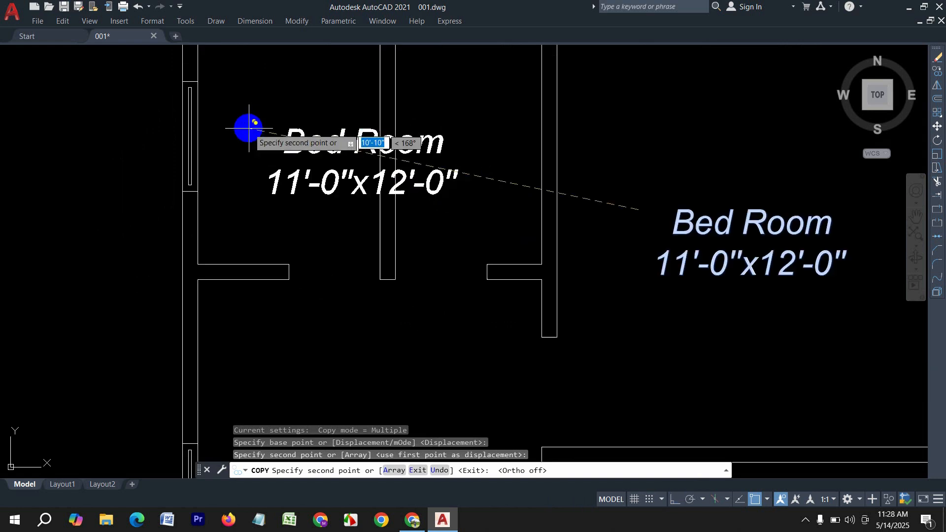
{"action": "left_click", "coordinate": [185, 89]}
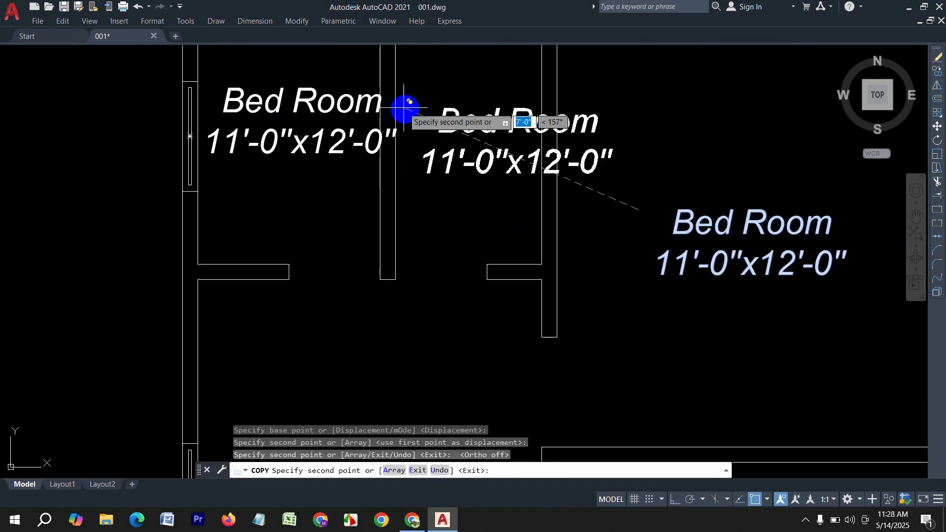
{"action": "key", "text": "Escape"}
{"action": "key", "text": "Escape"}
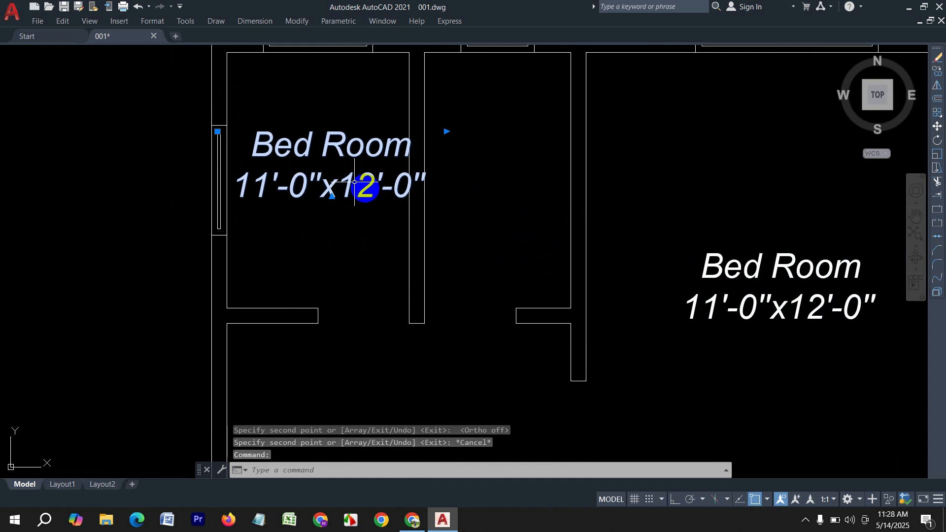
{"action": "key", "text": "Escape"}
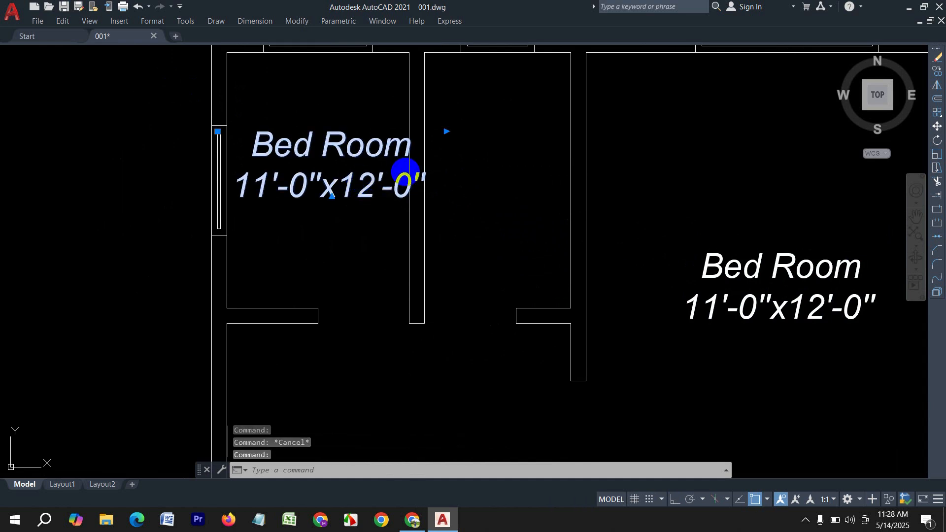
- Replace the upper-left room's label with "Kitchen" over "5'-0"x7'-0"" and set its text height to 6"
{"action": "double_click", "coordinate": [401, 141]}
{"action": "left_click_drag", "start_coordinate": [422, 179], "coordinate": [226, 133]}
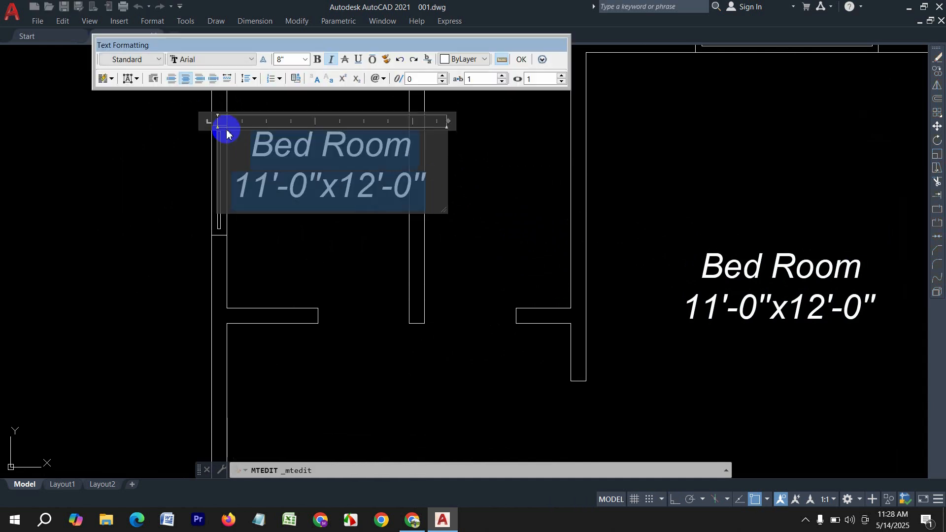
{"action": "key", "text": "Delete"}
{"action": "type", "text": "Kitchen"}
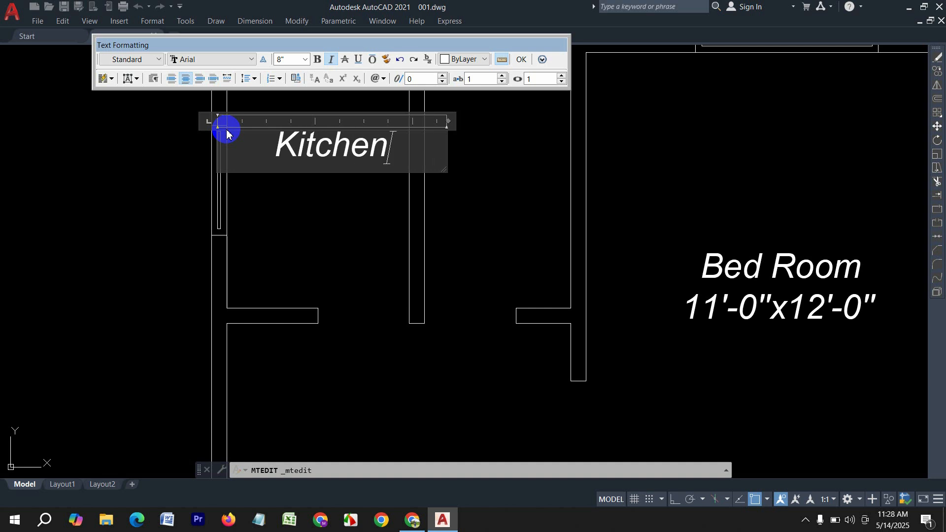
{"action": "key", "text": "Return"}
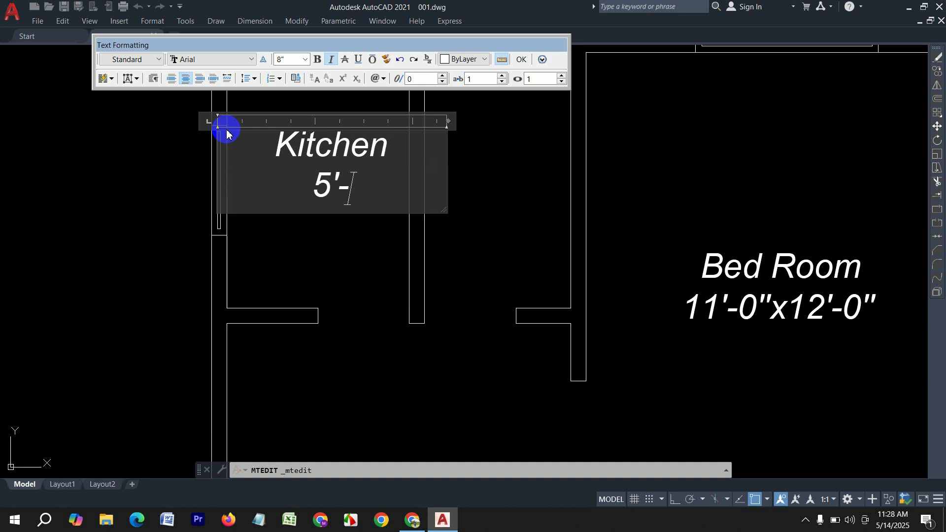
{"action": "type", "text": "5'-0\"x"}
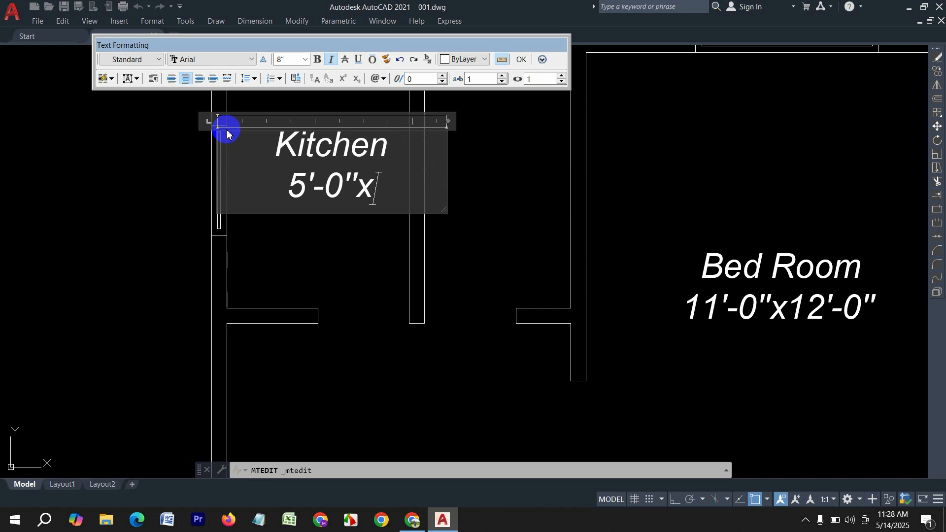
{"action": "type", "text": "7'-0\""}
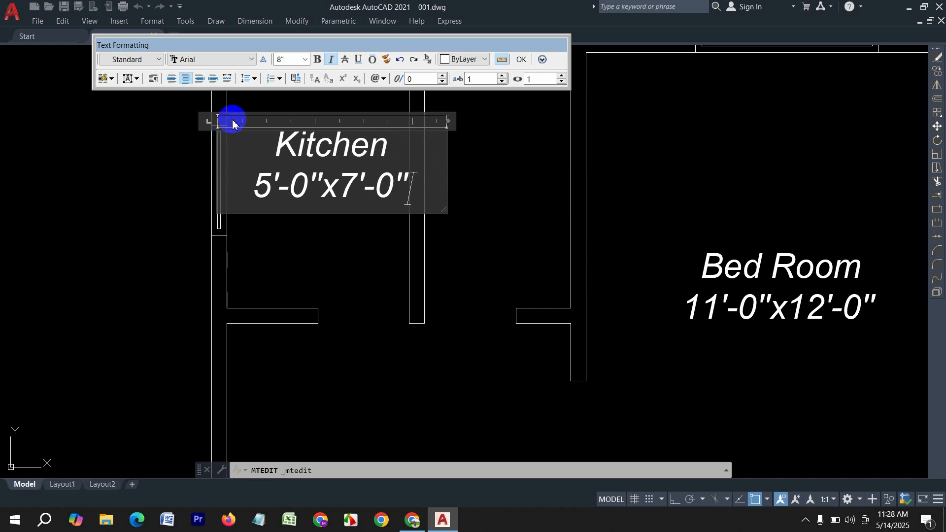
{"action": "key", "text": "ctrl+a"}
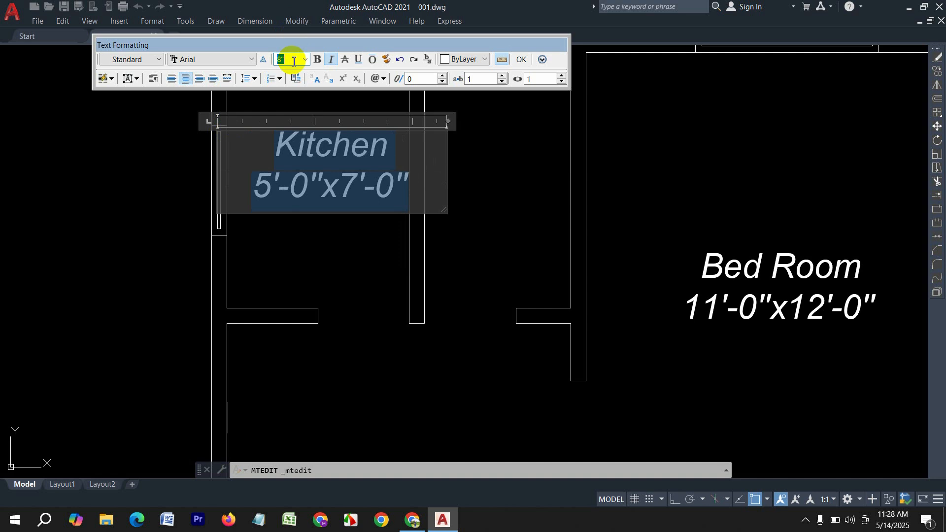
{"action": "left_click", "coordinate": [520, 59]}
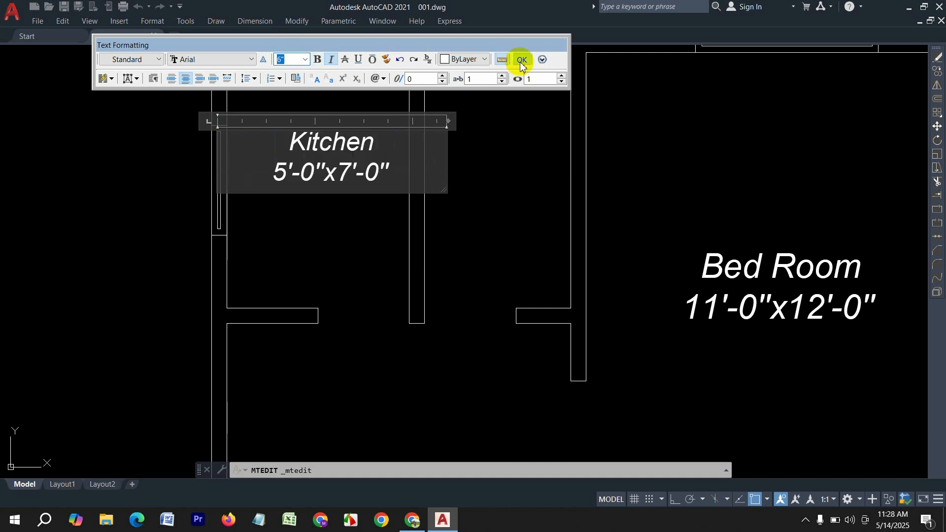
- Copy the Kitchen label horizontally with Ortho on into the middle of the adjacent small room
{"action": "left_click", "coordinate": [354, 229]}
{"action": "left_click", "coordinate": [336, 103]}
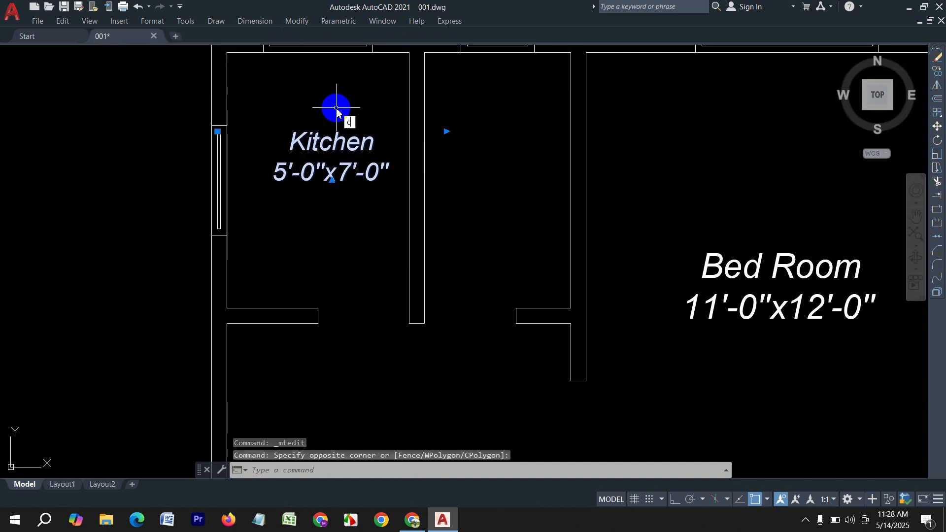
{"action": "type", "text": "o"}
{"action": "key", "text": "Return"}
{"action": "left_click", "coordinate": [445, 132]}
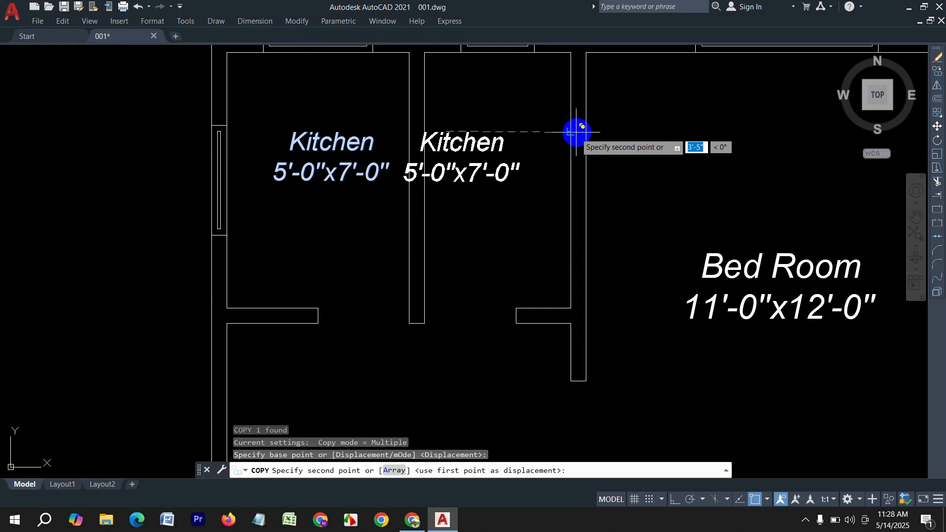
{"action": "key", "text": "F8"}
{"action": "left_click", "coordinate": [619, 131]}
{"action": "key", "text": "Escape"}
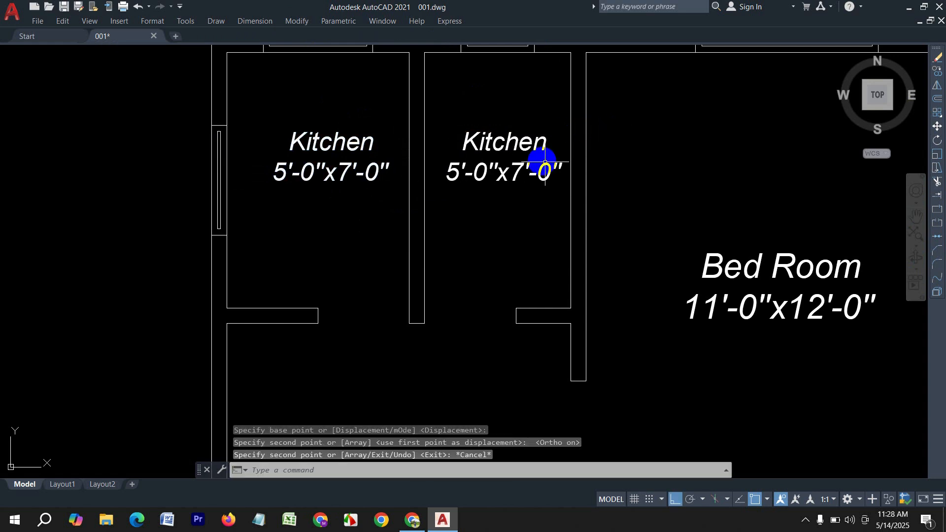
- Change the copied Kitchen label in the second small room to "Toilet" over "4'-0"x7'-0""
{"action": "double_click", "coordinate": [534, 146]}
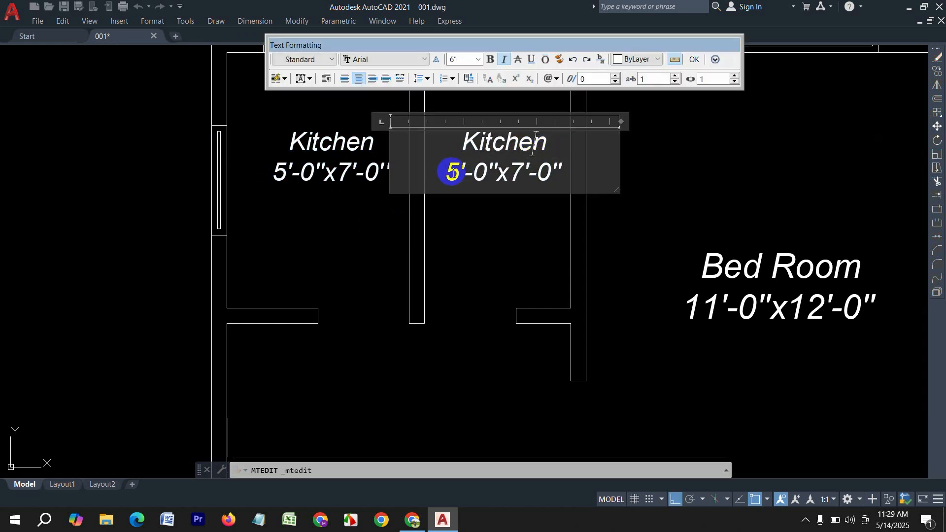
{"action": "left_click", "coordinate": [460, 178]}
{"action": "key", "text": "BackSpace"}
{"action": "type", "text": "4"}
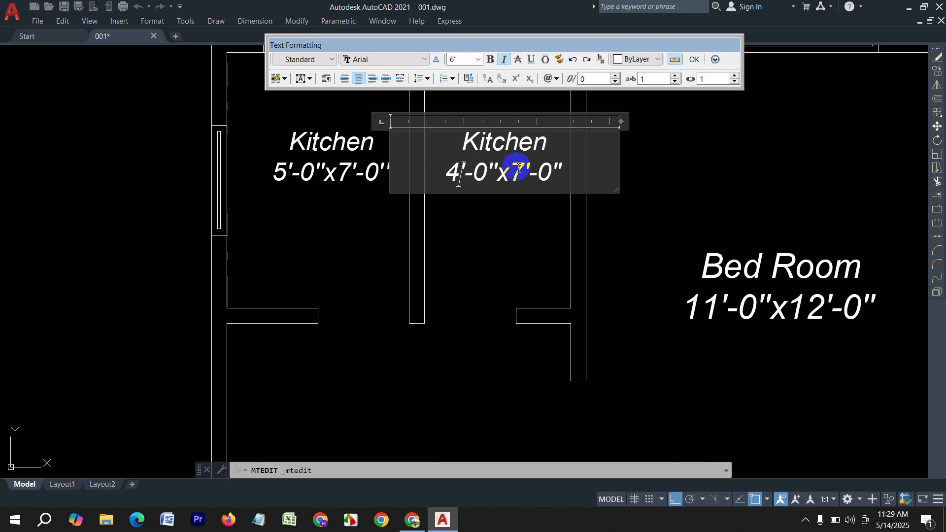
{"action": "left_click_drag", "start_coordinate": [545, 148], "coordinate": [476, 142]}
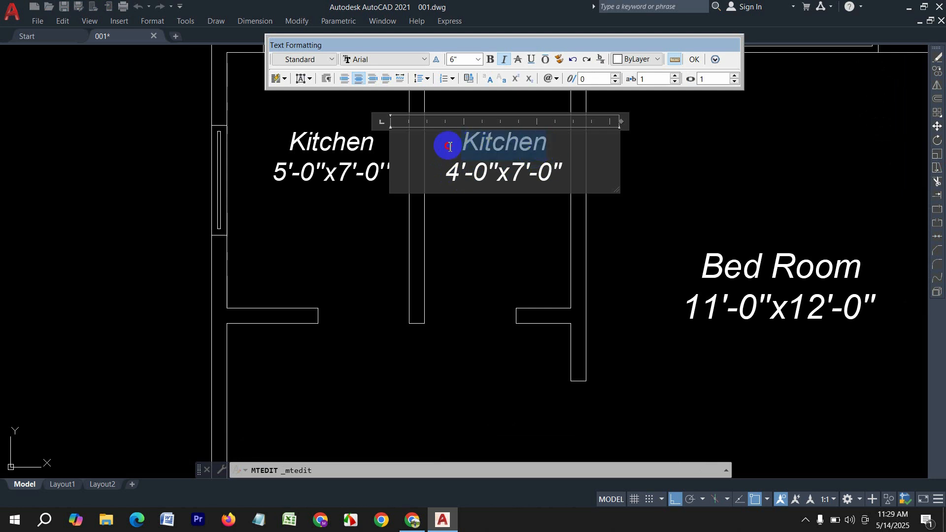
{"action": "type", "text": "T"}
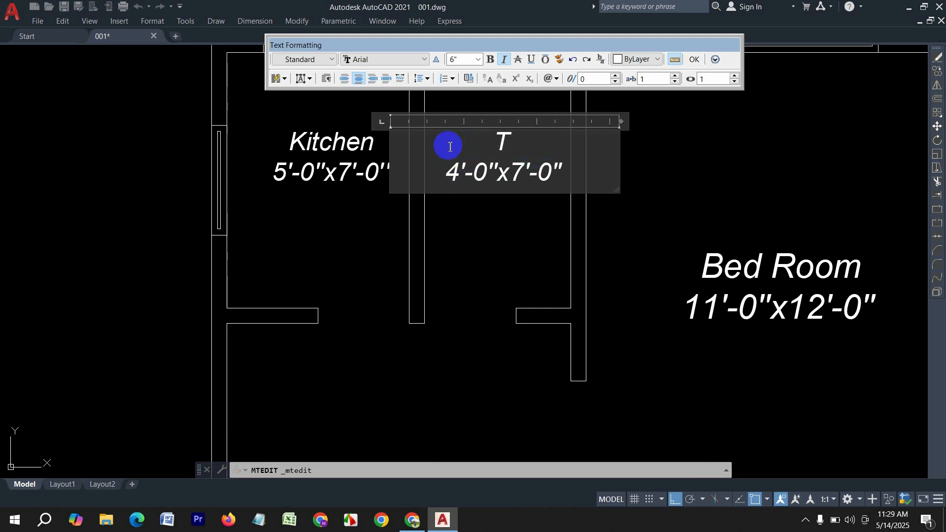
{"action": "type", "text": "oilet"}
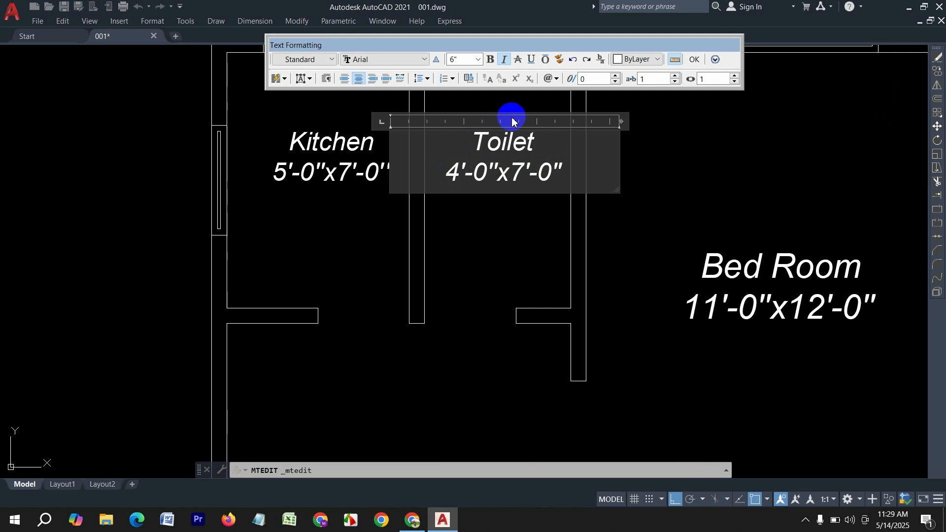
{"action": "left_click", "coordinate": [694, 59]}
{"action": "scroll", "coordinate": [411, 211], "scroll_direction": "down", "scroll_amount": 5}
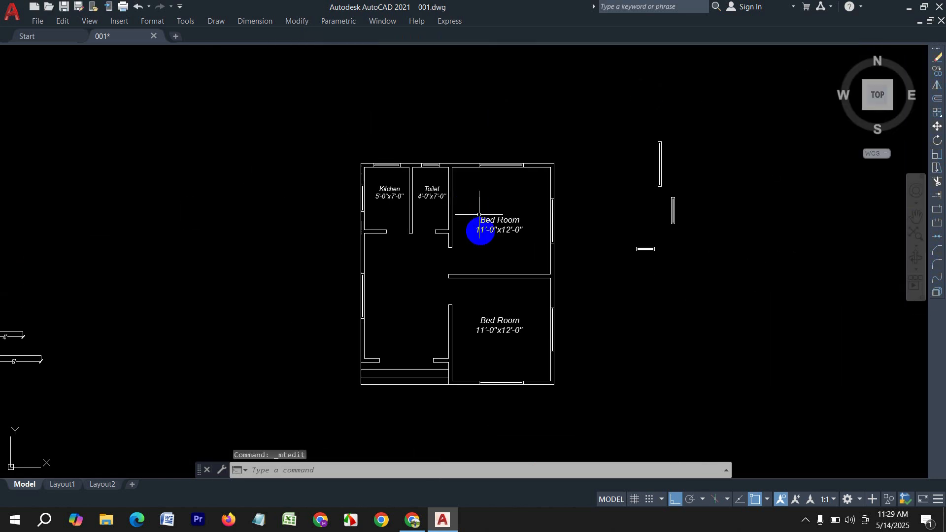
{"action": "scroll", "coordinate": [477, 326], "scroll_direction": "up", "scroll_amount": 2}
{"action": "left_click", "coordinate": [614, 317]}
{"action": "left_click", "coordinate": [530, 207]}
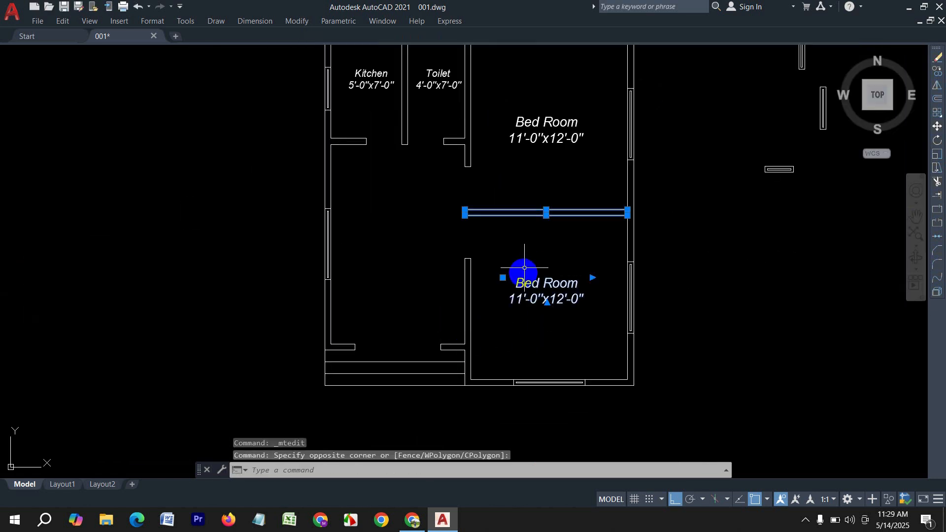
{"action": "key", "text": "Escape"}
- Copy the lower Bed Room label with Ortho off into the large room below the Kitchen and Toilet
{"action": "left_click", "coordinate": [572, 326]}
{"action": "left_click", "coordinate": [555, 272]}
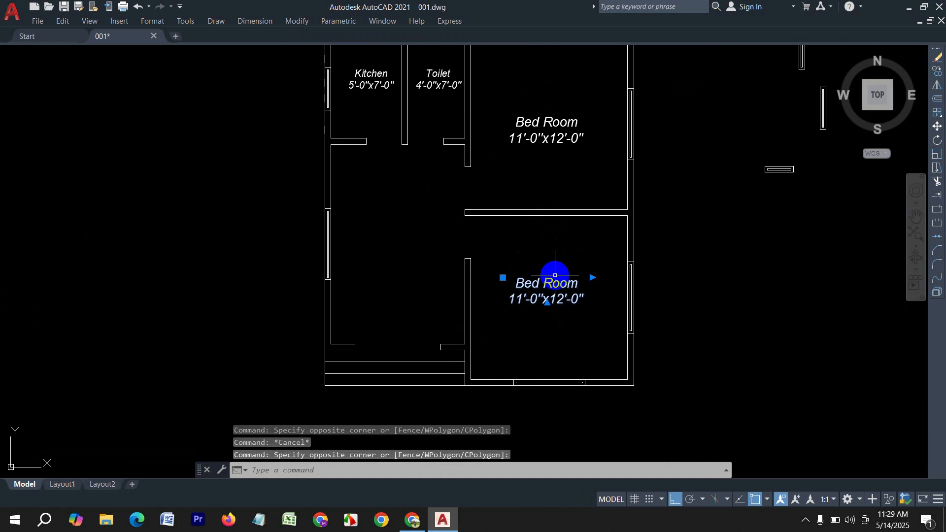
{"action": "type", "text": "co"}
{"action": "key", "text": "Return"}
{"action": "left_click", "coordinate": [503, 278]}
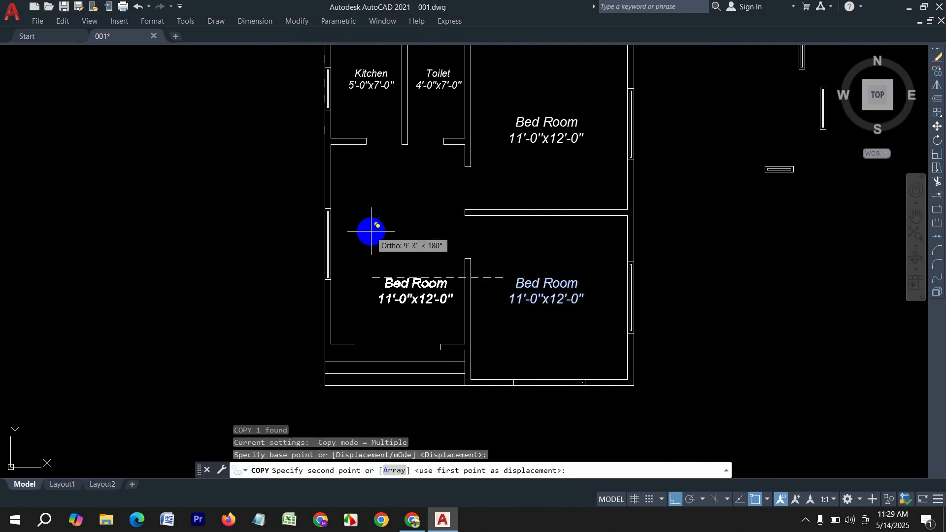
{"action": "key", "text": "F8"}
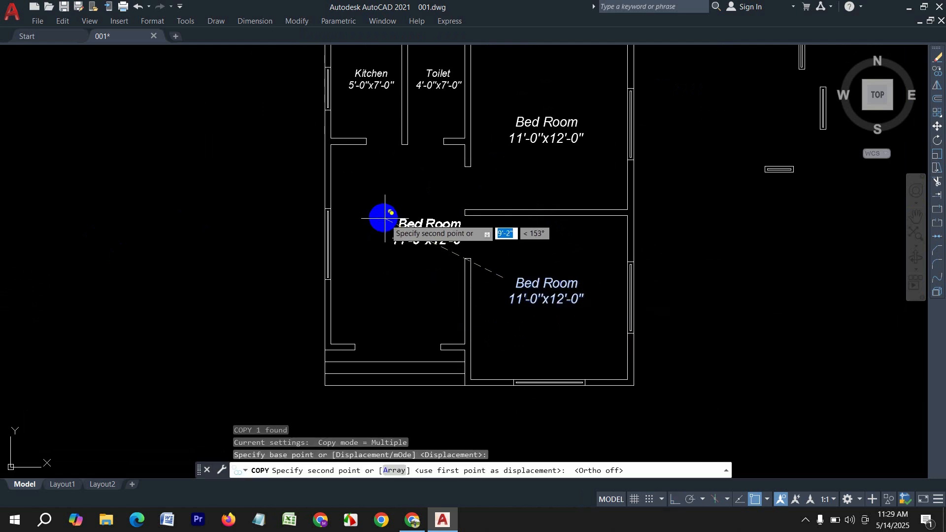
{"action": "scroll", "coordinate": [381, 219], "scroll_direction": "up", "scroll_amount": 4}
{"action": "scroll", "coordinate": [303, 219], "scroll_direction": "down", "scroll_amount": 4}
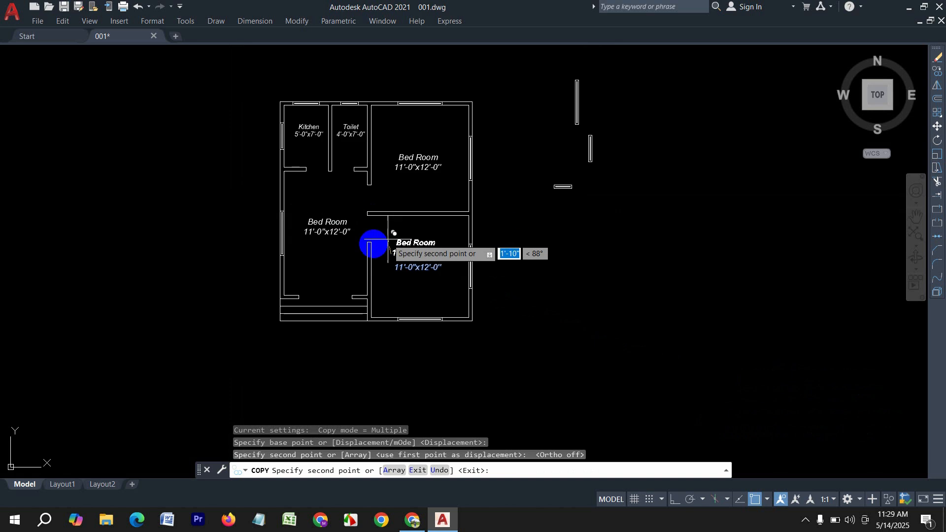
{"action": "left_click", "coordinate": [287, 202]}
{"action": "key", "text": "Escape"}
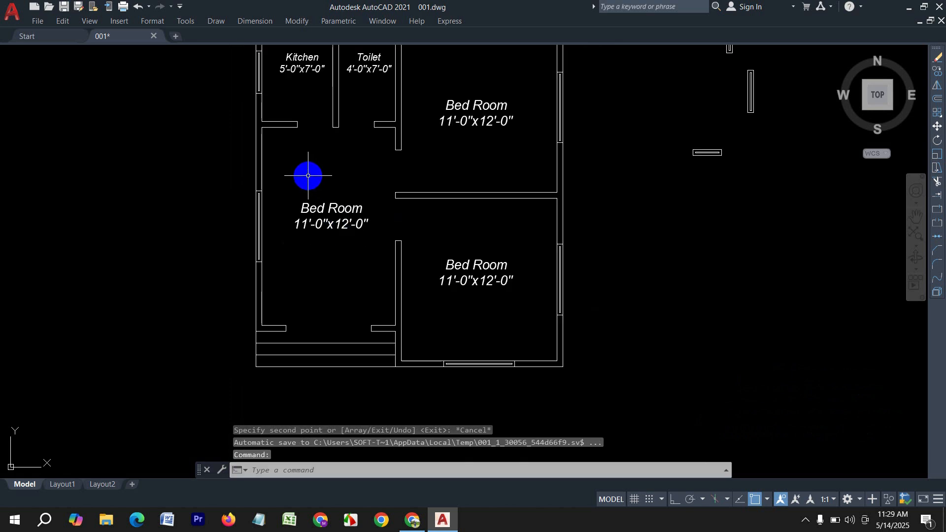
- Replace the large room's label with "Drawing & Dining" over "9'-0"x14'-0"", widening the text box so the name fits on one line
{"action": "middle_click_drag", "start_coordinate": [309, 172], "coordinate": [317, 213]}
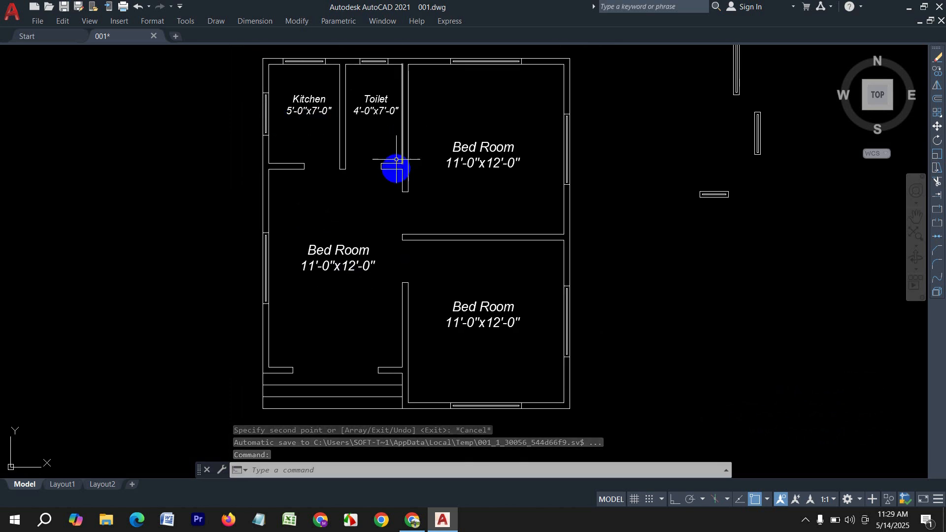
{"action": "double_click", "coordinate": [361, 255]}
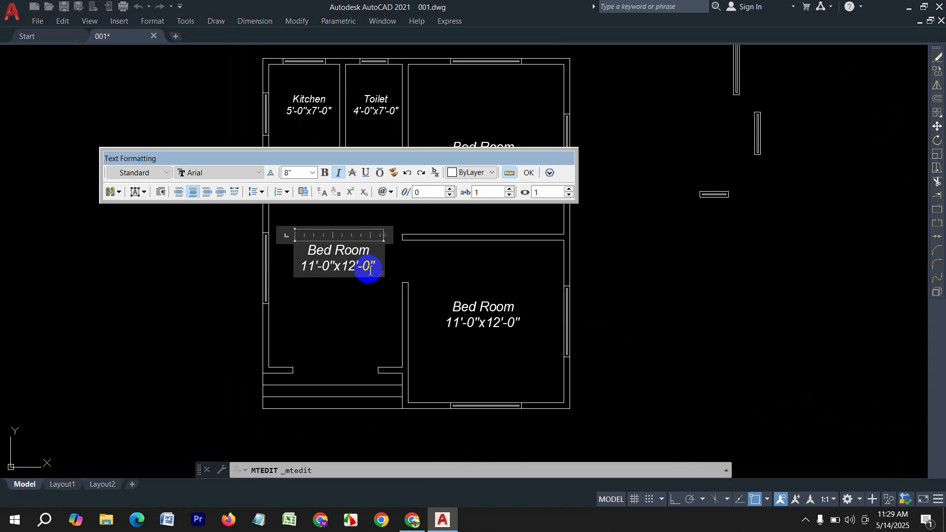
{"action": "left_click_drag", "start_coordinate": [378, 266], "coordinate": [279, 247]}
{"action": "key", "text": "Delete"}
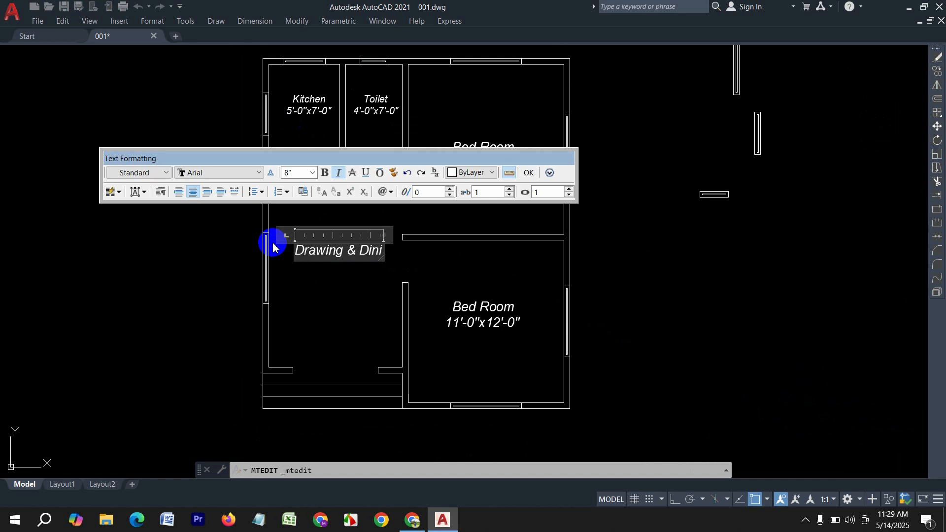
{"action": "type", "text": "ng"}
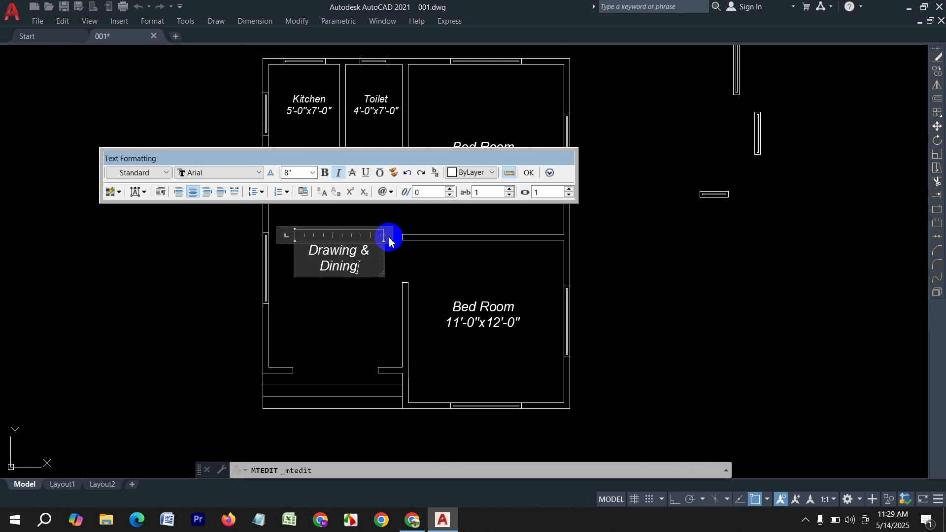
{"action": "left_click_drag", "start_coordinate": [384, 234], "coordinate": [486, 235]}
{"action": "key", "text": "Return"}
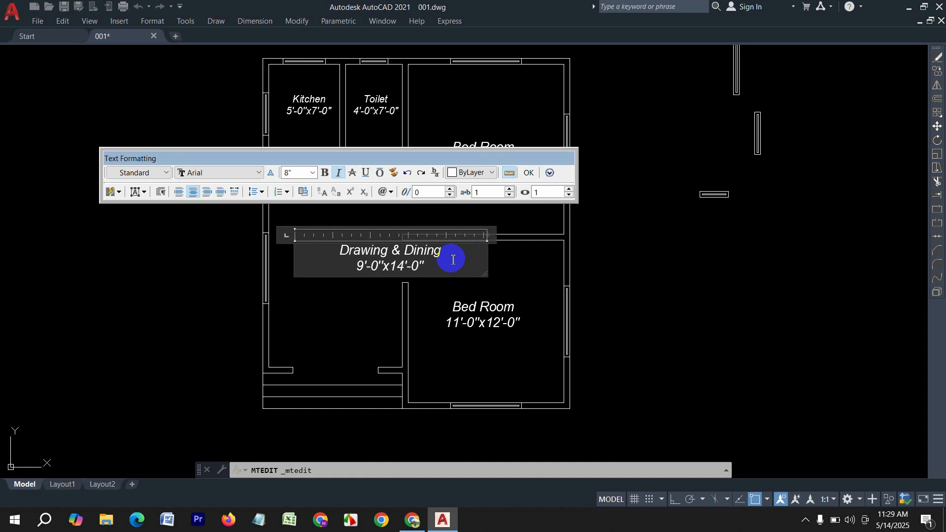
{"action": "key", "text": "ctrl+a"}
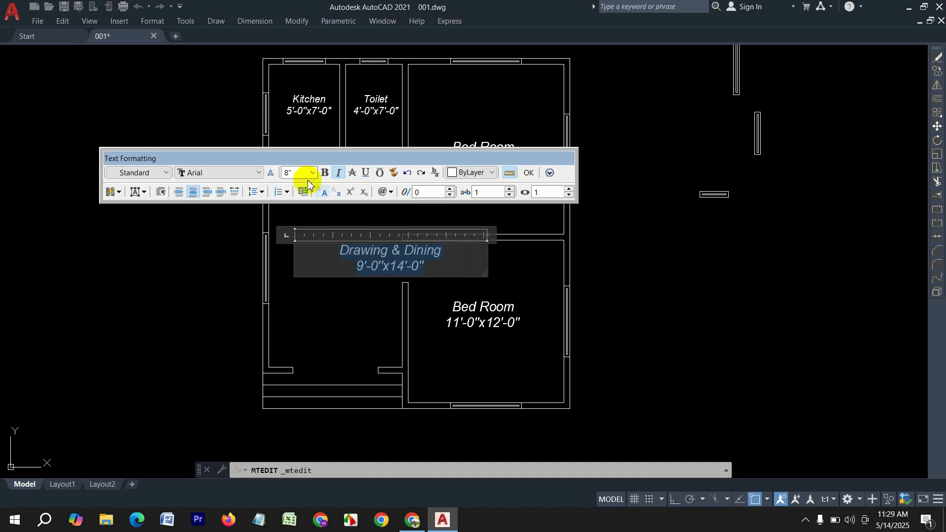
{"action": "left_click", "coordinate": [528, 172]}
- Move the Drawing & Dining label sideways into the middle of its room
{"action": "scroll", "coordinate": [374, 281], "scroll_direction": "up", "scroll_amount": 5}
{"action": "left_click", "coordinate": [349, 223]}
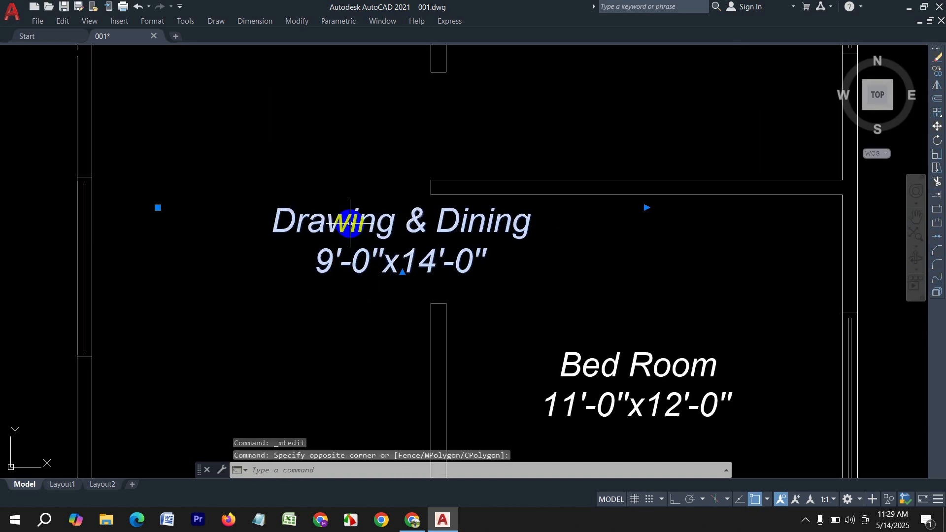
{"action": "key", "text": "Return"}
{"action": "left_click", "coordinate": [647, 207]}
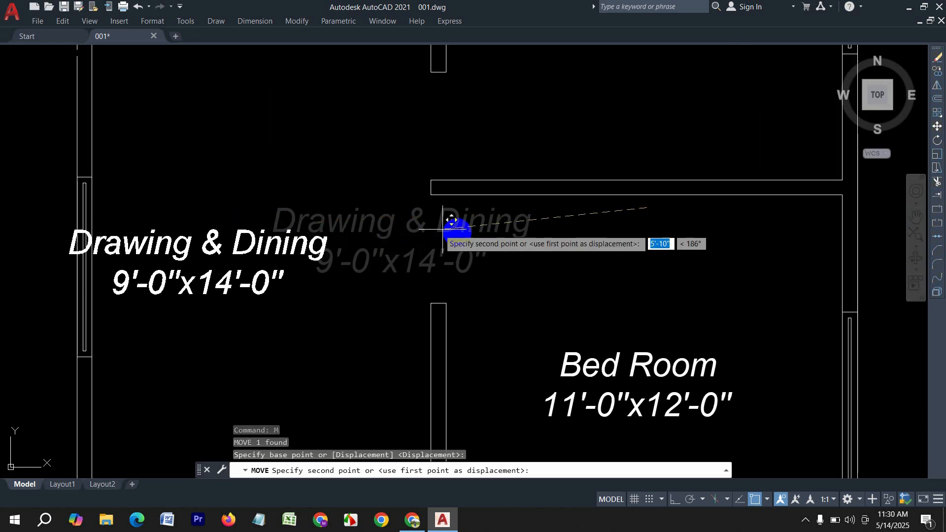
{"action": "left_click", "coordinate": [515, 209]}
{"action": "scroll", "coordinate": [340, 268], "scroll_direction": "down", "scroll_amount": 4}
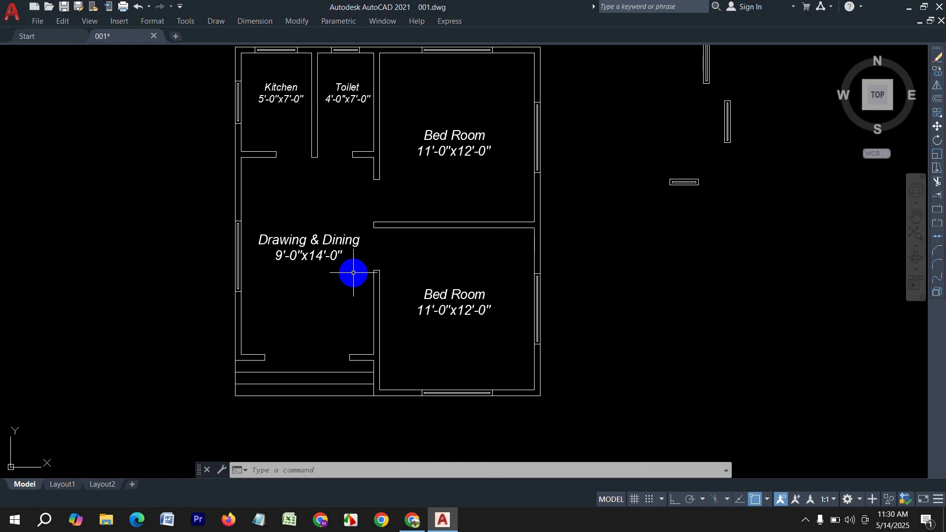
- Measure the width of the front door opening above the steps with a linear dimension
{"action": "scroll", "coordinate": [286, 352], "scroll_direction": "up", "scroll_amount": 2}
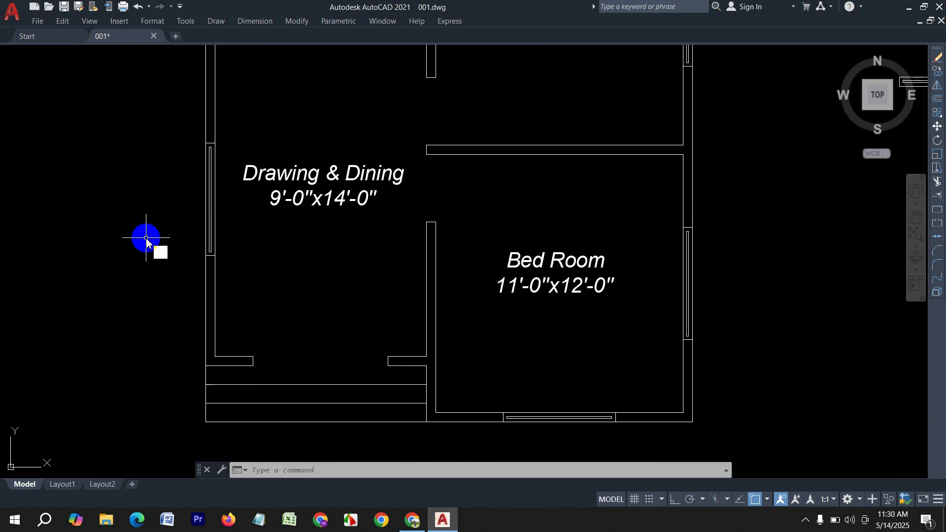
{"action": "type", "text": "dli"}
{"action": "key", "text": "Return"}
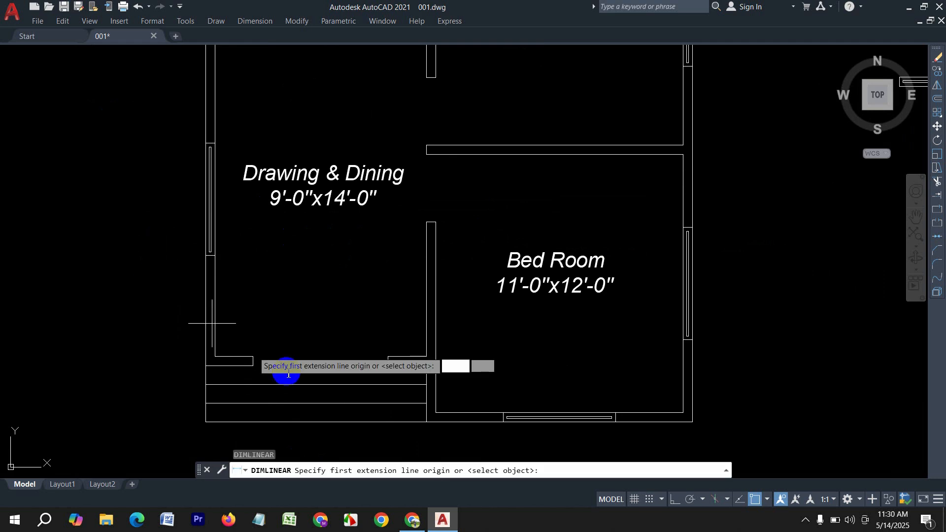
{"action": "left_click", "coordinate": [260, 358]}
{"action": "left_click", "coordinate": [388, 356]}
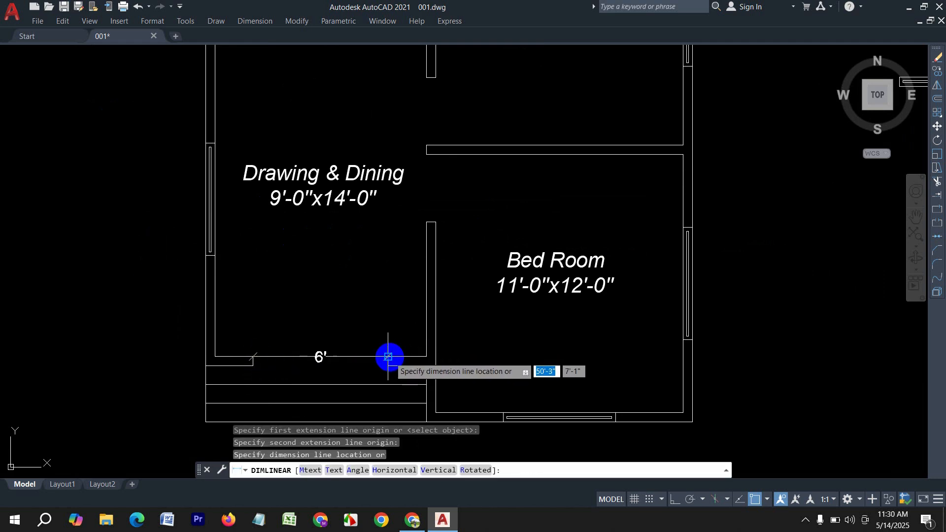
{"action": "left_click", "coordinate": [381, 356]}
- Draw a 6' horizontal line in the empty area beside the plan, with Ortho on
{"action": "scroll", "coordinate": [282, 317], "scroll_direction": "down", "scroll_amount": 4}
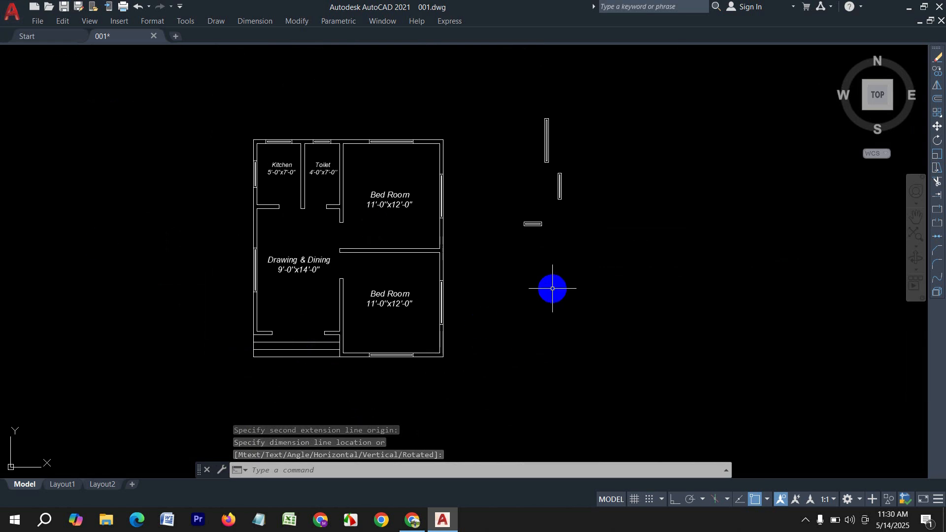
{"action": "type", "text": "l"}
{"action": "key", "text": "Return"}
{"action": "left_click", "coordinate": [574, 355]}
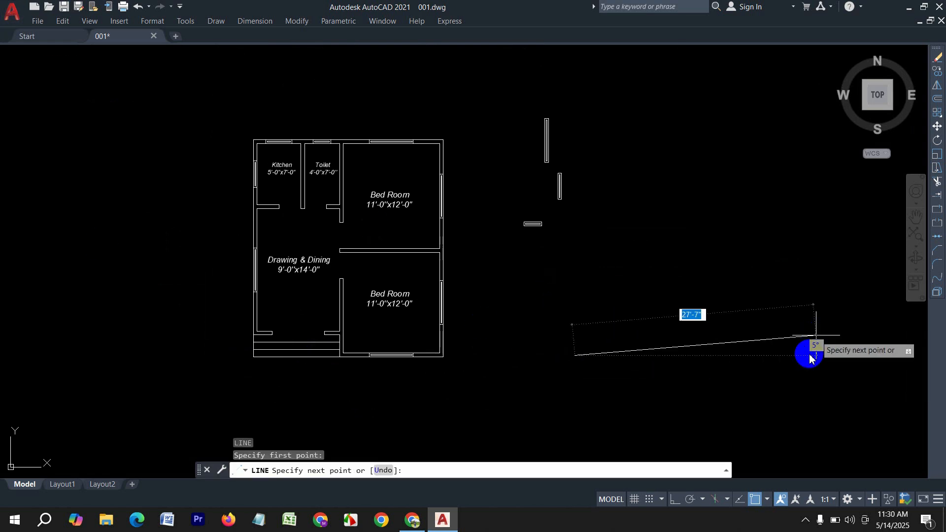
{"action": "key", "text": "F8"}
{"action": "type", "text": "6"}
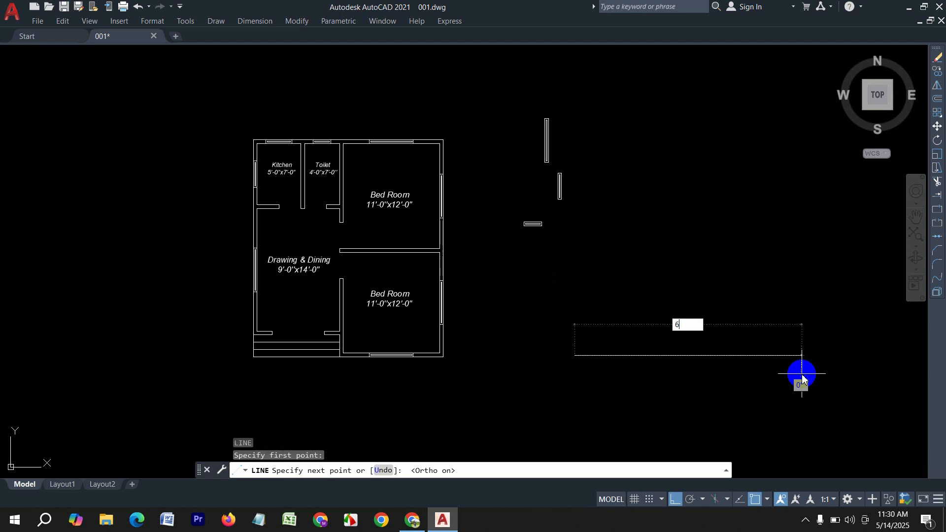
{"action": "key", "text": "Return"}
{"action": "key", "text": "Return"}
- Draw a stepped jamb outline at the 6' line's left end: 5" up, 2" right, 2" down, 1" right, 3" down
{"action": "scroll", "coordinate": [604, 358], "scroll_direction": "up", "scroll_amount": 6}
{"action": "type", "text": "l"}
{"action": "key", "text": "Return"}
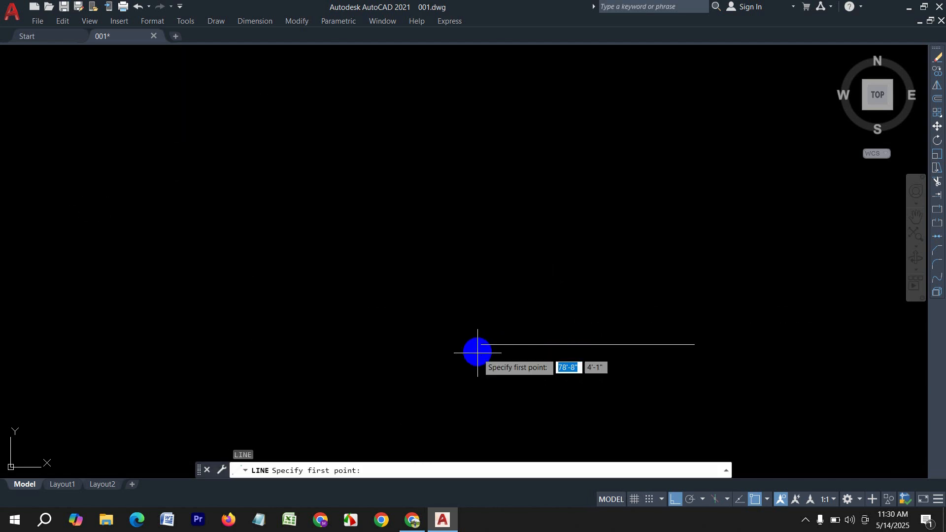
{"action": "left_click", "coordinate": [480, 345]}
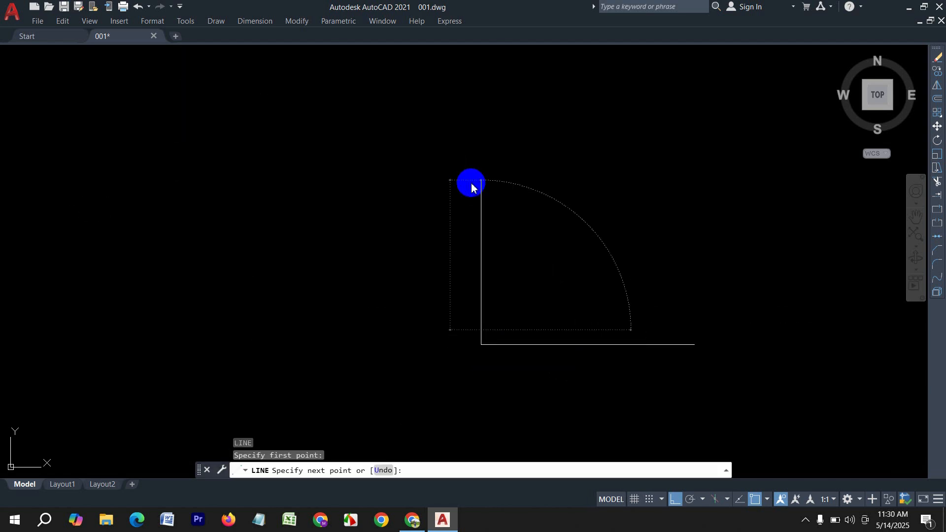
{"action": "type", "text": "5"}
{"action": "key", "text": "Return"}
{"action": "type", "text": "2"}
{"action": "key", "text": "Return"}
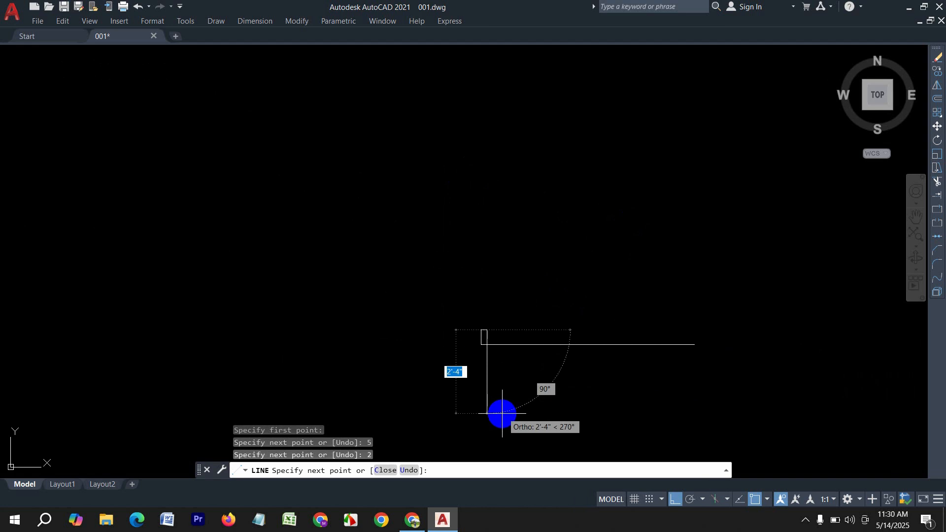
{"action": "type", "text": "2"}
{"action": "key", "text": "Return"}
{"action": "type", "text": "1"}
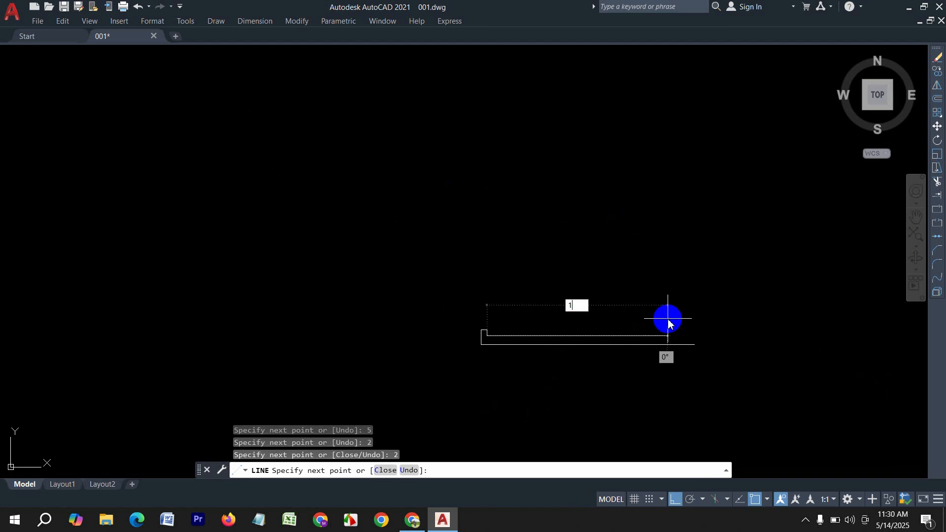
{"action": "key", "text": "Return"}
{"action": "type", "text": "3"}
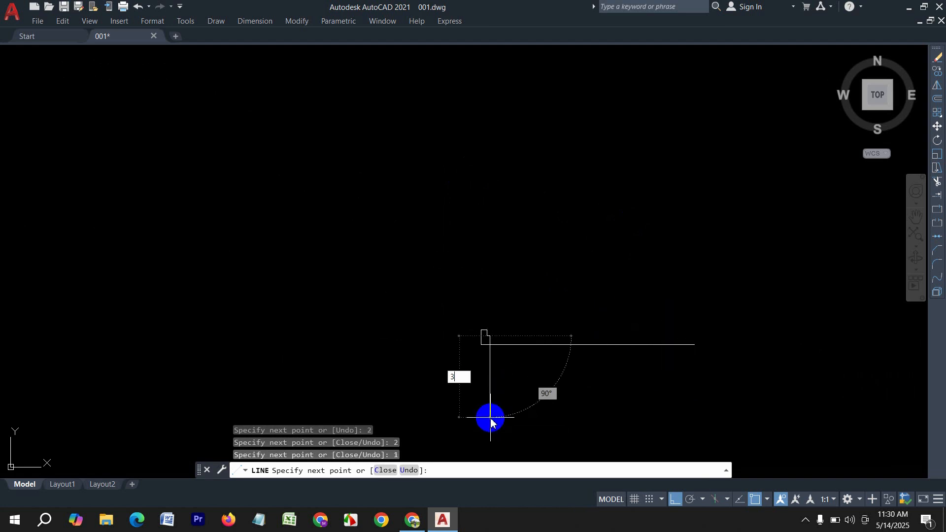
{"action": "key", "text": "Return"}
{"action": "key", "text": "Return"}
- Mirror the jamb outline about the 6' line's midpoint onto its other end, keeping the original
{"action": "scroll", "coordinate": [492, 341], "scroll_direction": "up", "scroll_amount": 2}
{"action": "left_click", "coordinate": [492, 341]}
{"action": "left_click", "coordinate": [415, 274]}
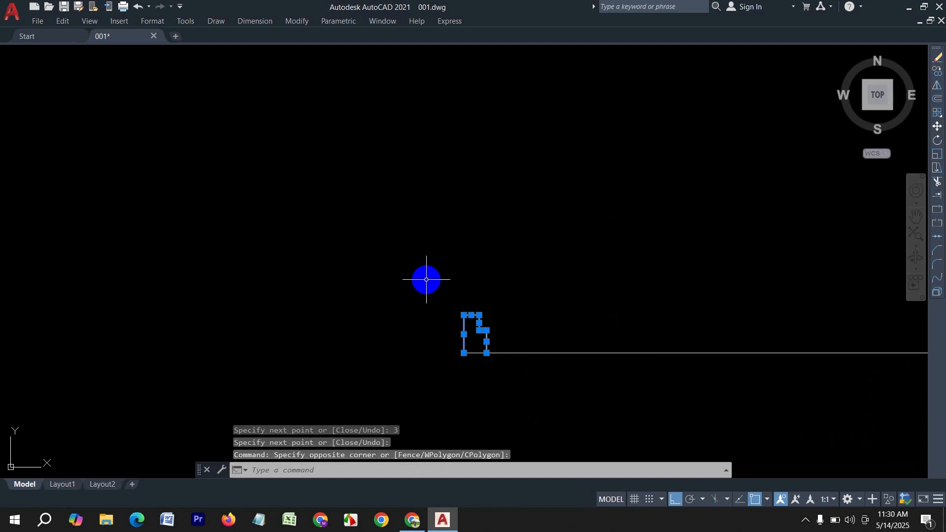
{"action": "key", "text": "Return"}
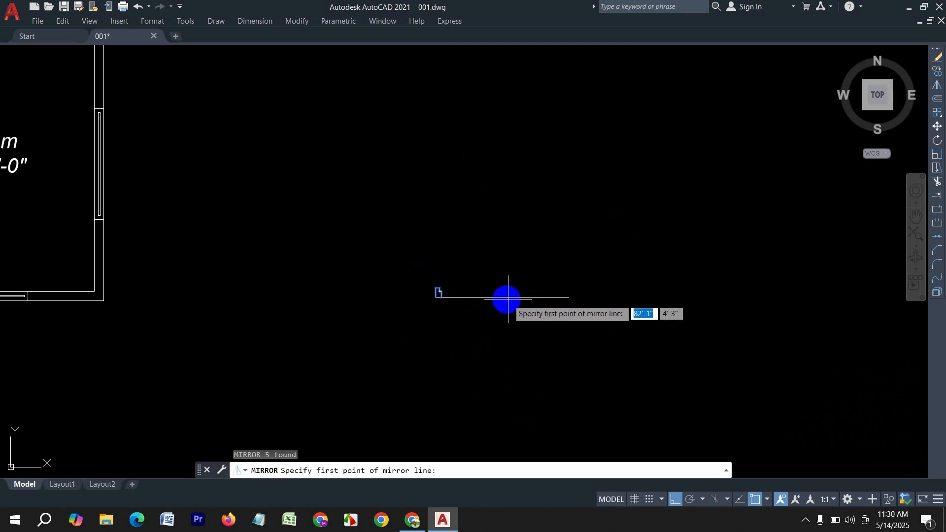
{"action": "left_click", "coordinate": [502, 297]}
{"action": "left_click", "coordinate": [496, 241]}
{"action": "left_click", "coordinate": [521, 279]}
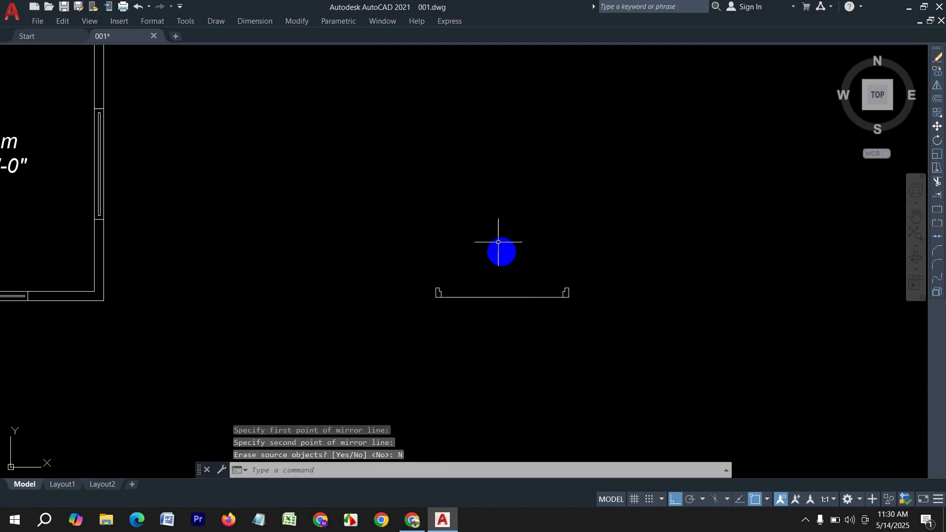
- Draw a 7' vertical line upward from the inner notch corner of the left jamb
{"action": "scroll", "coordinate": [493, 261], "scroll_direction": "up", "scroll_amount": 5}
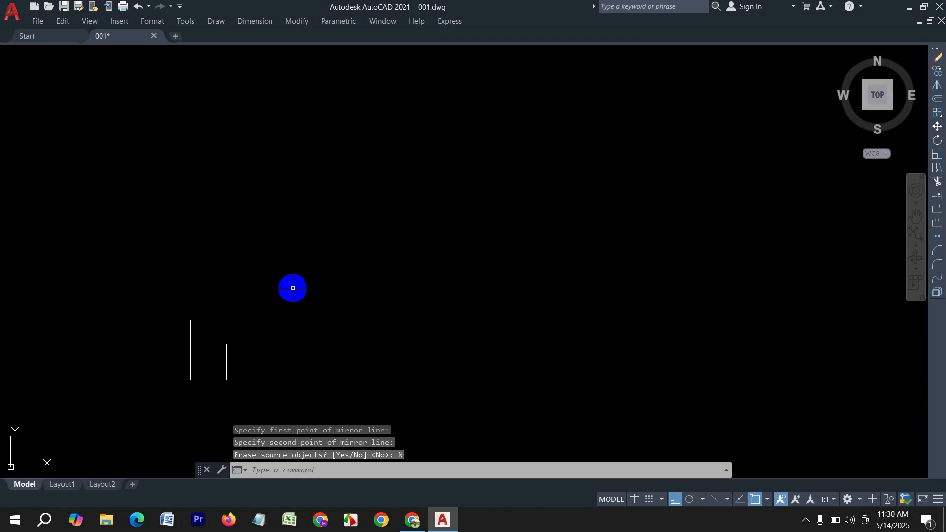
{"action": "type", "text": "l"}
{"action": "key", "text": "Return"}
{"action": "left_click", "coordinate": [214, 344]}
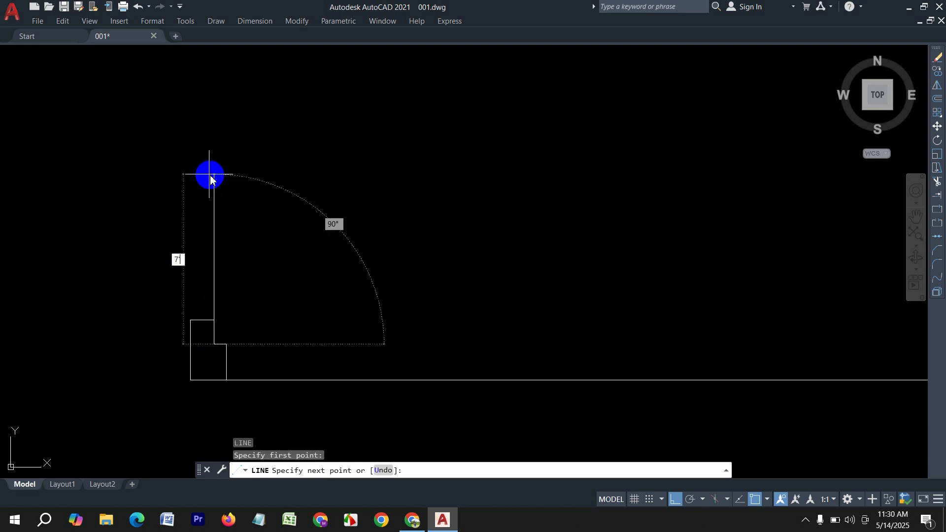
{"action": "type", "text": "7'"}
{"action": "key", "text": "Return"}
{"action": "key", "text": "Return"}
- Offset the 7' vertical line 1" toward the inside of the door to give the leaf its thickness
{"action": "type", "text": "o"}
{"action": "key", "text": "Return"}
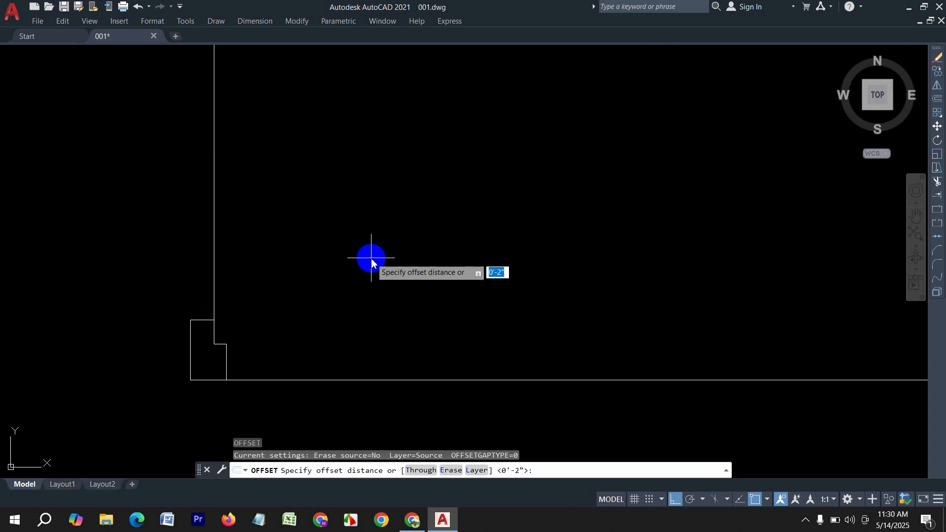
{"action": "key", "text": "Return"}
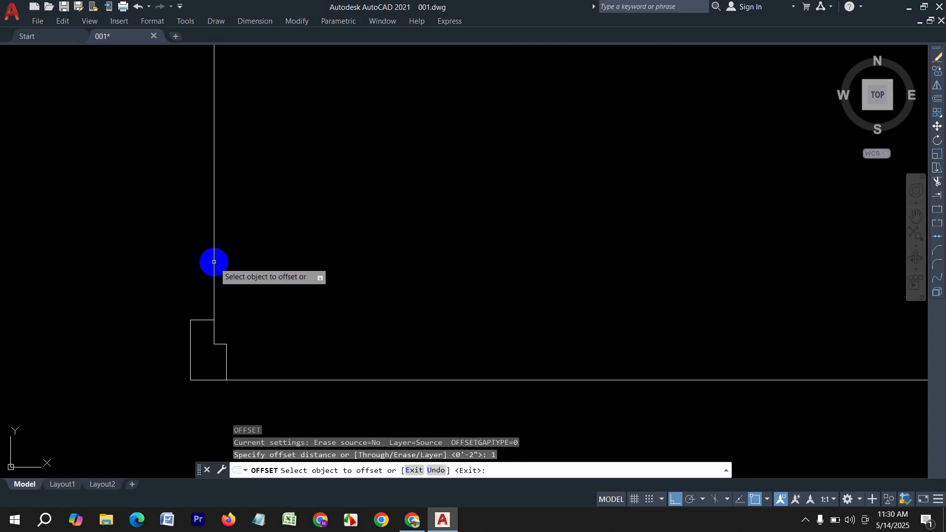
{"action": "left_click", "coordinate": [213, 262]}
{"action": "left_click", "coordinate": [396, 274]}
{"action": "scroll", "coordinate": [341, 285], "scroll_direction": "down", "scroll_amount": 4}
{"action": "key", "text": "Escape"}
- Copy the pair of vertical leaf lines horizontally across to the right jamb
{"action": "left_click", "coordinate": [374, 284]}
{"action": "left_click", "coordinate": [223, 220]}
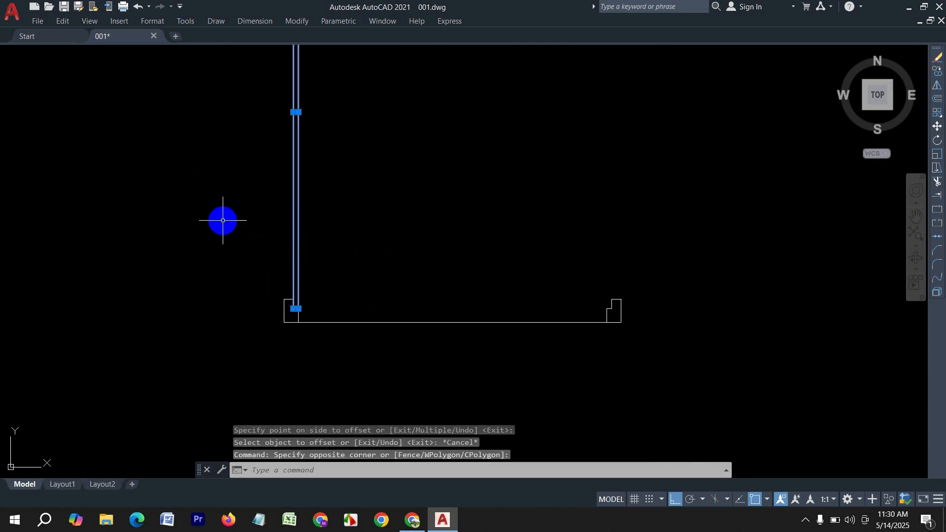
{"action": "type", "text": "cp"}
{"action": "key", "text": "Return"}
{"action": "scroll", "coordinate": [290, 299], "scroll_direction": "up", "scroll_amount": 4}
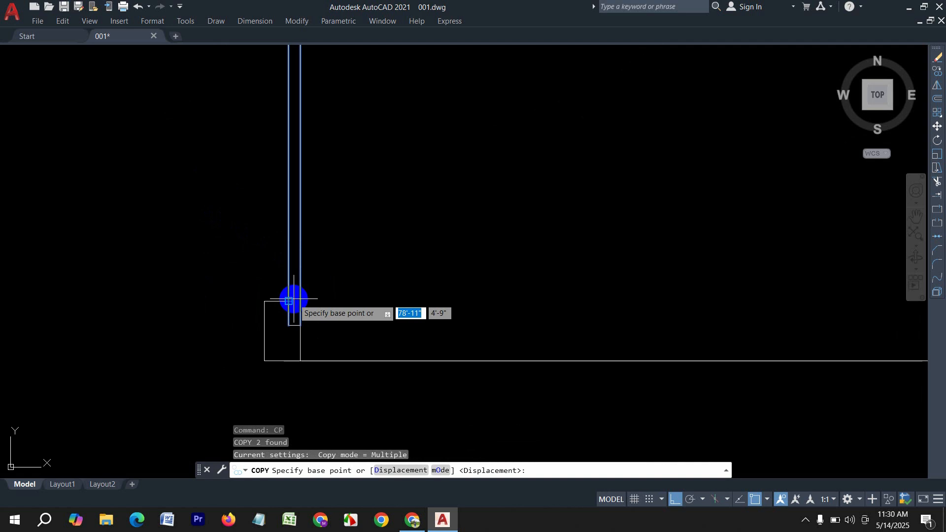
{"action": "left_click", "coordinate": [293, 300]}
{"action": "scroll", "coordinate": [292, 298], "scroll_direction": "down", "scroll_amount": 4}
{"action": "scroll", "coordinate": [613, 296], "scroll_direction": "up", "scroll_amount": 6}
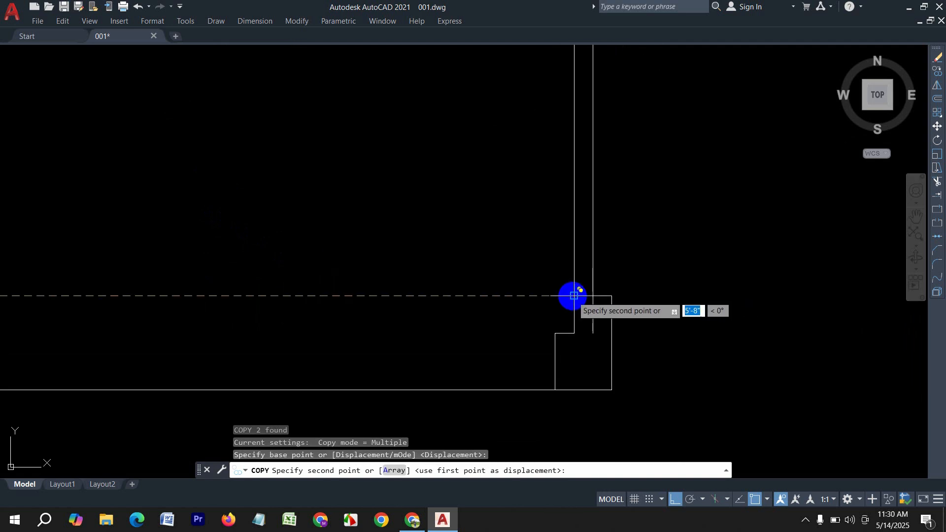
{"action": "left_click", "coordinate": [555, 330]}
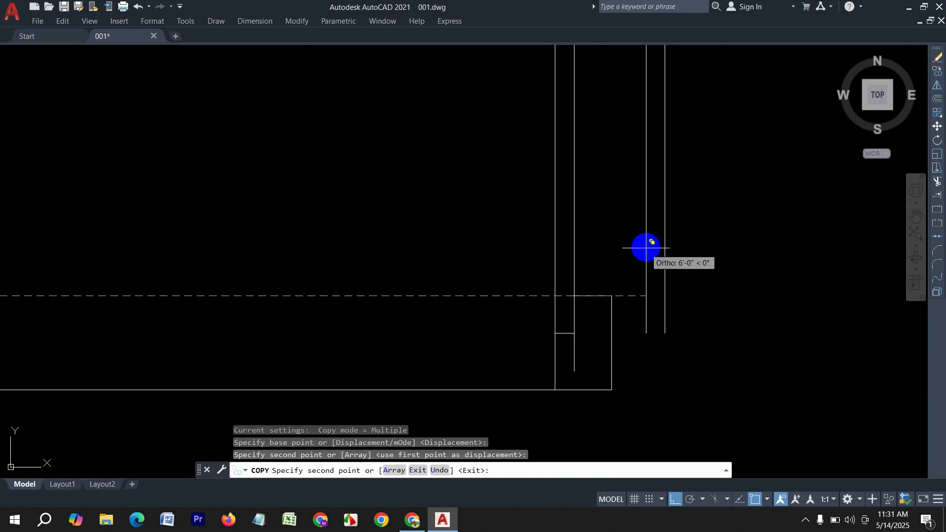
{"action": "key", "text": "Escape"}
- Move the copied leaf lines up so their lower ends sit on the right jamb's notch
{"action": "left_click_drag", "start_coordinate": [593, 234], "coordinate": [540, 201]}
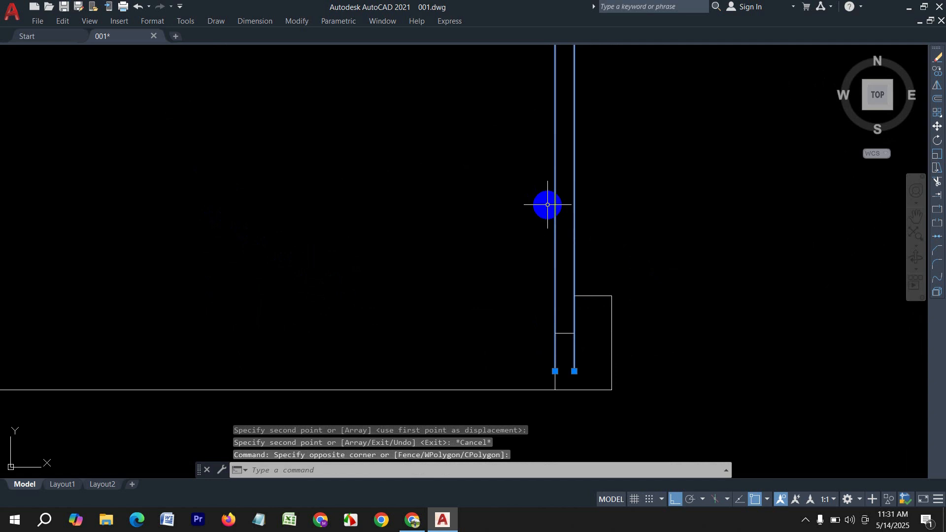
{"action": "type", "text": "m"}
{"action": "key", "text": "Return"}
{"action": "left_click", "coordinate": [573, 371]}
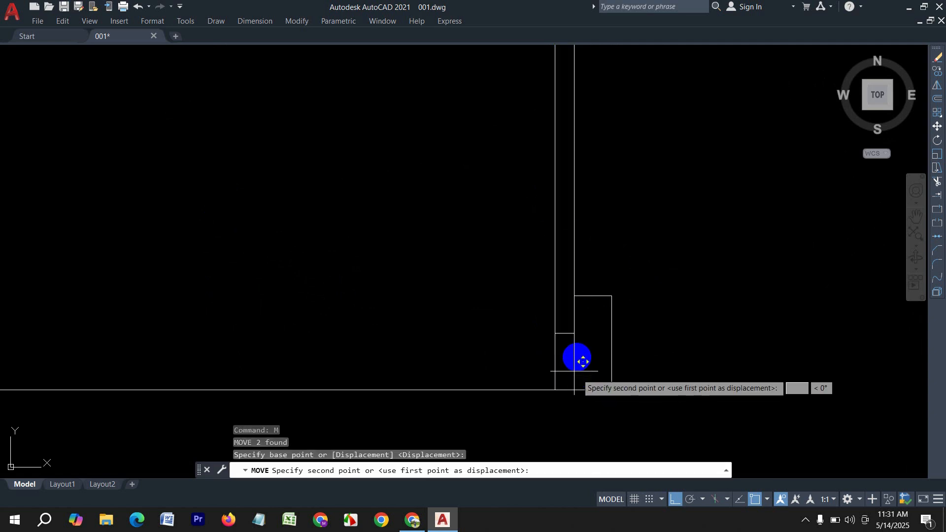
{"action": "left_click", "coordinate": [574, 333]}
{"action": "scroll", "coordinate": [607, 326], "scroll_direction": "down", "scroll_amount": 2}
{"action": "scroll", "coordinate": [616, 339], "scroll_direction": "up", "scroll_amount": 2}
{"action": "key", "text": "Escape"}
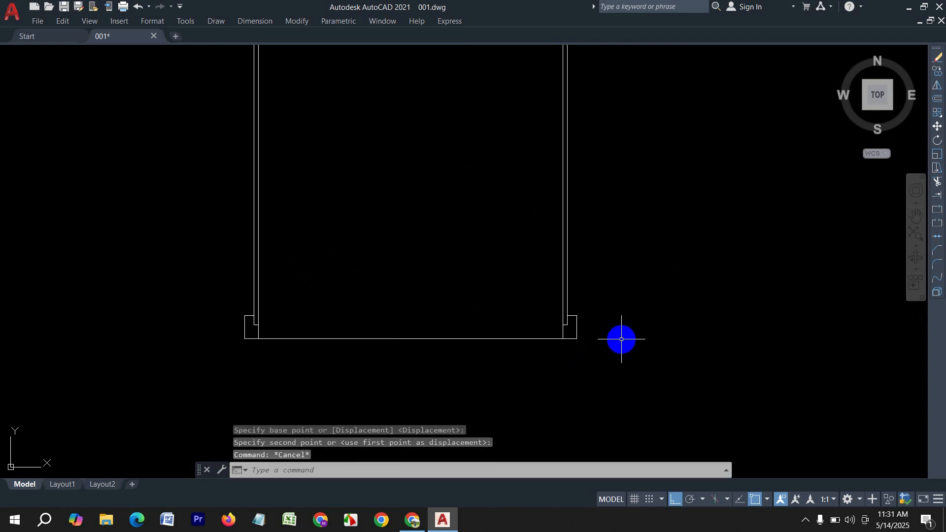
- Draw a circle from each jamb's upper inner corner, with its radius reaching the midpoint of the 6' line
{"action": "key", "text": "Return"}
{"action": "scroll", "coordinate": [251, 307], "scroll_direction": "up", "scroll_amount": 2}
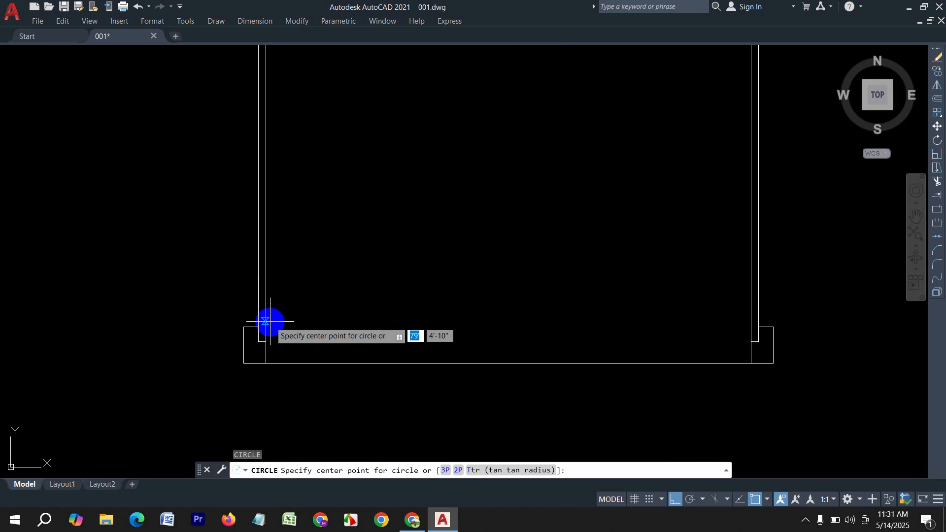
{"action": "left_click", "coordinate": [258, 327]}
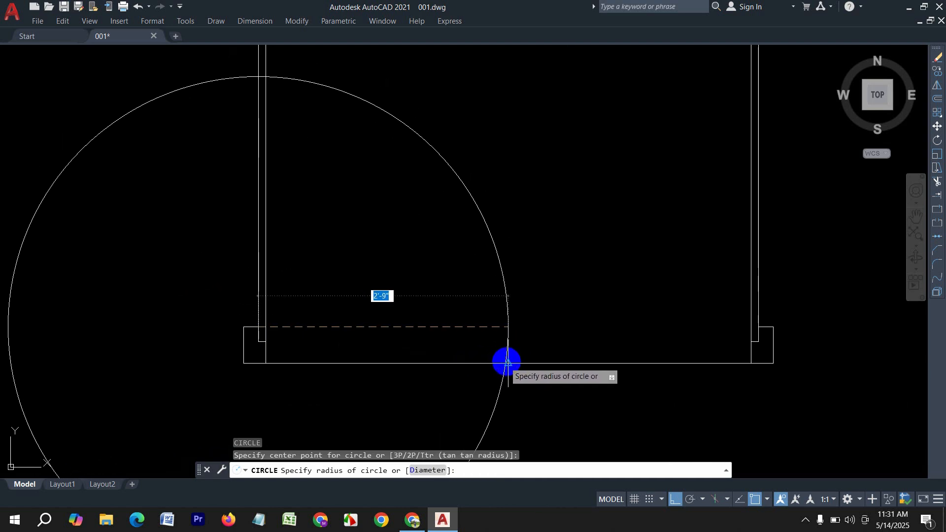
{"action": "left_click", "coordinate": [508, 363]}
{"action": "key", "text": "Return"}
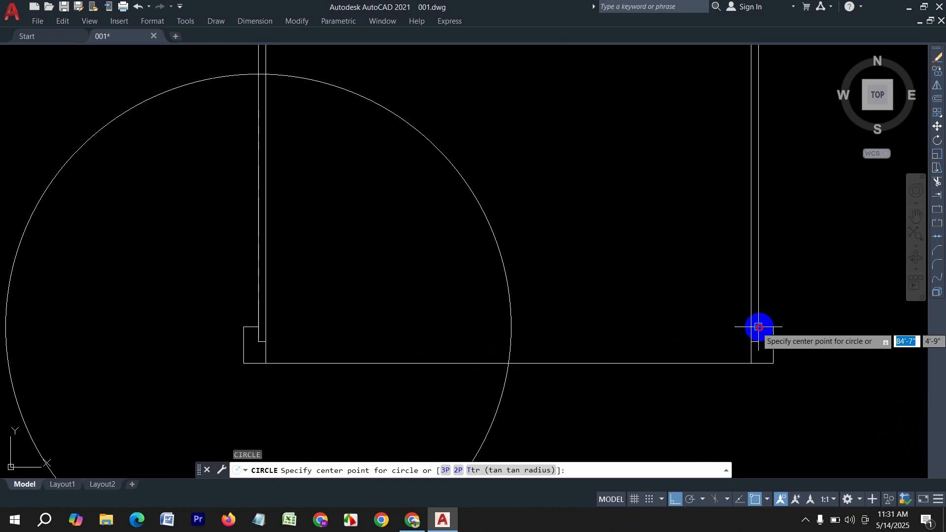
{"action": "left_click", "coordinate": [758, 327]}
{"action": "left_click", "coordinate": [511, 365]}
{"action": "scroll", "coordinate": [443, 374], "scroll_direction": "down", "scroll_amount": 4}
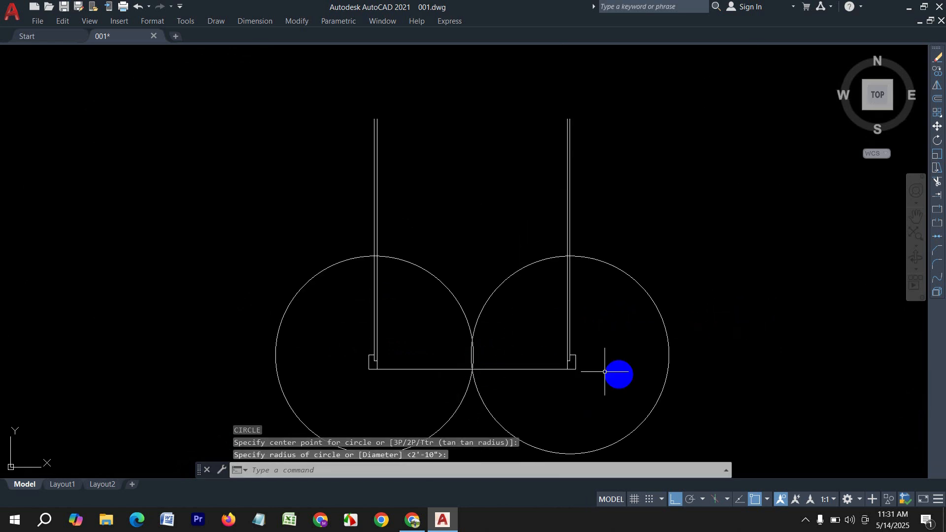
- Trim the circles to inward quarter arcs, cut off the leaf lines above them and remove the 6' line between the jambs
{"action": "key", "text": "Return"}
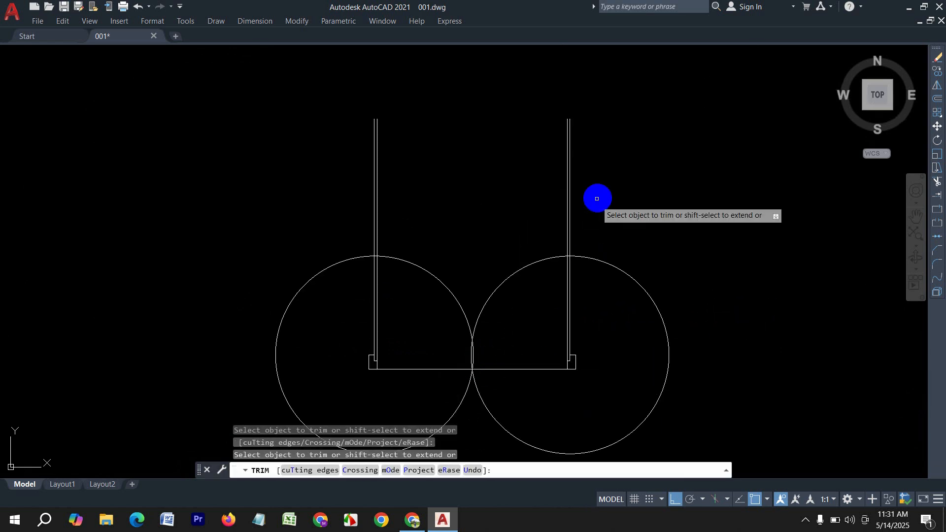
{"action": "left_click", "coordinate": [600, 197]}
{"action": "left_click", "coordinate": [524, 196]}
{"action": "left_click", "coordinate": [414, 222]}
{"action": "left_click", "coordinate": [298, 239]}
{"action": "left_click_drag", "start_coordinate": [273, 281], "coordinate": [290, 331]}
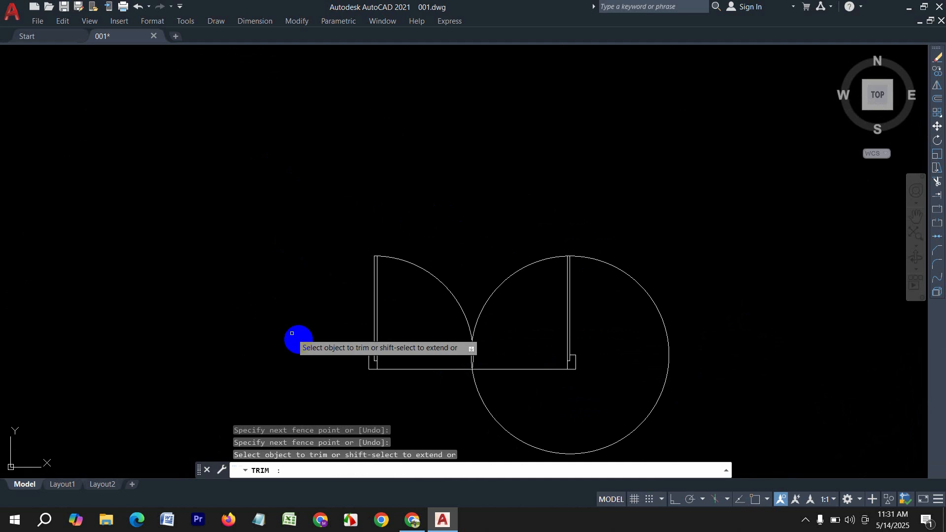
{"action": "mouse_move", "coordinate": [505, 405]}
{"action": "left_mouse_down"}
{"action": "mouse_move", "coordinate": [481, 411]}
{"action": "mouse_move", "coordinate": [467, 365]}
{"action": "left_mouse_up"}
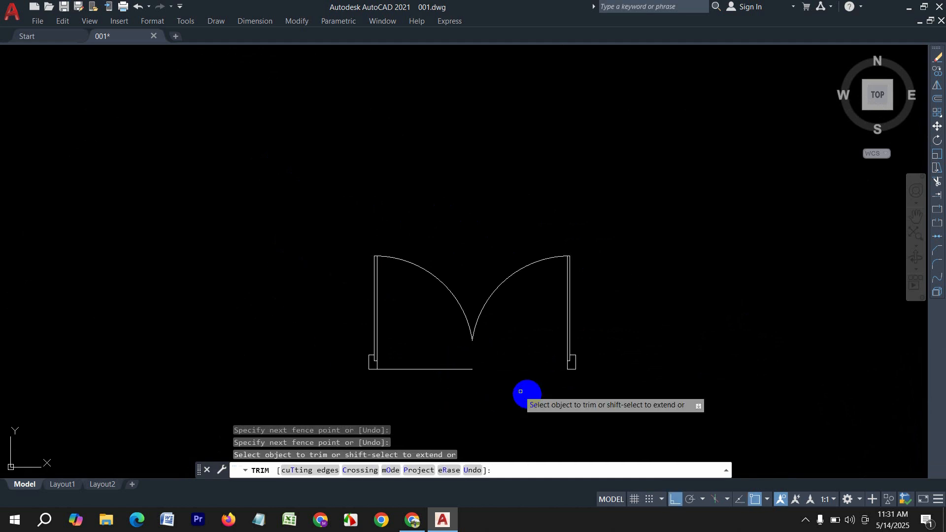
{"action": "left_click_drag", "start_coordinate": [448, 396], "coordinate": [418, 339]}
{"action": "scroll", "coordinate": [597, 331], "scroll_direction": "down", "scroll_amount": 3}
{"action": "key", "text": "Escape"}
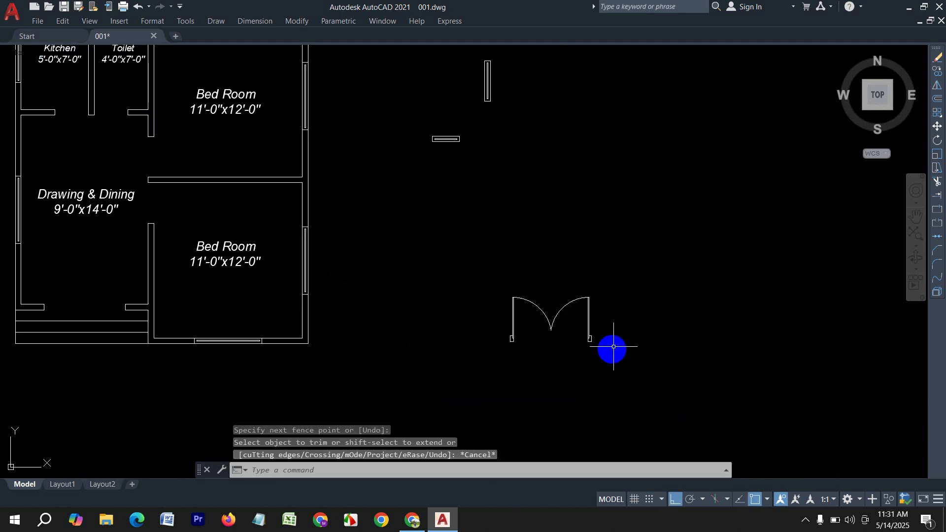
- Copy the finished double door into the front opening above the steps, aligning its lower left jamb corner with the wall end
{"action": "left_click", "coordinate": [626, 364]}
{"action": "left_click", "coordinate": [478, 269]}
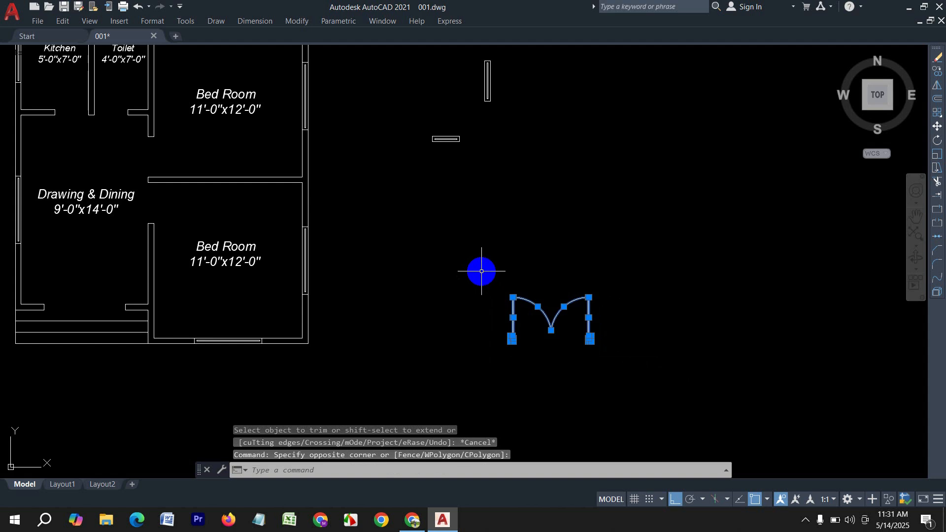
{"action": "type", "text": "cp"}
{"action": "key", "text": "Return"}
{"action": "scroll", "coordinate": [493, 344], "scroll_direction": "up", "scroll_amount": 4}
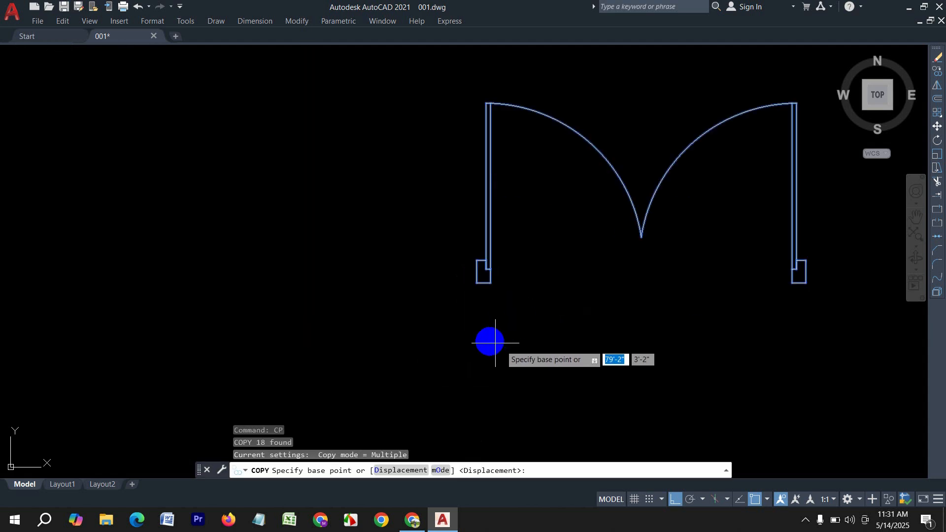
{"action": "left_click", "coordinate": [476, 282]}
{"action": "scroll", "coordinate": [292, 274], "scroll_direction": "down", "scroll_amount": 4}
{"action": "scroll", "coordinate": [254, 248], "scroll_direction": "up", "scroll_amount": 5}
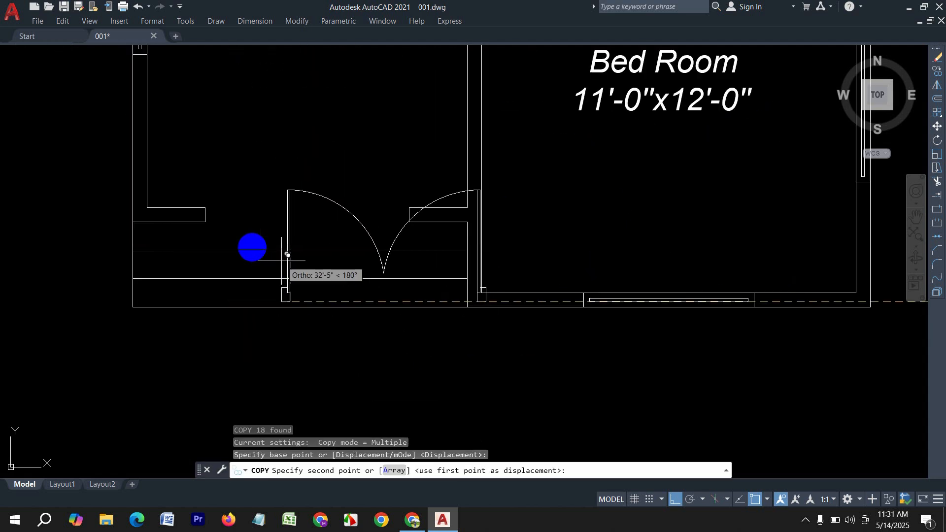
{"action": "scroll", "coordinate": [206, 214], "scroll_direction": "down", "scroll_amount": 1}
{"action": "left_click", "coordinate": [205, 222]}
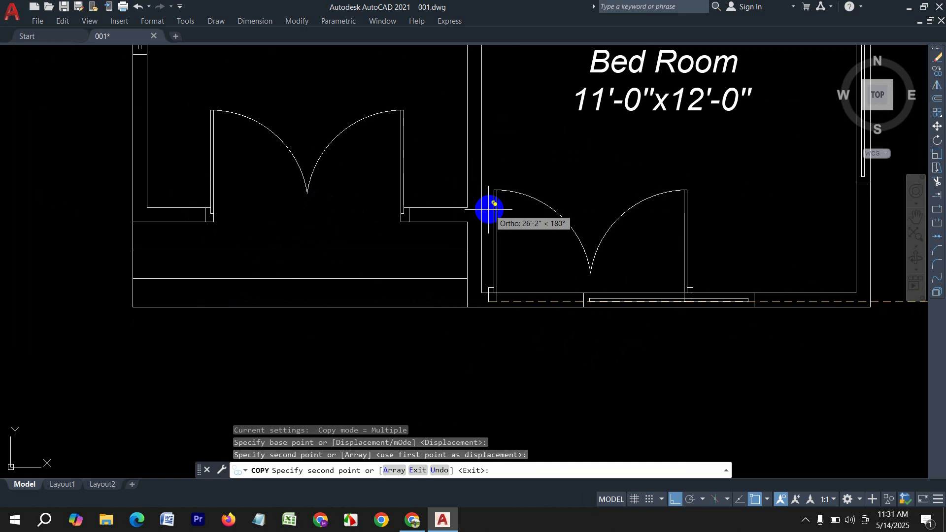
{"action": "key", "text": "Escape"}
{"action": "scroll", "coordinate": [363, 278], "scroll_direction": "down", "scroll_amount": 4}
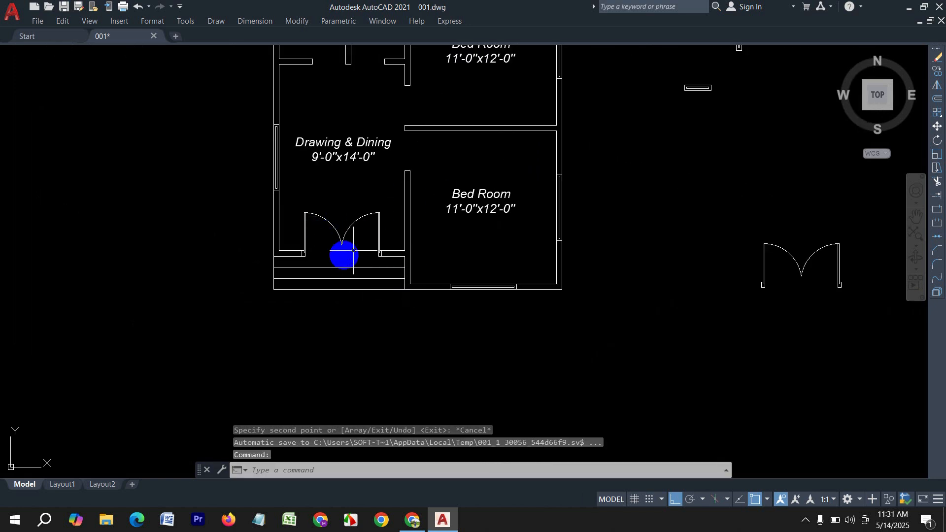
{"action": "scroll", "coordinate": [353, 263], "scroll_direction": "down", "scroll_amount": 4}
{"action": "scroll", "coordinate": [370, 237], "scroll_direction": "up", "scroll_amount": 4}
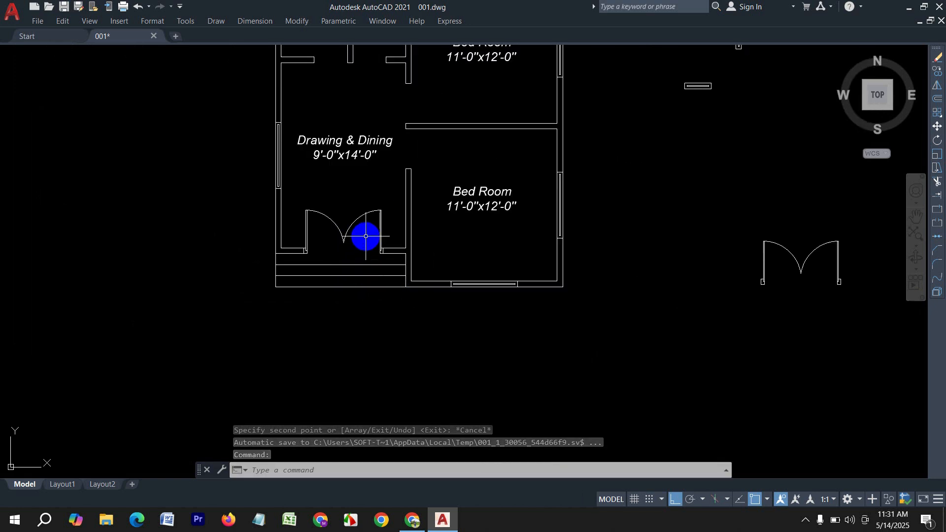
{"action": "middle_click_drag", "start_coordinate": [370, 236], "coordinate": [367, 340]}
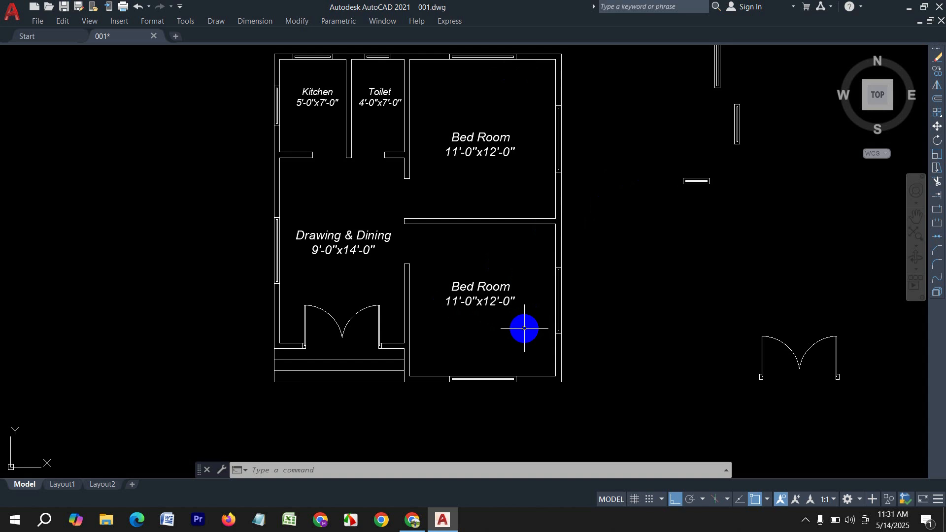
{"action": "middle_click_drag", "start_coordinate": [546, 219], "coordinate": [550, 244]}
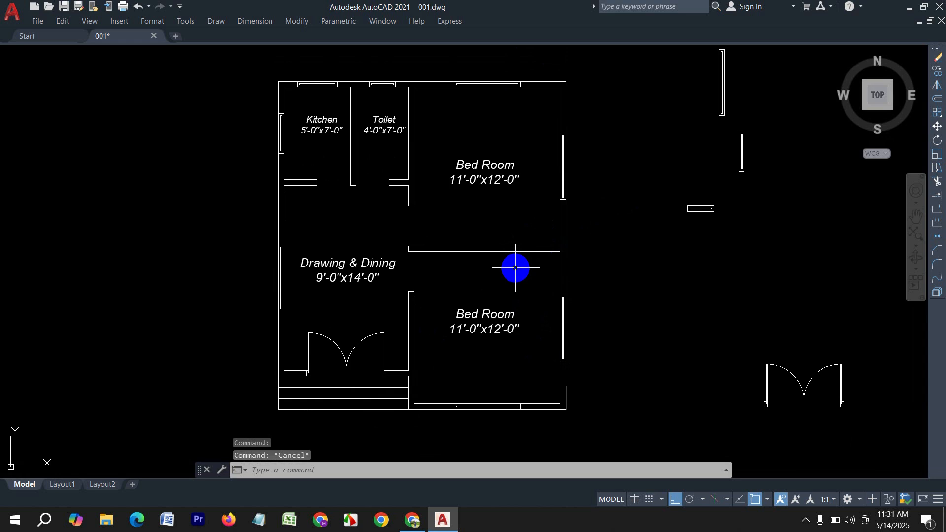
- Set up a plot with the DWG To PDF.pc3 plotter, using a window around the whole floor plan and centering the plot
{"action": "key", "text": "ctrl+p"}
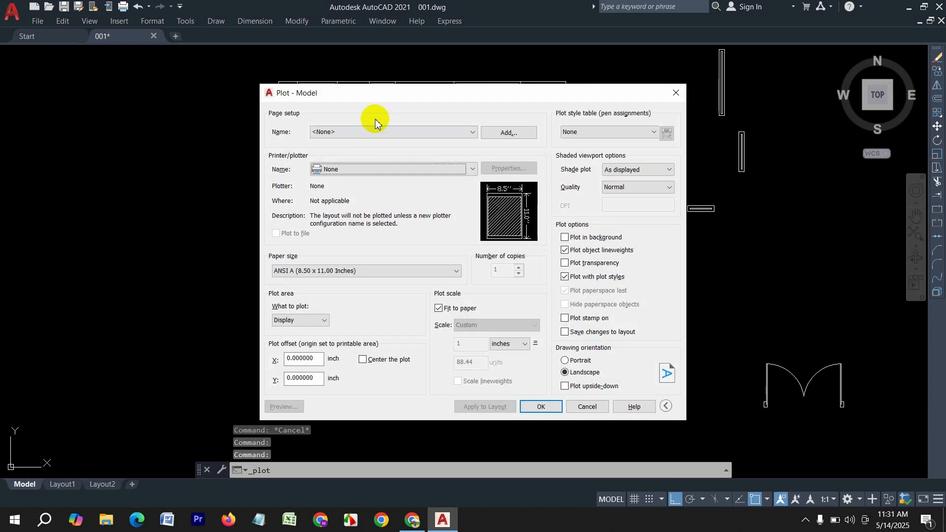
{"action": "left_click", "coordinate": [364, 169]}
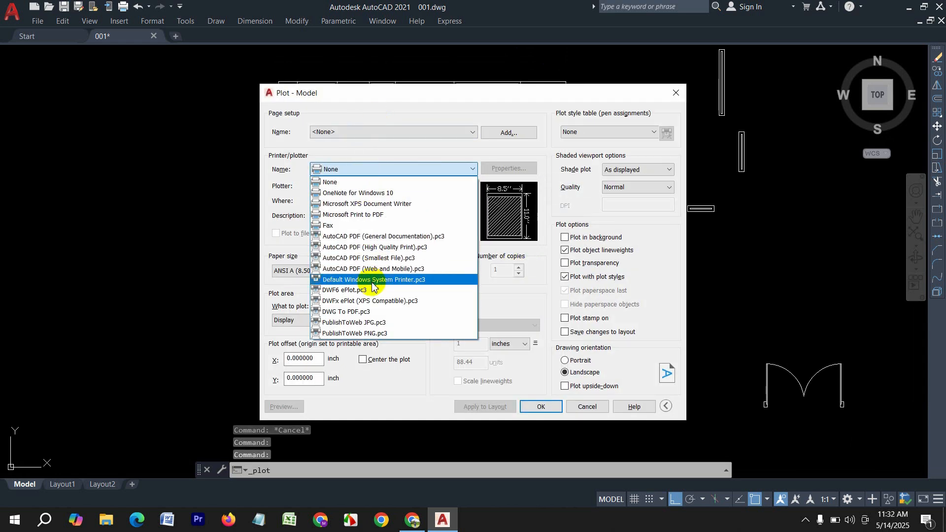
{"action": "left_click", "coordinate": [365, 312]}
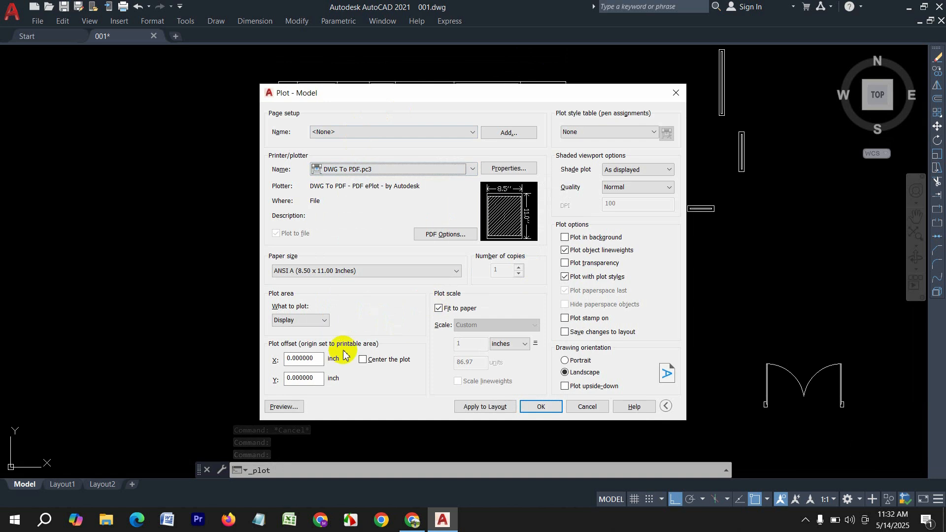
{"action": "left_click", "coordinate": [316, 321]}
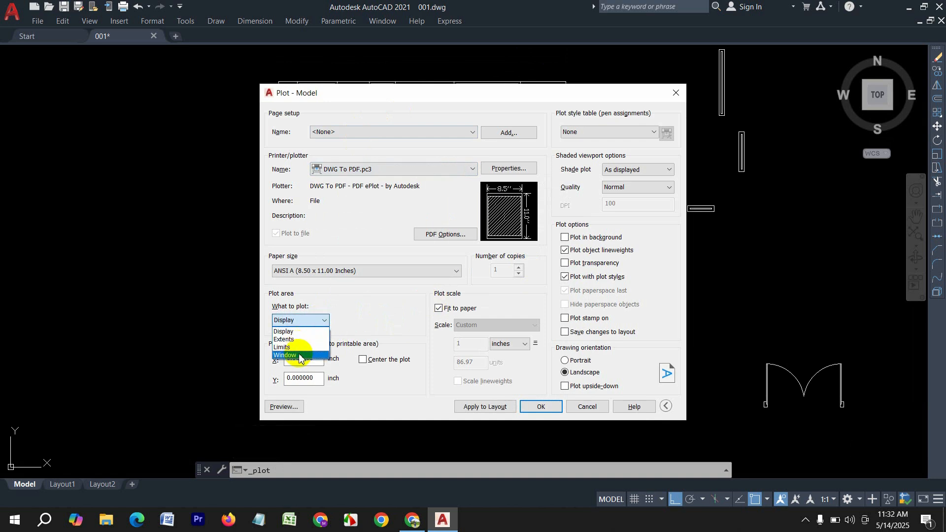
{"action": "left_click", "coordinate": [299, 355]}
{"action": "left_click", "coordinate": [251, 69]}
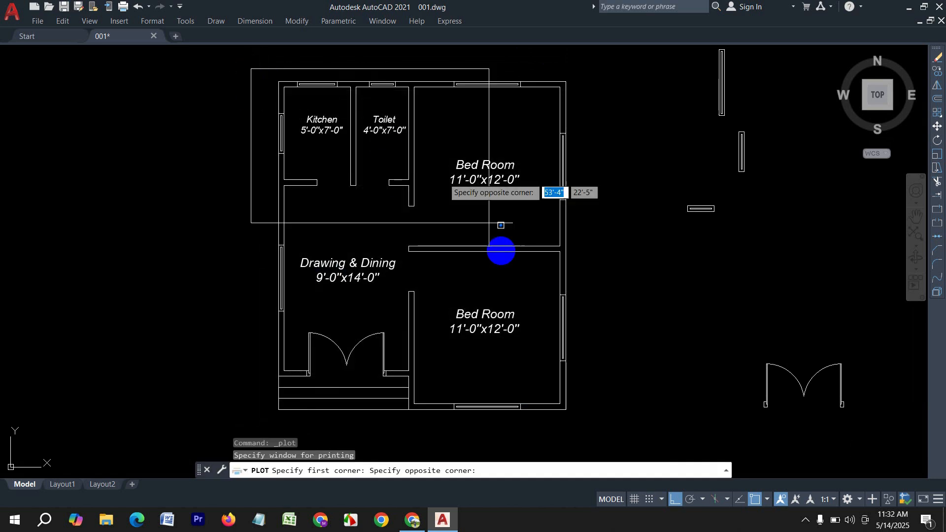
{"action": "left_click", "coordinate": [599, 438]}
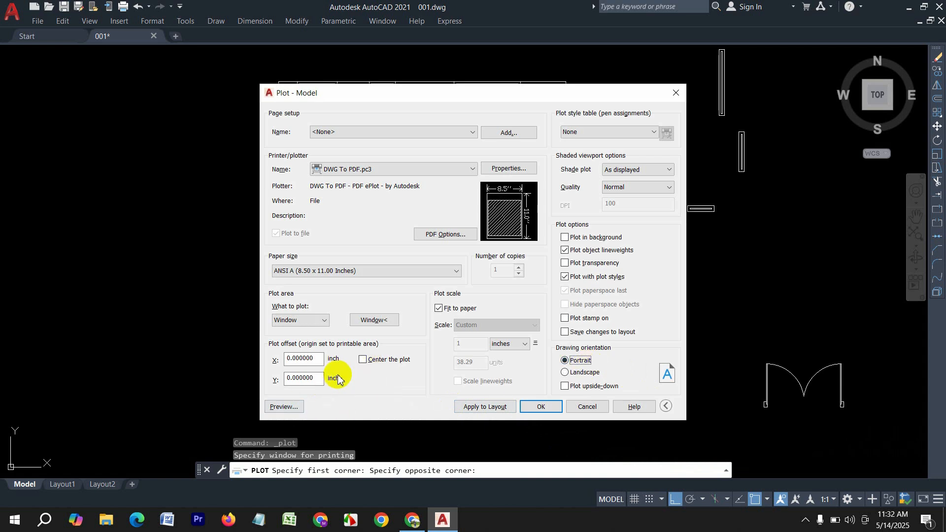
{"action": "left_click", "coordinate": [364, 359]}
- Preview the plotted floor plan and plot it to the Desktop as 001-Model.pdf
{"action": "left_click", "coordinate": [291, 406]}
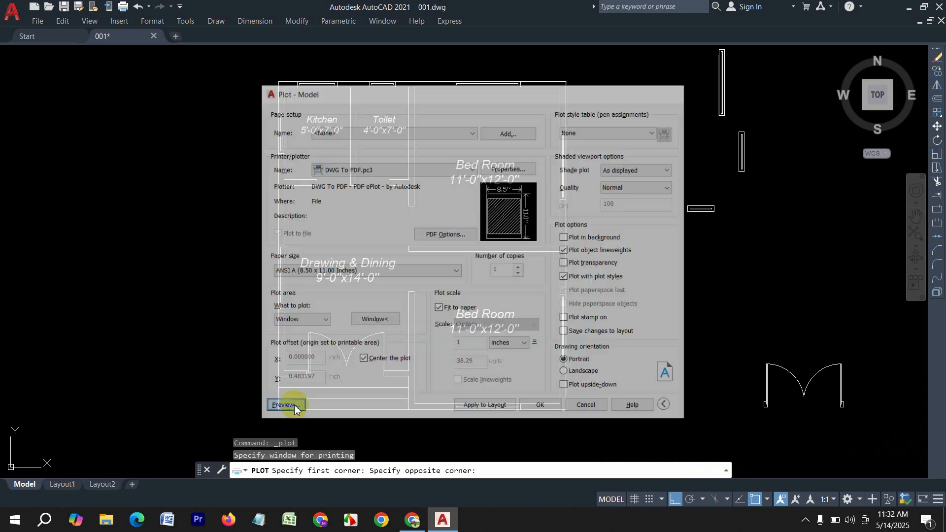
{"action": "scroll", "coordinate": [476, 283], "scroll_direction": "up", "scroll_amount": 4}
{"action": "scroll", "coordinate": [476, 283], "scroll_direction": "down", "scroll_amount": 1}
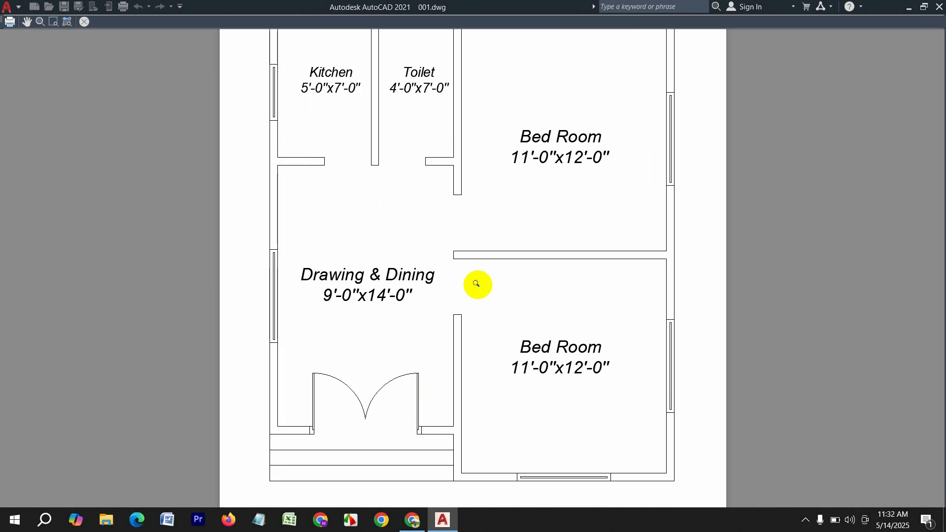
{"action": "scroll", "coordinate": [476, 291], "scroll_direction": "down", "scroll_amount": 3}
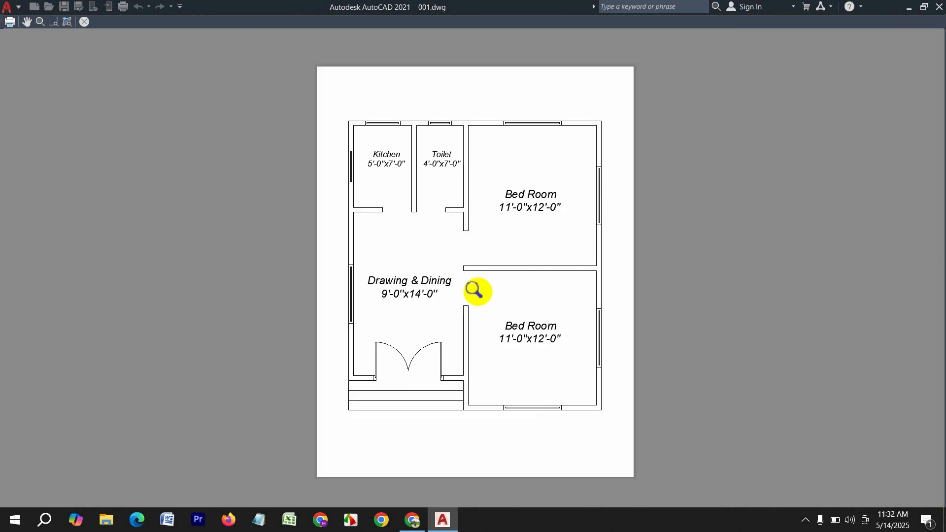
{"action": "scroll", "coordinate": [483, 295], "scroll_direction": "up", "scroll_amount": 3}
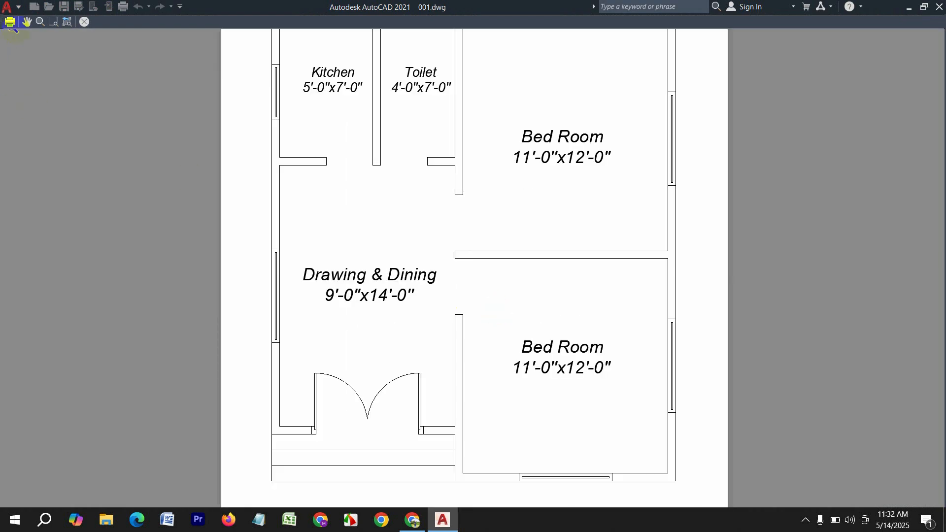
{"action": "left_click", "coordinate": [9, 22]}
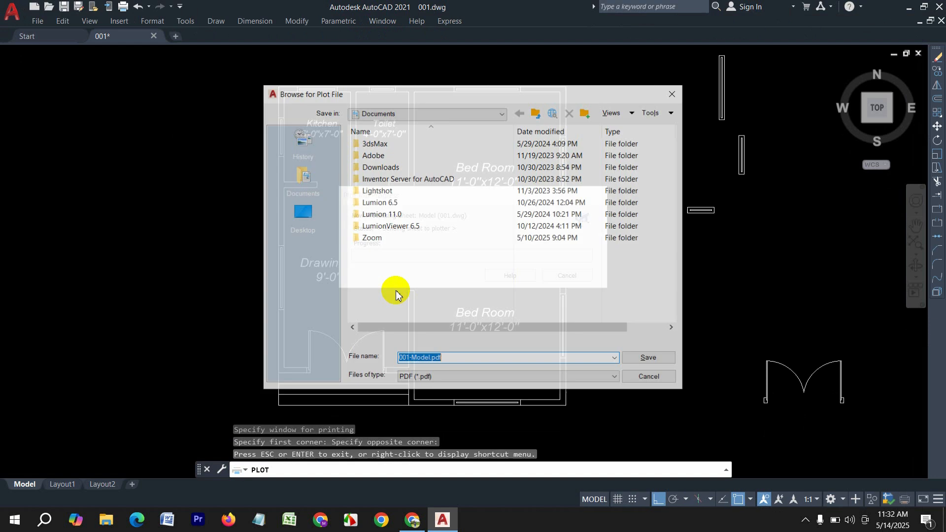
{"action": "left_click", "coordinate": [303, 216]}
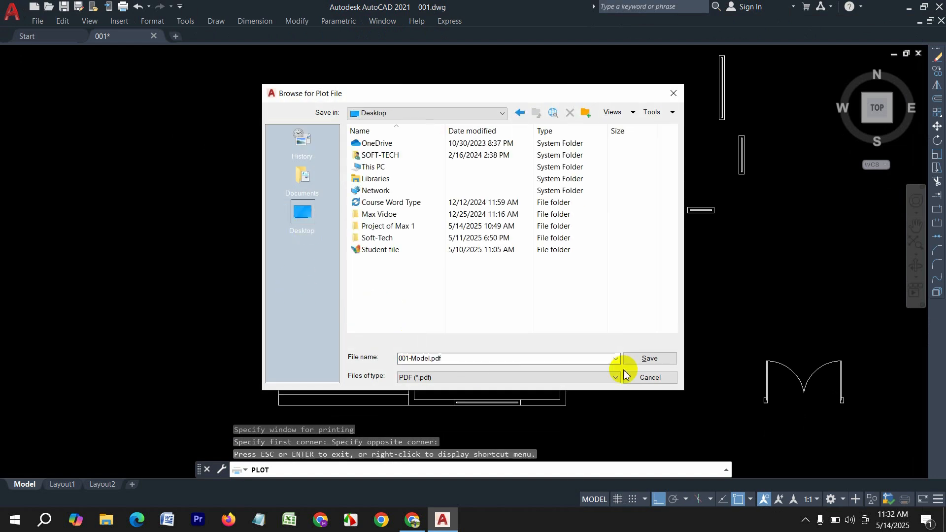
{"action": "left_click", "coordinate": [659, 385]}
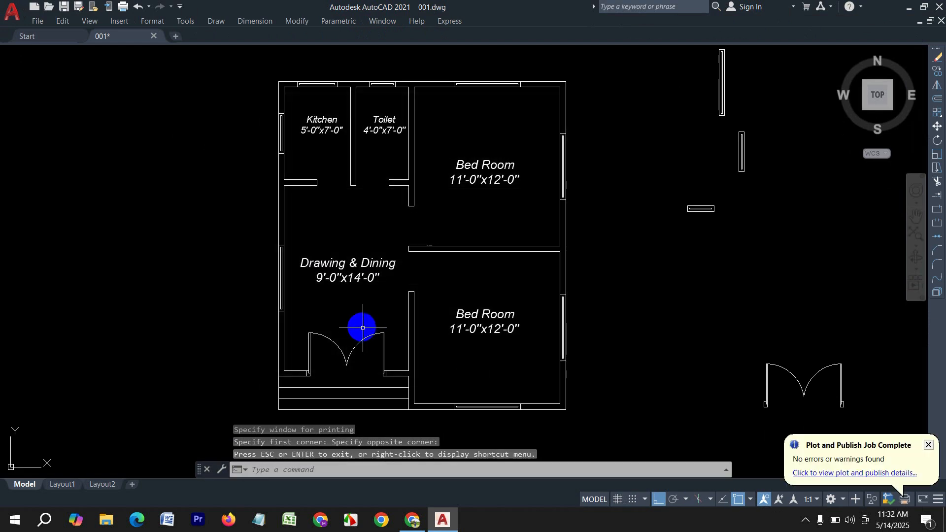
{"action": "middle_click_drag", "start_coordinate": [363, 323], "coordinate": [449, 326]}
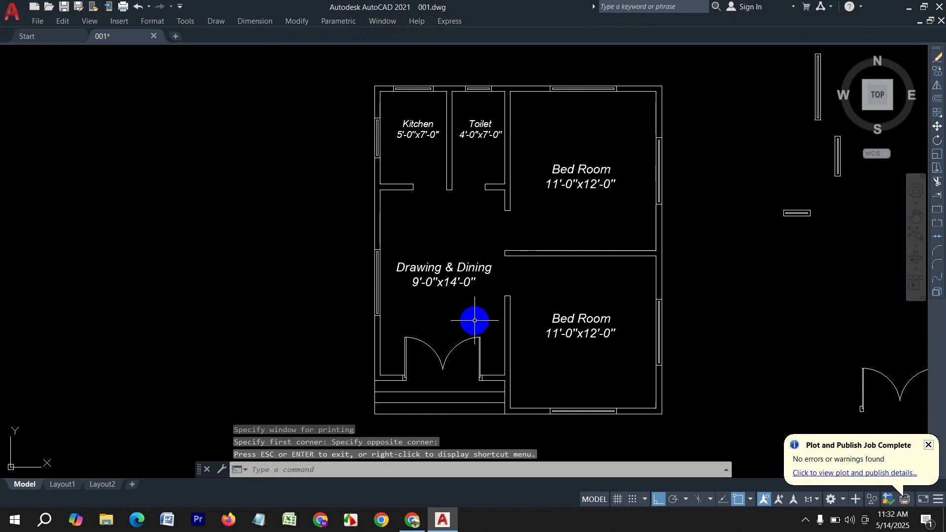